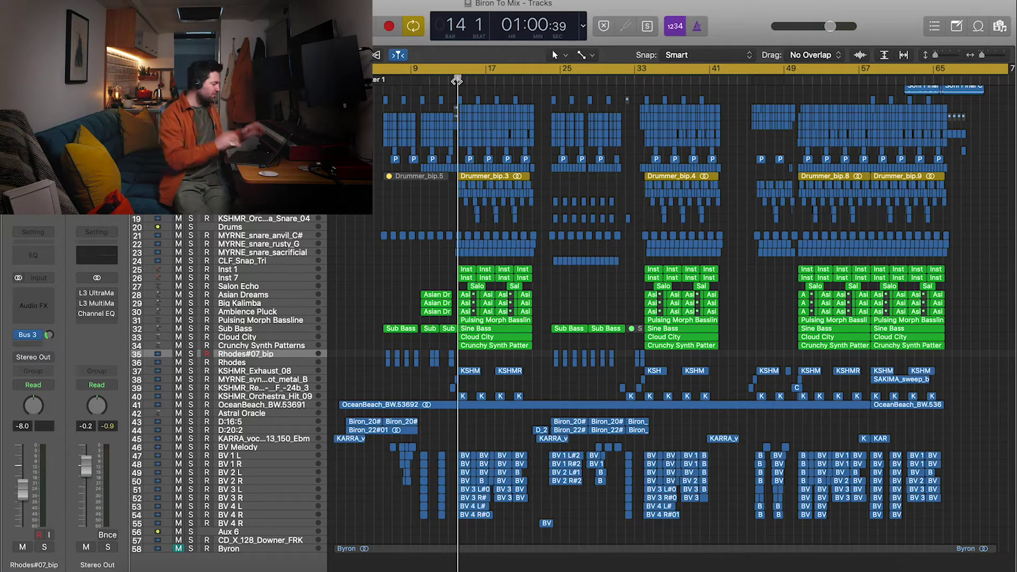
- Solo the Piano track at the head of the track list and turn off cycle mode
{"action": "scroll", "coordinate": [457, 81], "scroll_direction": "up", "scroll_amount": 5}
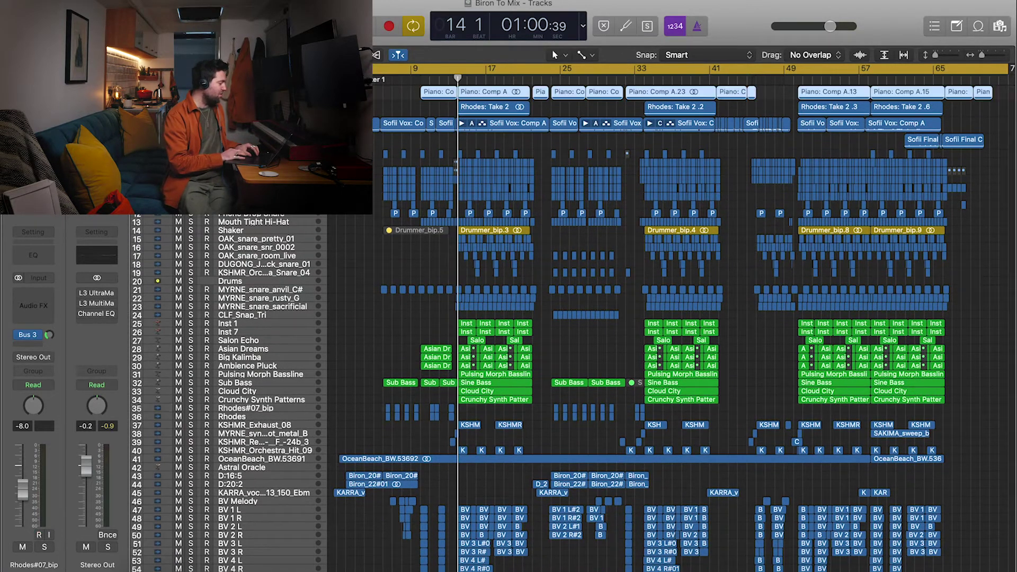
{"action": "left_click", "coordinate": [457, 93]}
{"action": "key", "text": "s"}
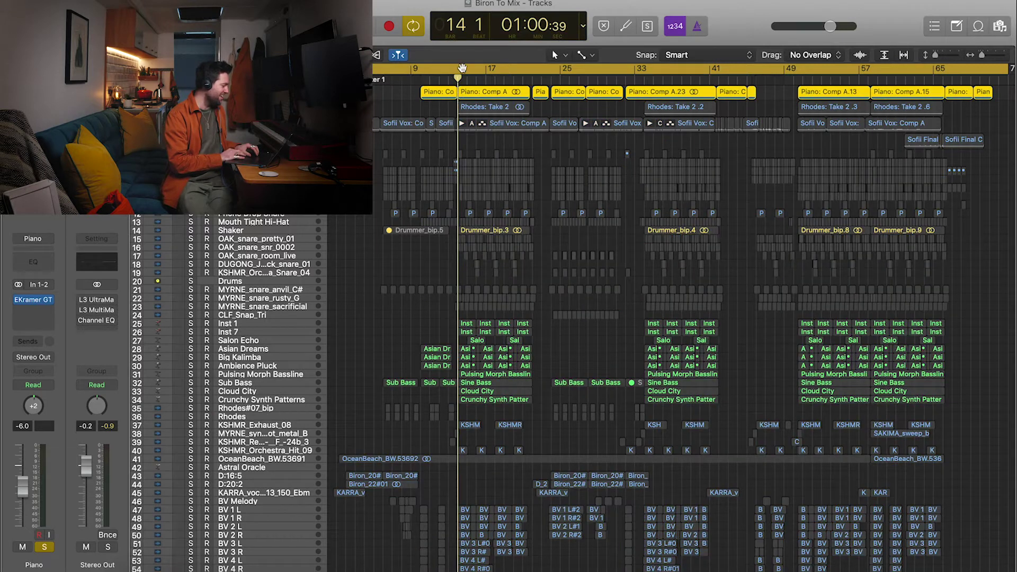
{"action": "left_click", "coordinate": [462, 68]}
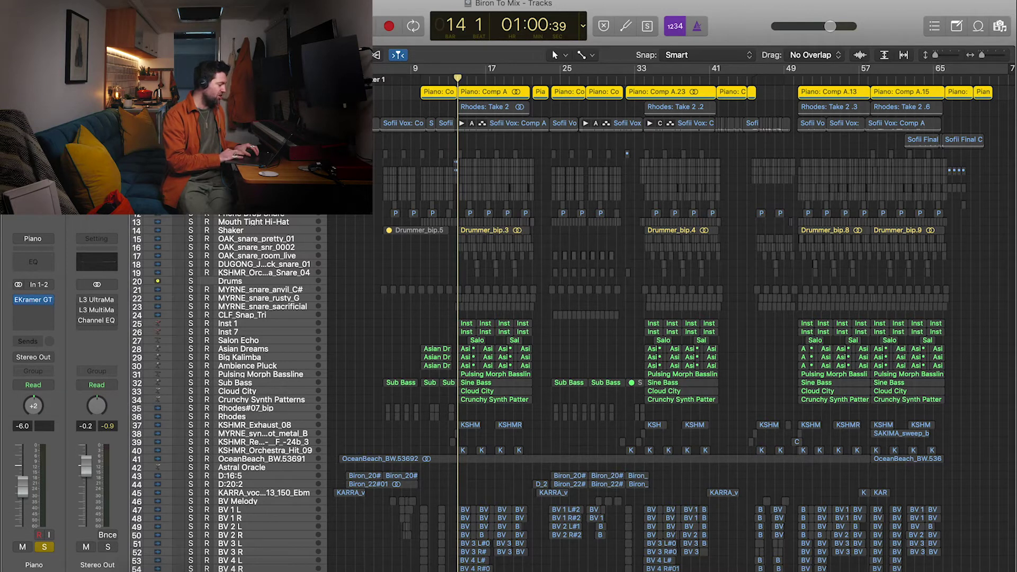
{"action": "key", "text": "Down"}
{"action": "key", "text": "Up"}
{"action": "key", "text": "s"}
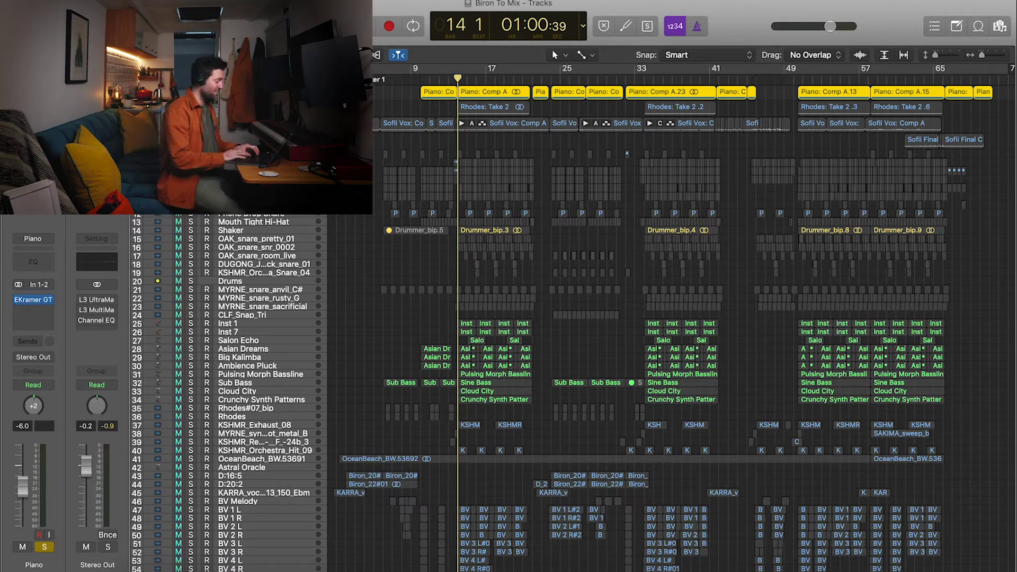
- Increase the track heights during playback and set the cycle range from bar 14 to bar 22
{"action": "key", "text": "space"}
{"action": "left_click", "coordinate": [957, 56]}
{"action": "left_click_drag", "start_coordinate": [957, 58], "coordinate": [957, 57]}
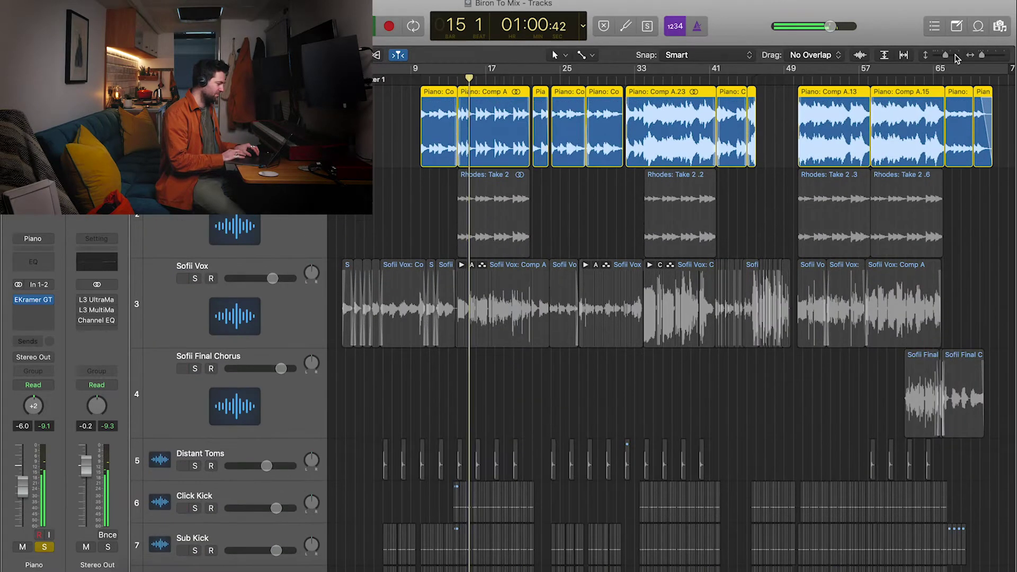
{"action": "left_click_drag", "start_coordinate": [459, 71], "coordinate": [532, 70]}
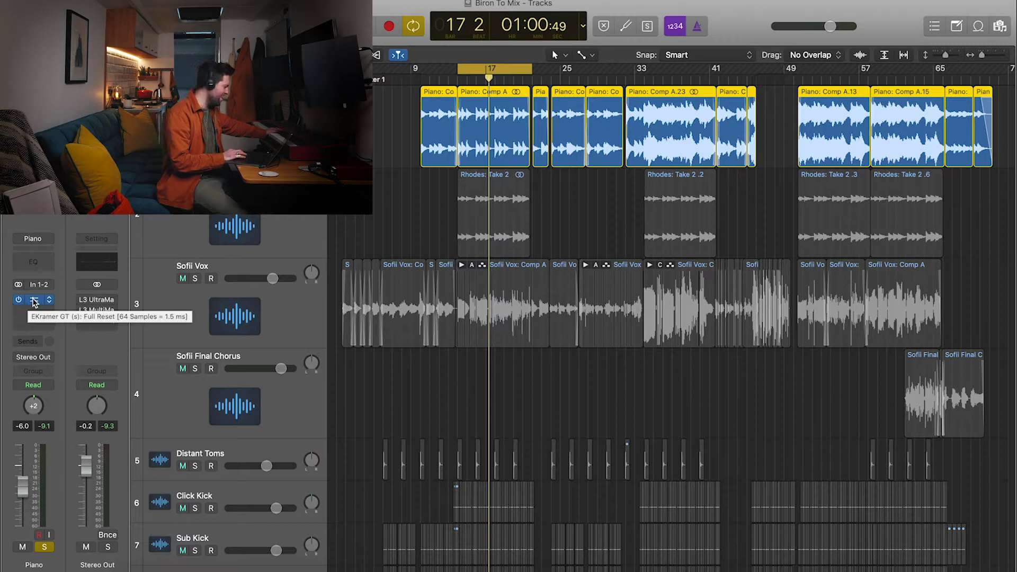
- Inspect the EKramer GT plug-in on the Piano track and audition the looped piano while toggling the plug-in's bypass
{"action": "left_click", "coordinate": [34, 301]}
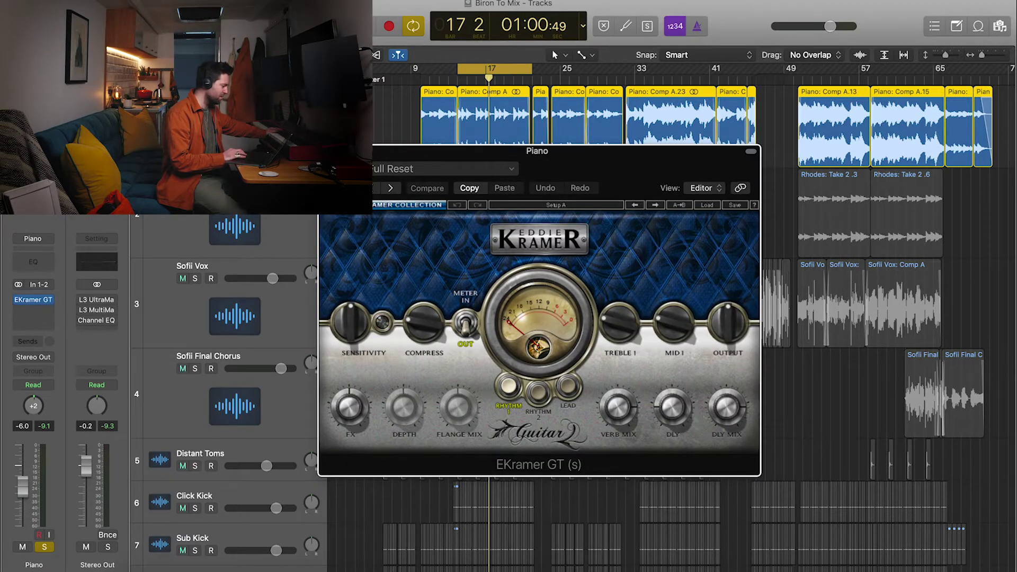
{"action": "key", "text": "super+w"}
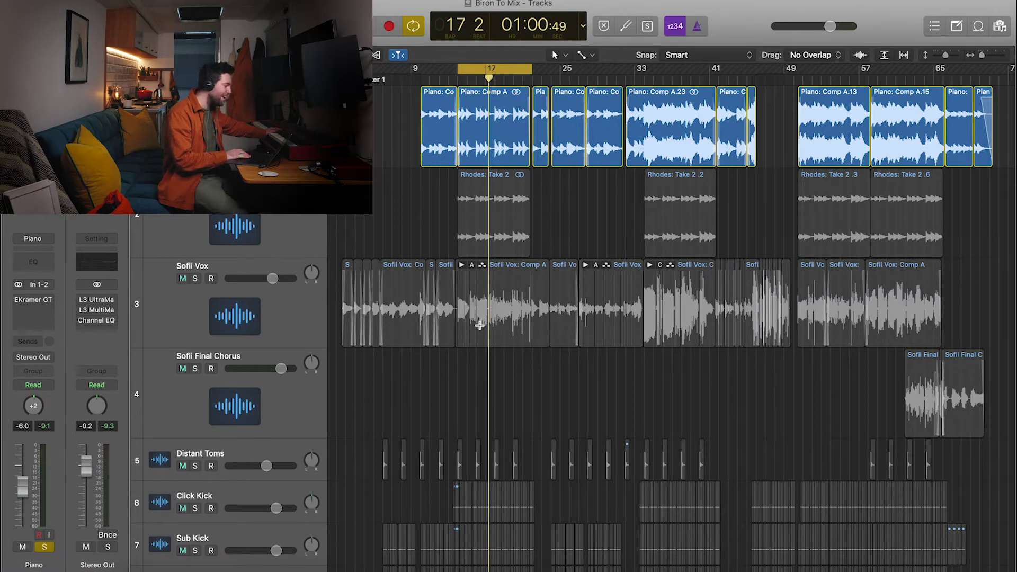
{"action": "key", "text": "space"}
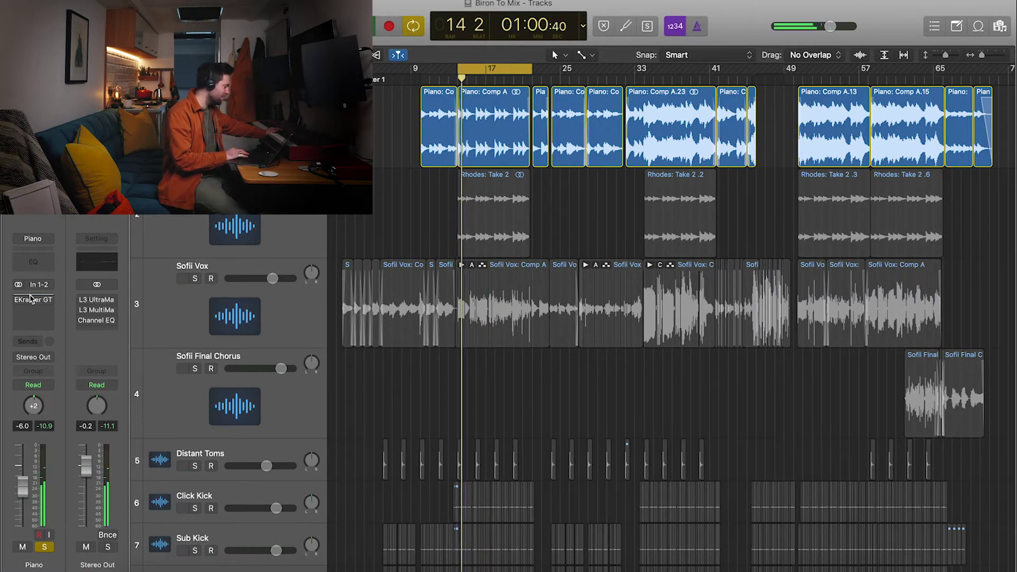
{"action": "left_click", "coordinate": [19, 301]}
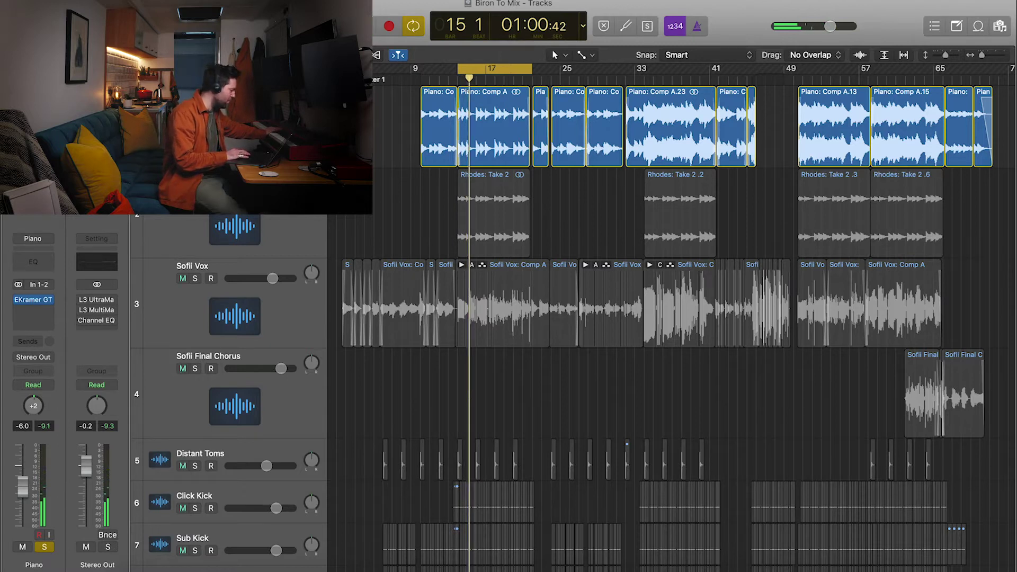
- Solo the Rhodes track in place of the Piano track and audition it within the cycle range
{"action": "left_click", "coordinate": [195, 98]}
{"action": "left_click", "coordinate": [195, 188]}
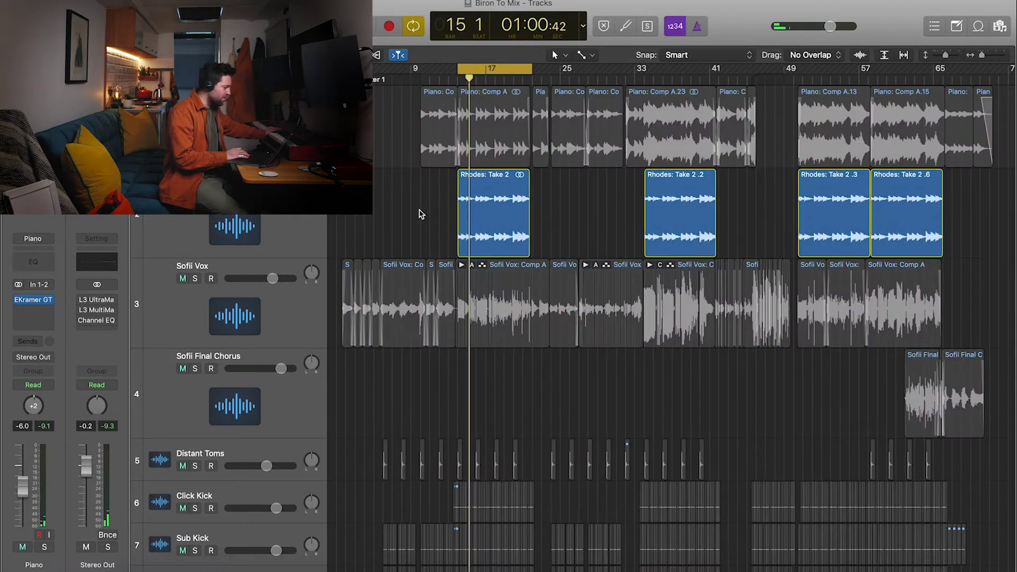
{"action": "key", "text": "space"}
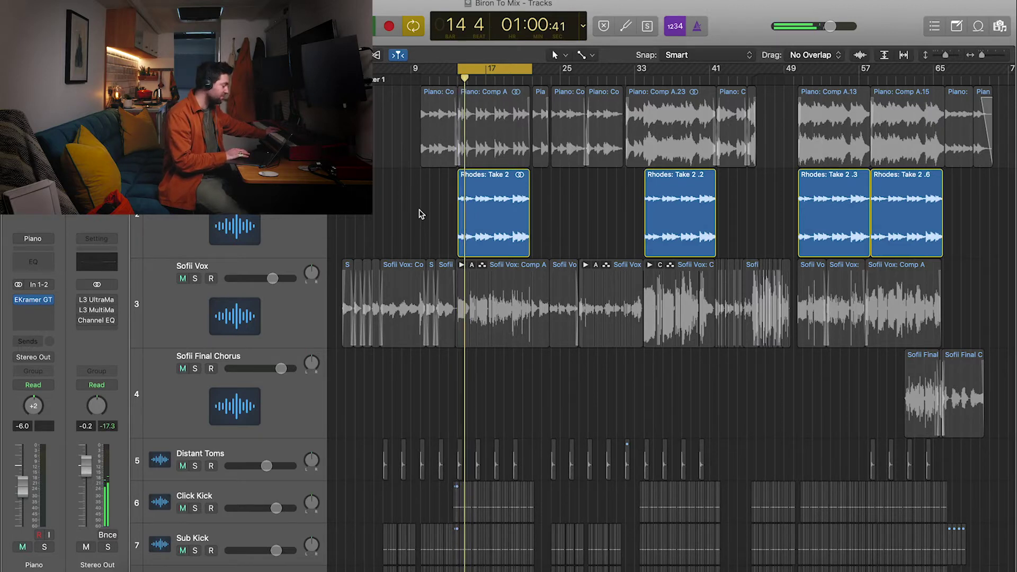
{"action": "left_click", "coordinate": [279, 231]}
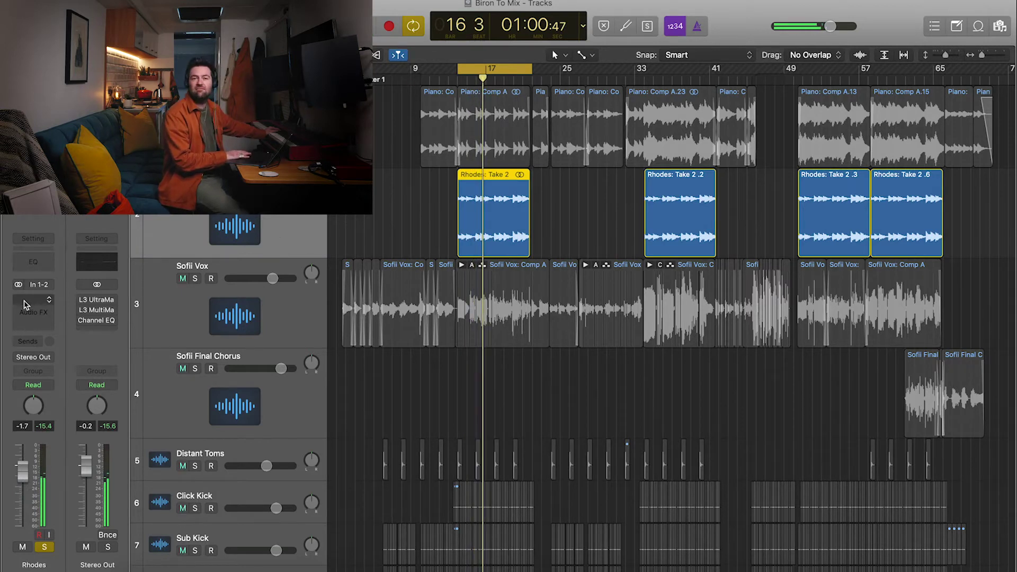
{"action": "key", "text": "space"}
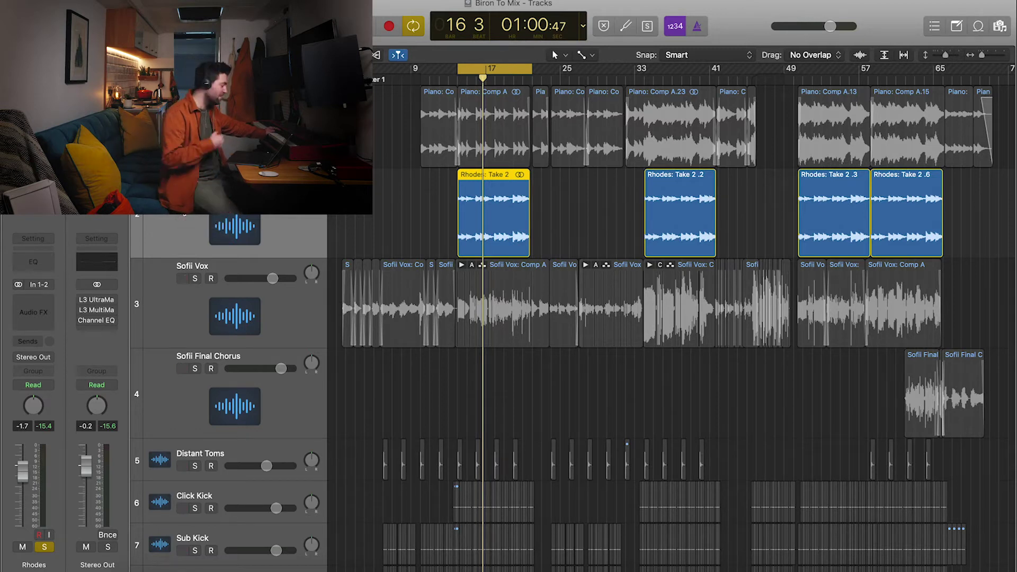
- Solo vocal track 3 in place of the Rhodes track, select it and play it within the cycle range
{"action": "key", "text": "s"}
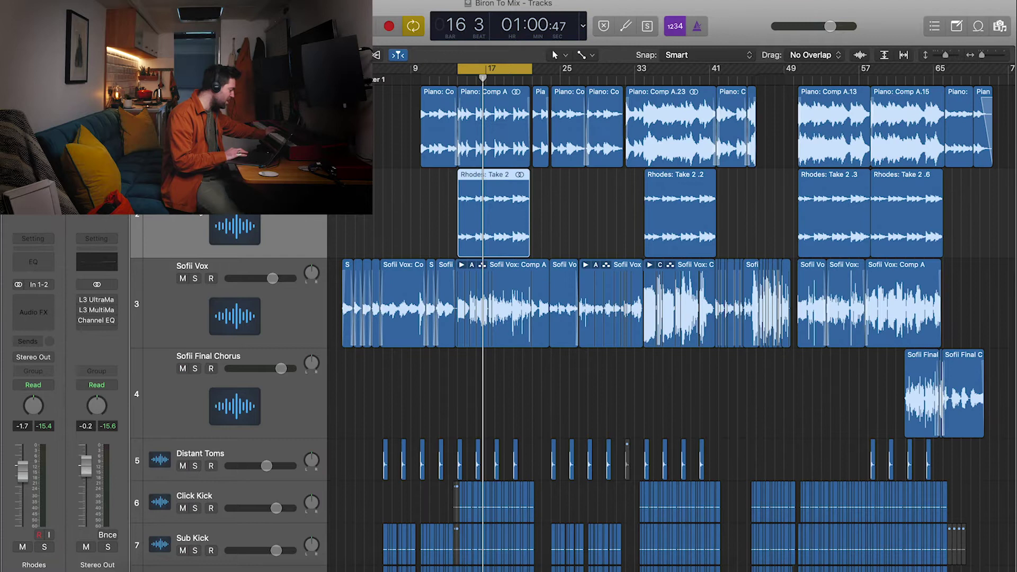
{"action": "left_click", "coordinate": [195, 279]}
{"action": "scroll", "coordinate": [394, 307], "scroll_direction": "down", "scroll_amount": 4}
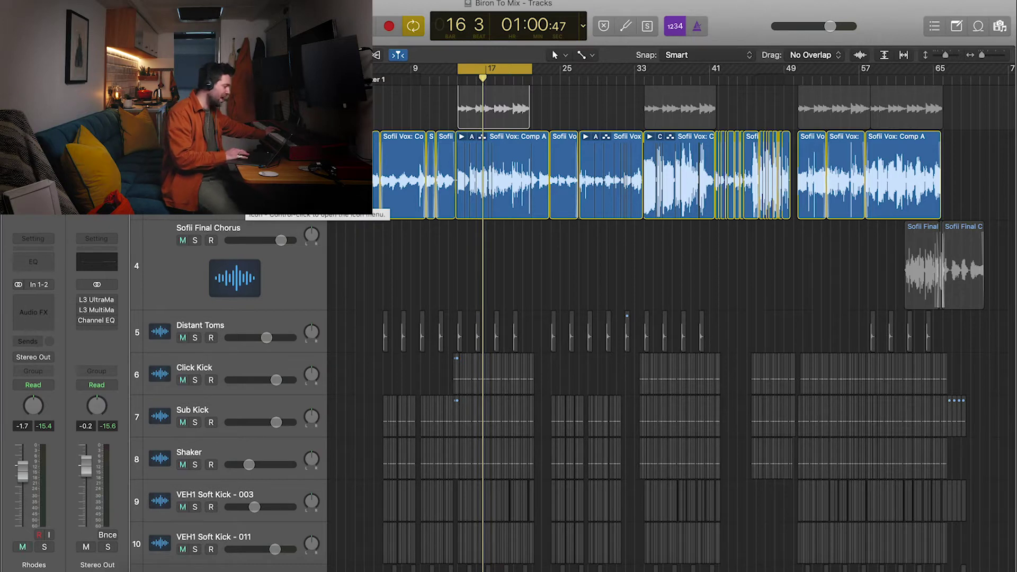
{"action": "key", "text": "Down"}
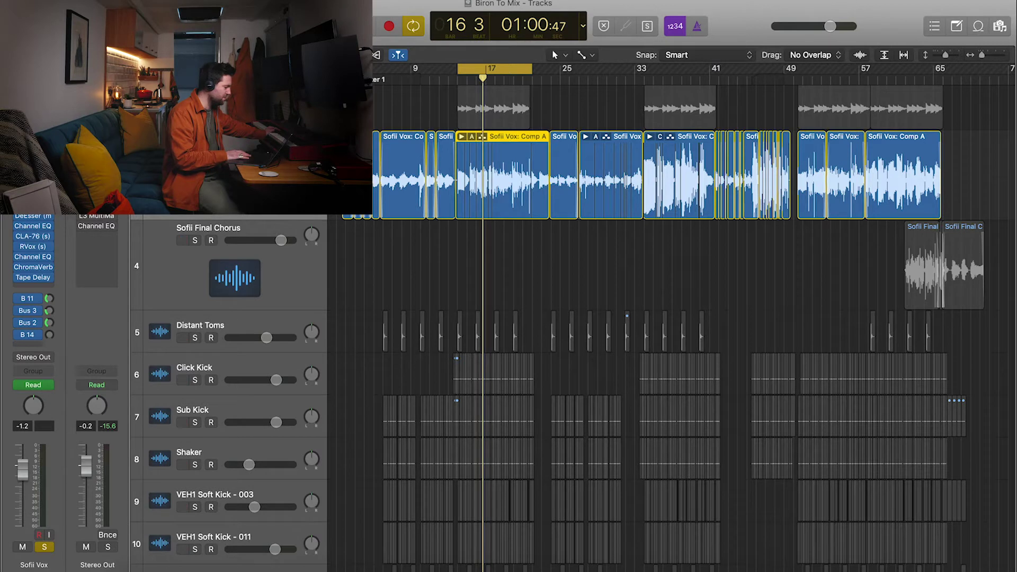
{"action": "key", "text": "space"}
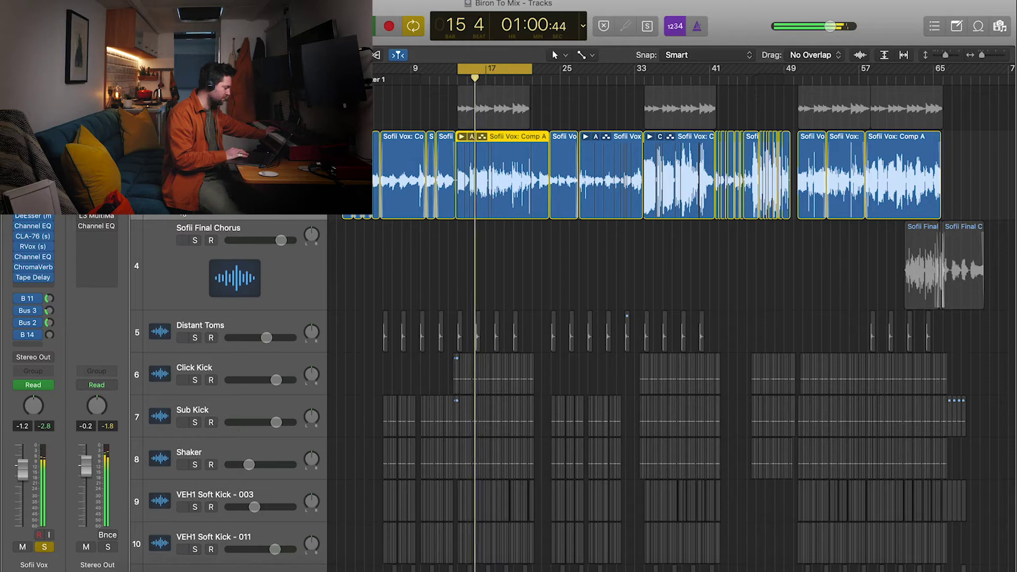
- Check the destinations of the soloed vocal's Bus 11, Bus 3, Bus 2 and Bus 14 sends during playback
{"action": "left_click", "coordinate": [27, 298]}
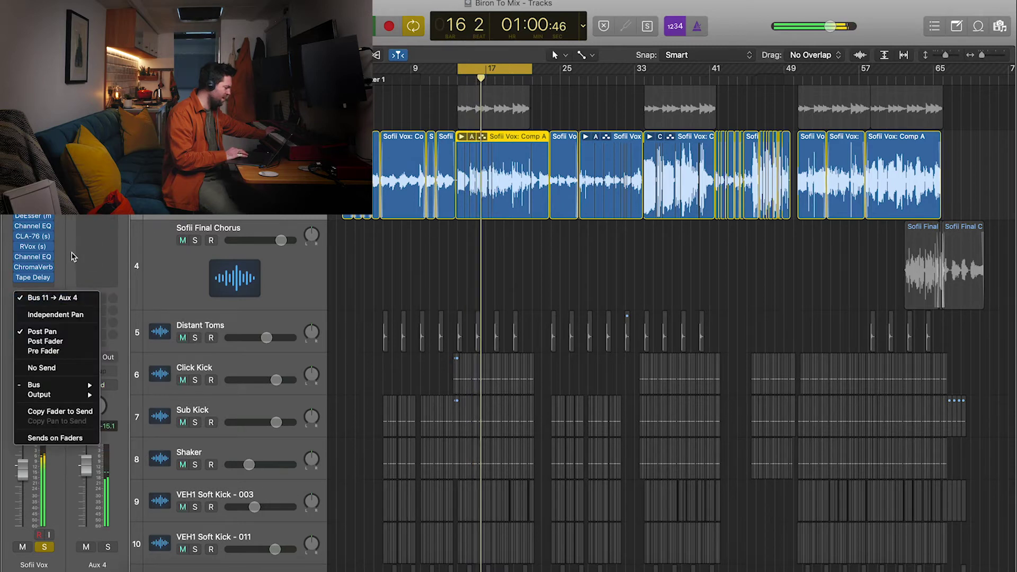
{"action": "left_click", "coordinate": [71, 257]}
{"action": "left_click", "coordinate": [29, 313]}
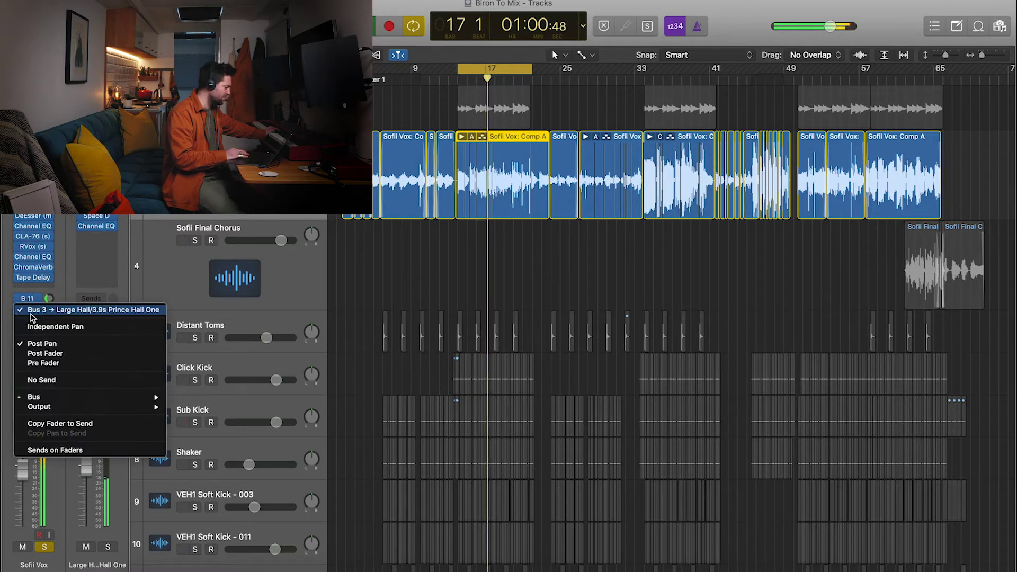
{"action": "left_click", "coordinate": [53, 270]}
{"action": "left_click", "coordinate": [29, 322]}
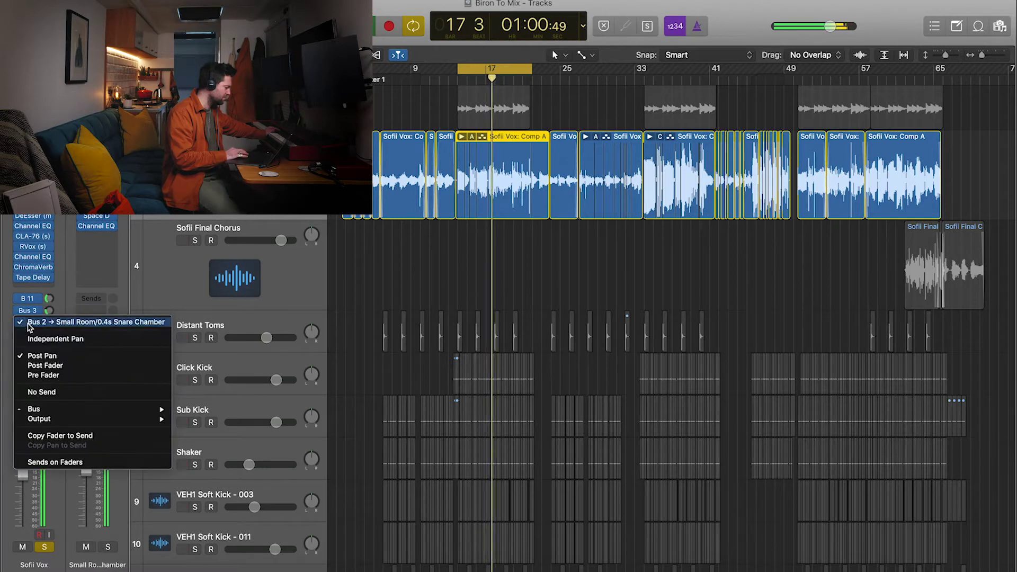
{"action": "left_click", "coordinate": [68, 273]}
{"action": "left_click", "coordinate": [30, 334]}
- Examine the Space Designer reverb on the Small Room/0.4s Snare Chamber aux fed by the vocal's Bus 2 send
{"action": "left_click", "coordinate": [40, 322]}
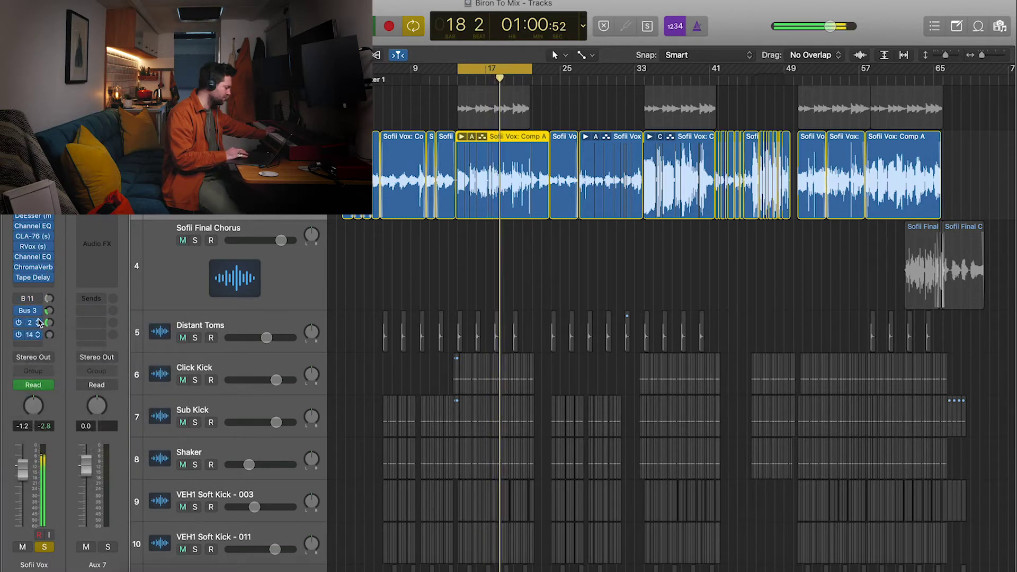
{"action": "left_click", "coordinate": [39, 322]}
{"action": "left_click", "coordinate": [97, 218]}
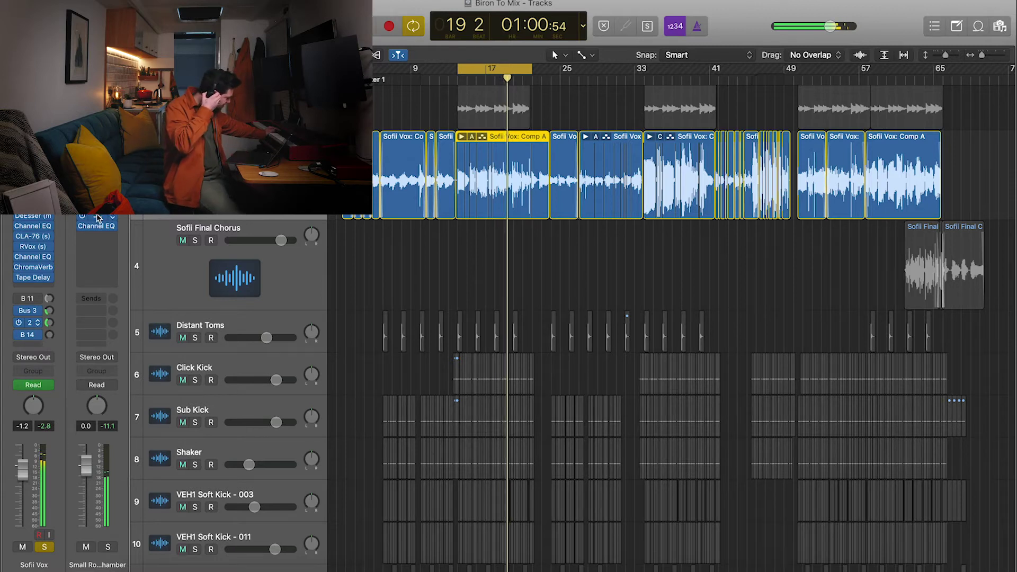
{"action": "left_click", "coordinate": [97, 217]}
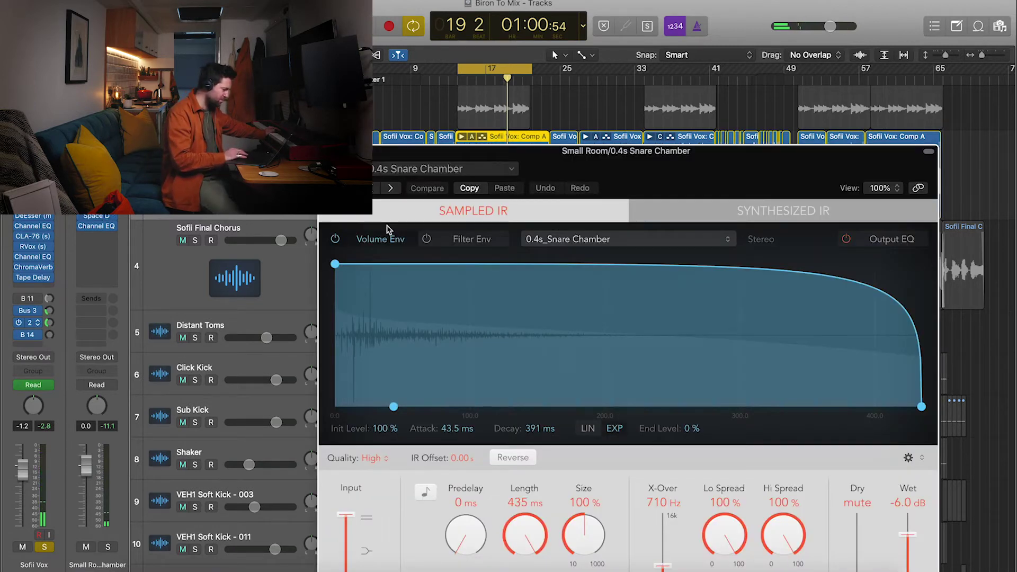
{"action": "left_click", "coordinate": [328, 151]}
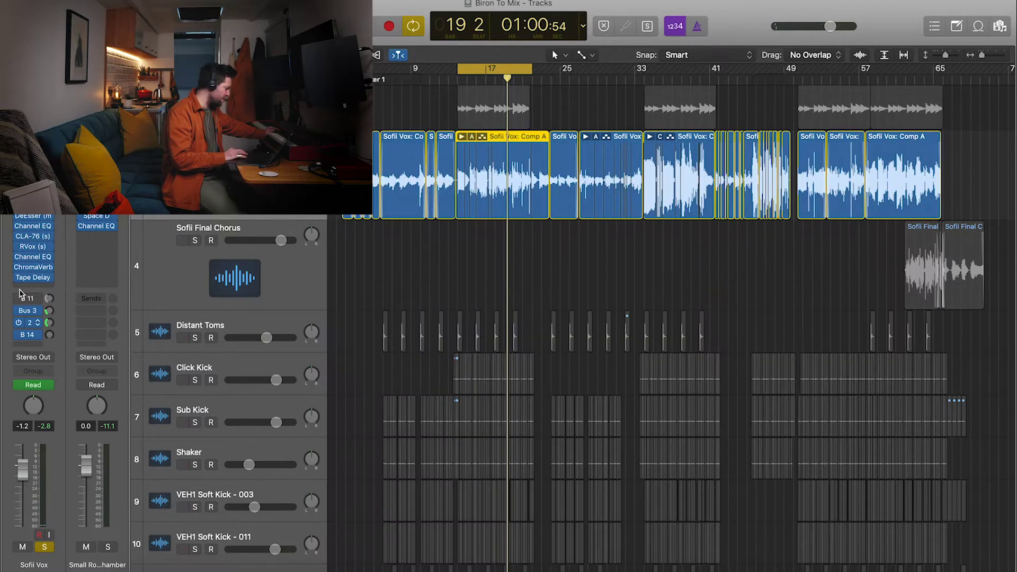
- Examine the Space Designer reverb on the Large Hall/3.9s Prince Hall One aux fed by the vocal's Bus 3 send
{"action": "left_click", "coordinate": [28, 311]}
{"action": "key", "text": "Escape"}
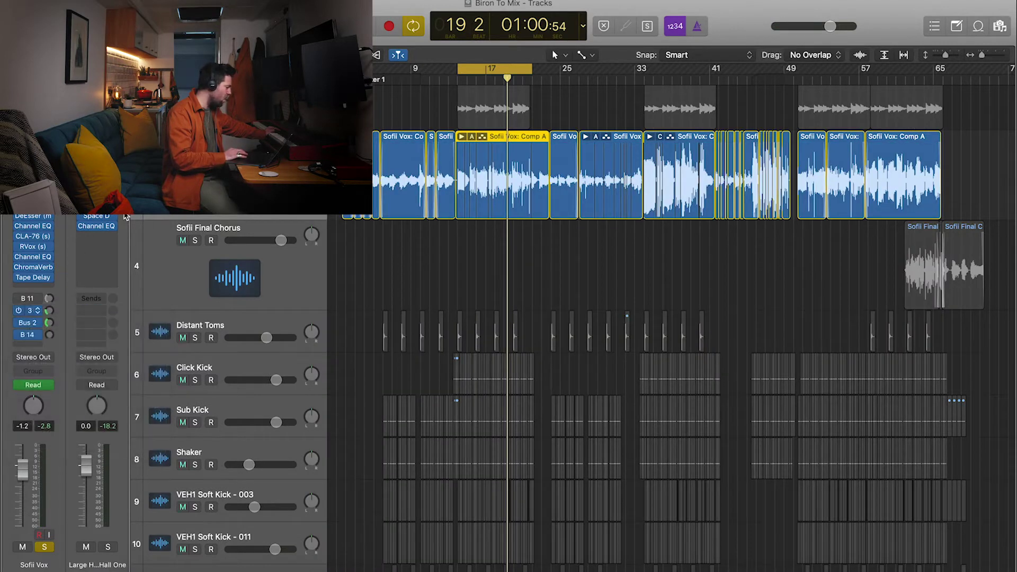
{"action": "left_click", "coordinate": [96, 217]}
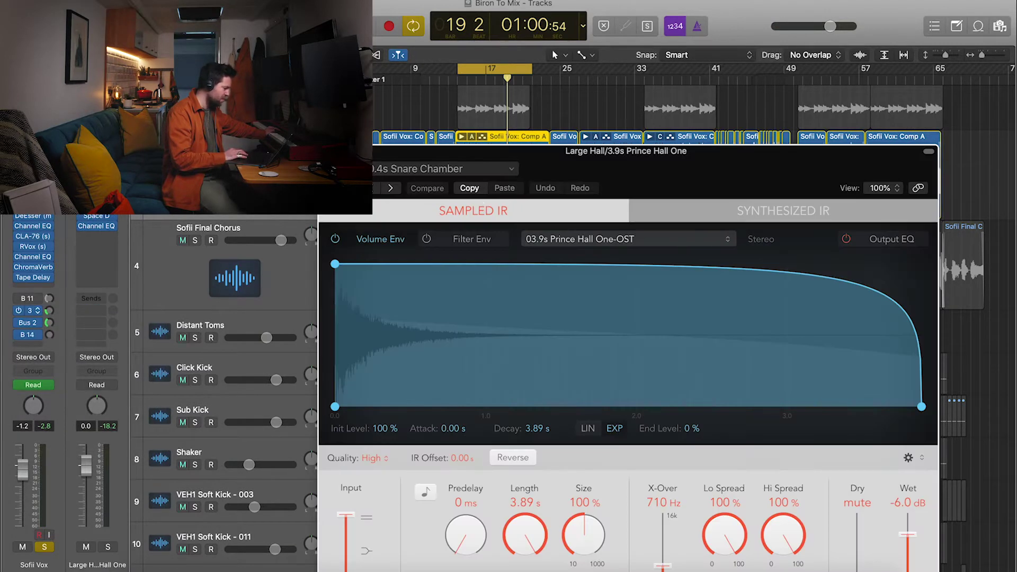
{"action": "left_click", "coordinate": [328, 152]}
- Reopen the Bus 2 Small Room Space Designer and reposition its window to examine the full set of reverb parameters
{"action": "left_click", "coordinate": [28, 323]}
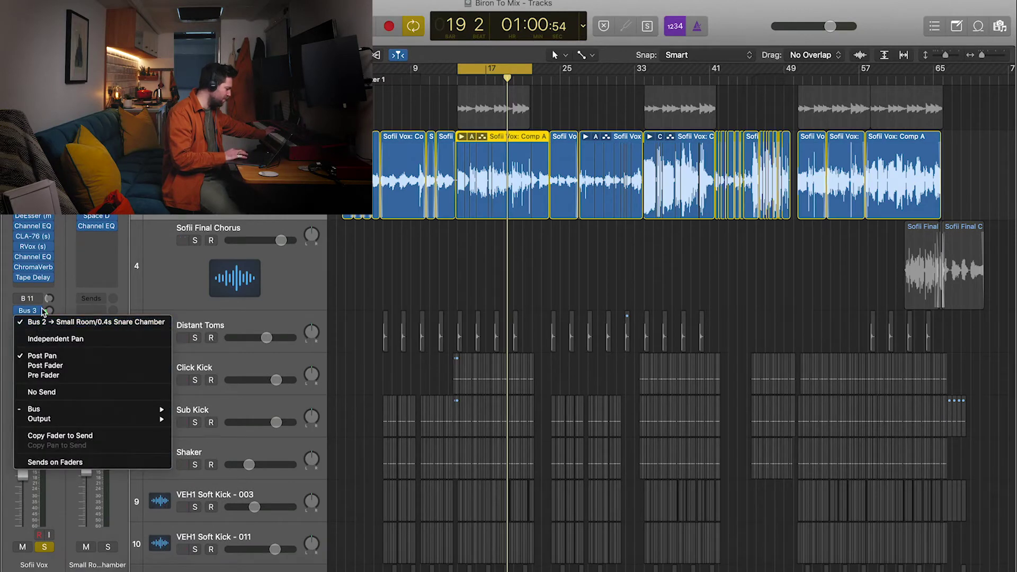
{"action": "key", "text": "Escape"}
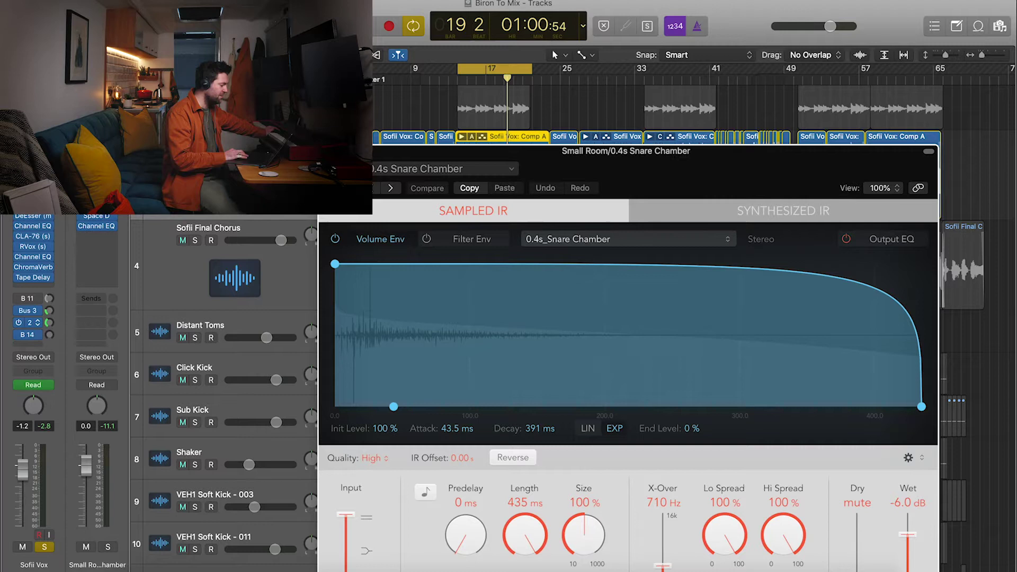
{"action": "left_click_drag", "start_coordinate": [345, 151], "coordinate": [326, 76]}
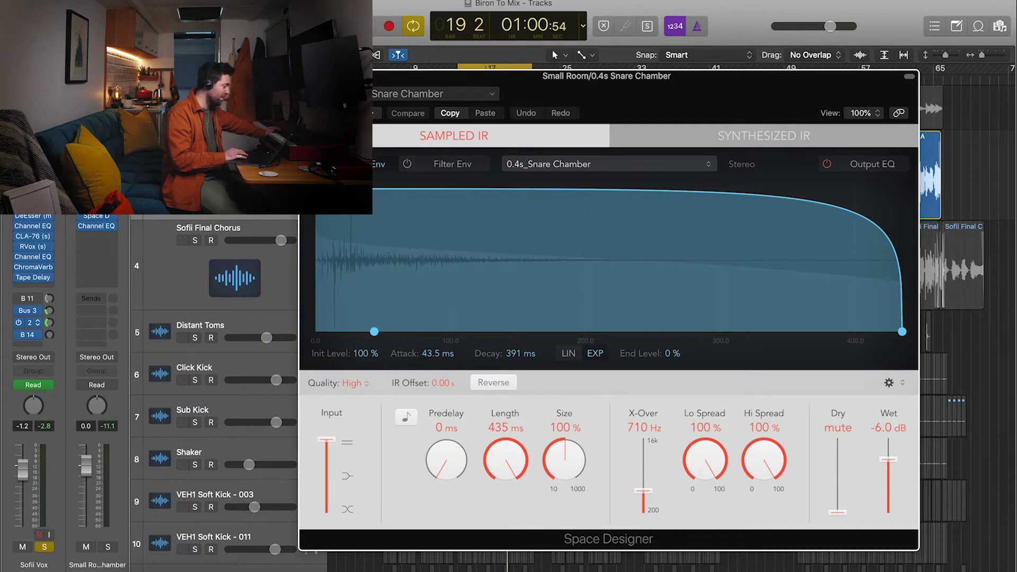
{"action": "key", "text": "super+w"}
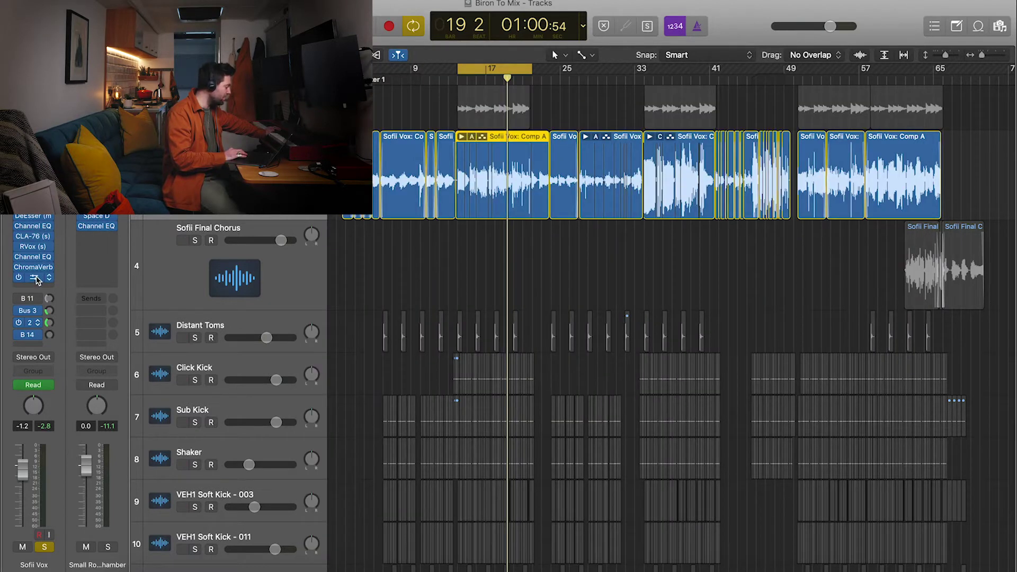
- Examine the vocal's Tape Delay settings during playback, check the Bus 11 send's Aux 4 return and hide the plug-in window
{"action": "left_click", "coordinate": [37, 277]}
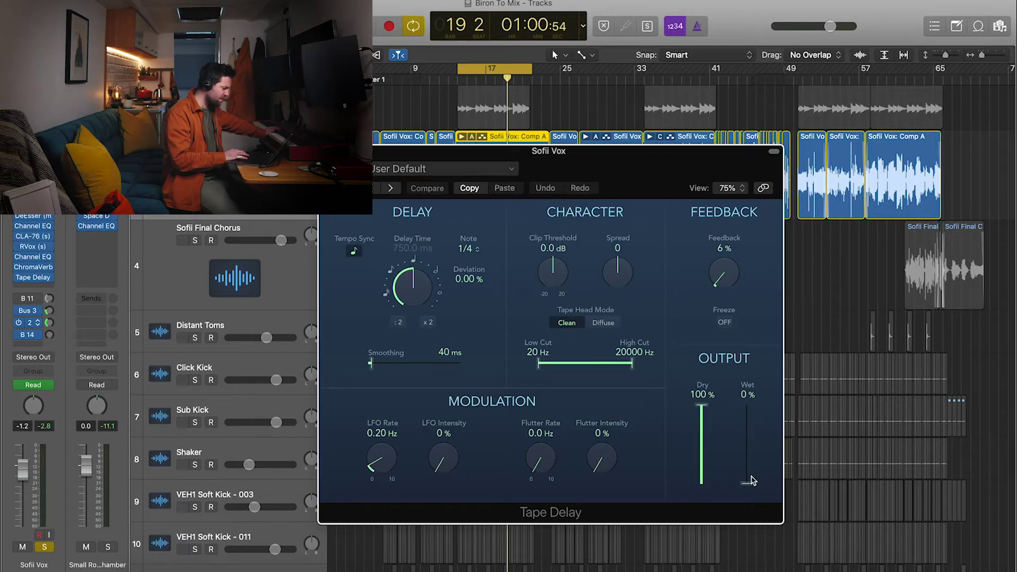
{"action": "key", "text": "space"}
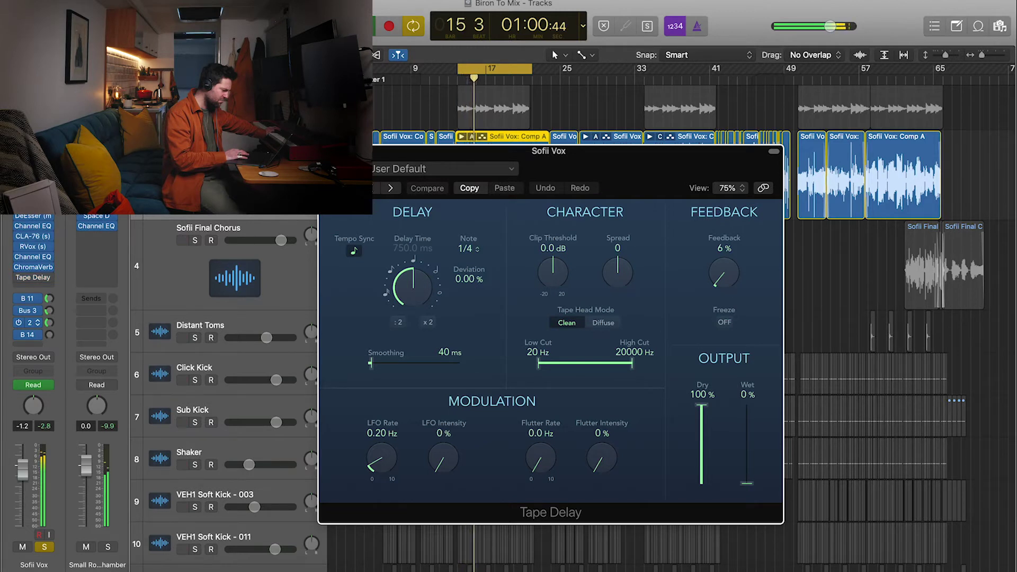
{"action": "left_click", "coordinate": [29, 298]}
{"action": "left_click", "coordinate": [29, 298]}
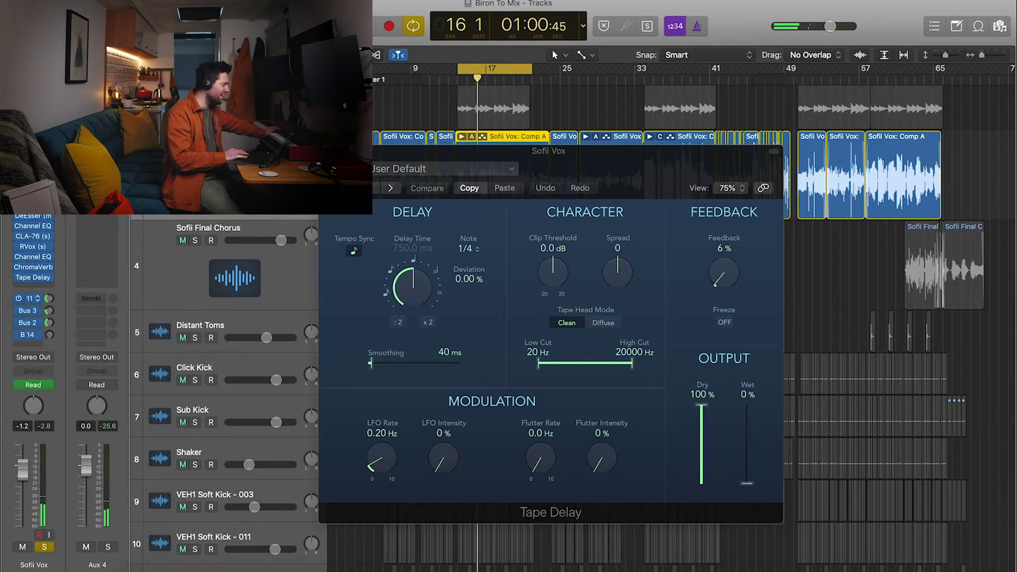
{"action": "key", "text": "v"}
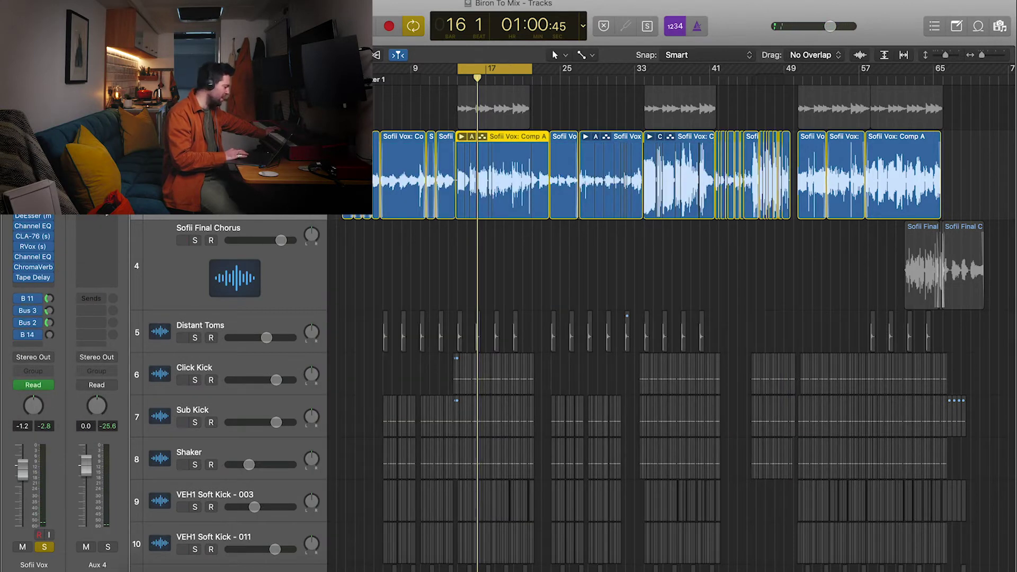
- Set the wet output of the Sofii Vox Tape Delay to 0 %, close the plug-in and unsolo the vocal
{"action": "left_click", "coordinate": [35, 277]}
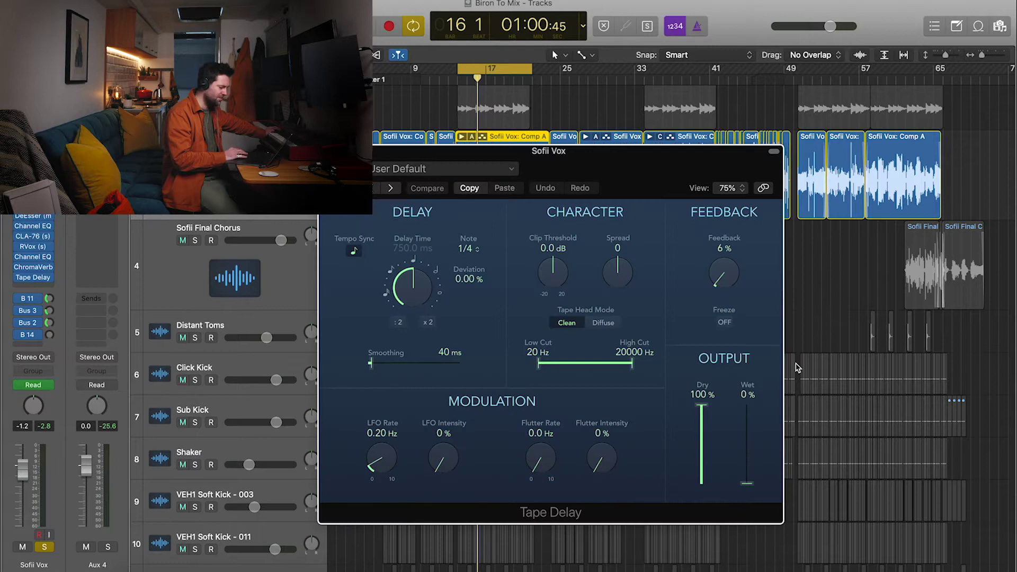
{"action": "left_click_drag", "start_coordinate": [747, 487], "coordinate": [747, 519]}
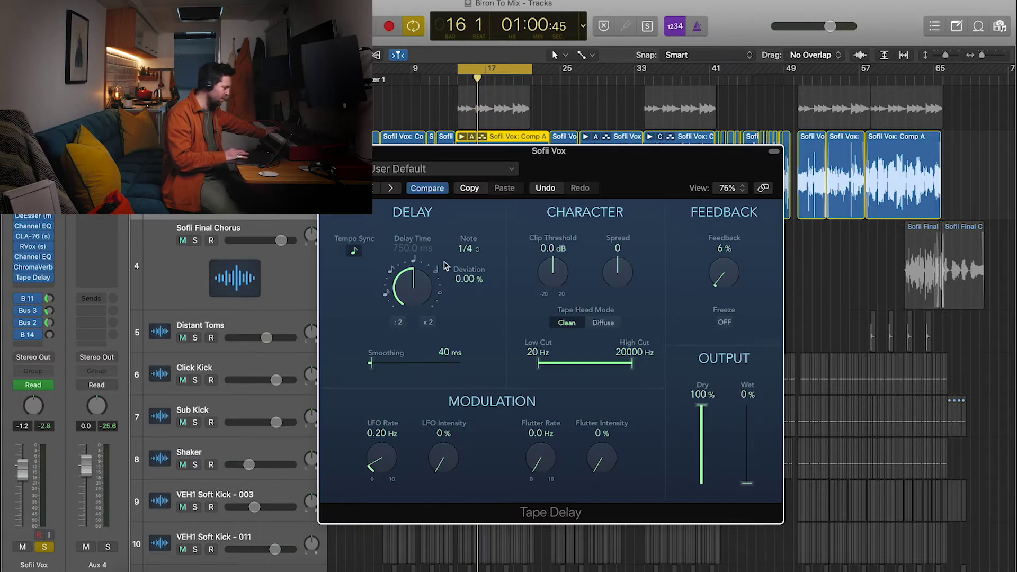
{"action": "key", "text": "super+w"}
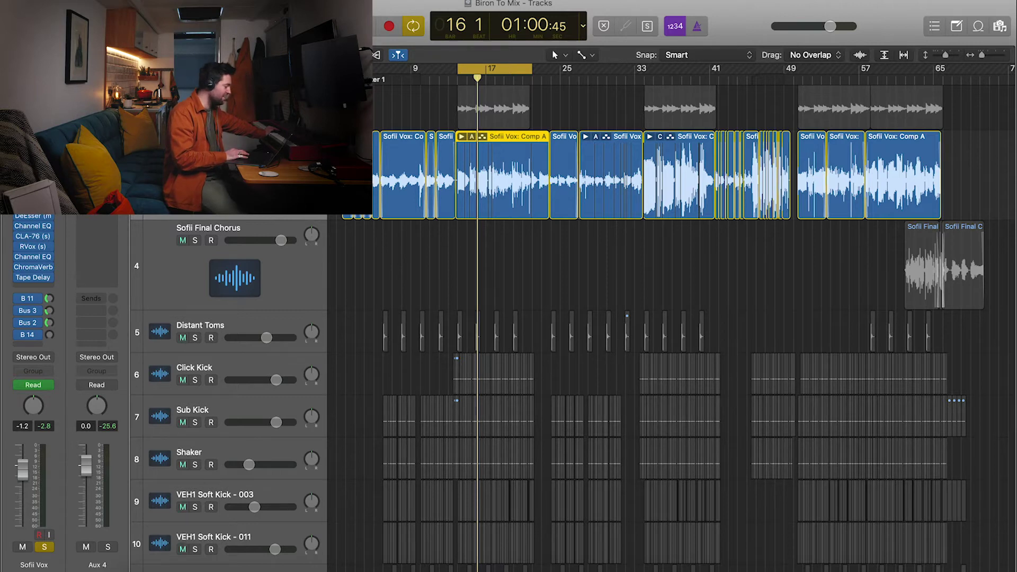
{"action": "key", "text": "s"}
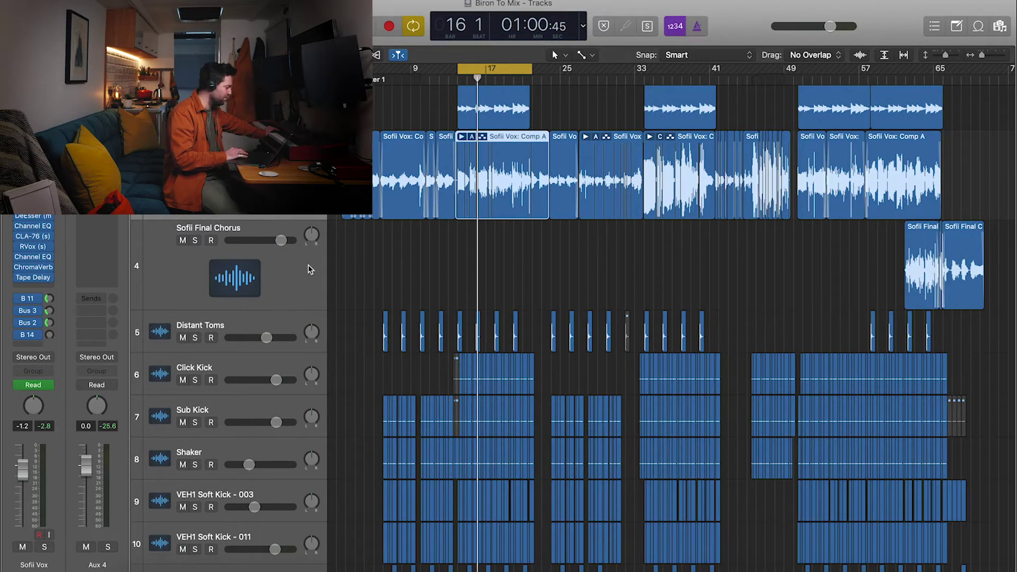
- Select and solo the Sofii Final Chorus track, audition it from about bar 63, and unsolo it
{"action": "left_click", "coordinate": [249, 278]}
{"action": "left_click", "coordinate": [196, 241]}
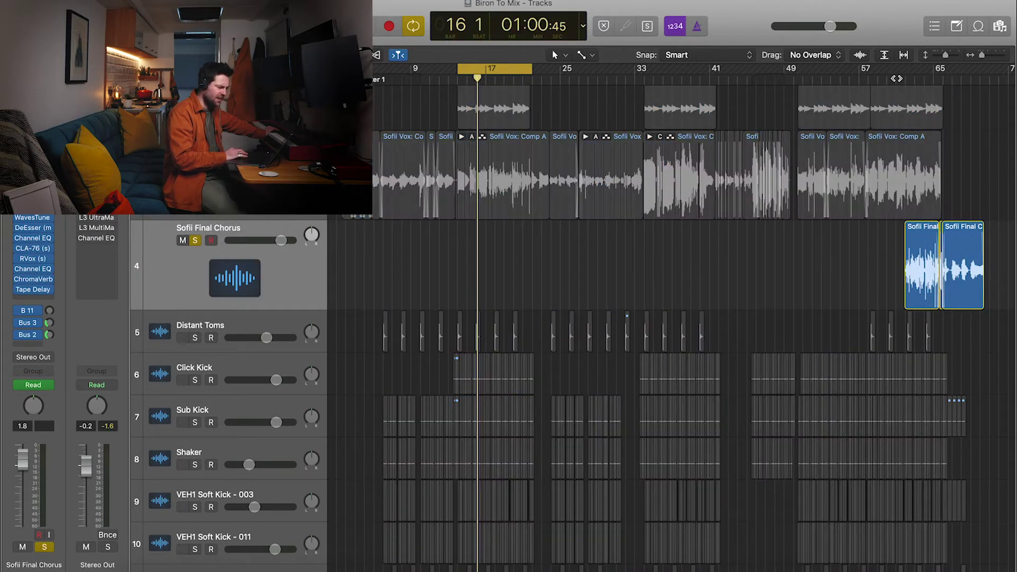
{"action": "left_click", "coordinate": [904, 79]}
{"action": "key", "text": "space"}
{"action": "scroll", "coordinate": [667, 211], "scroll_direction": "left", "scroll_amount": 2}
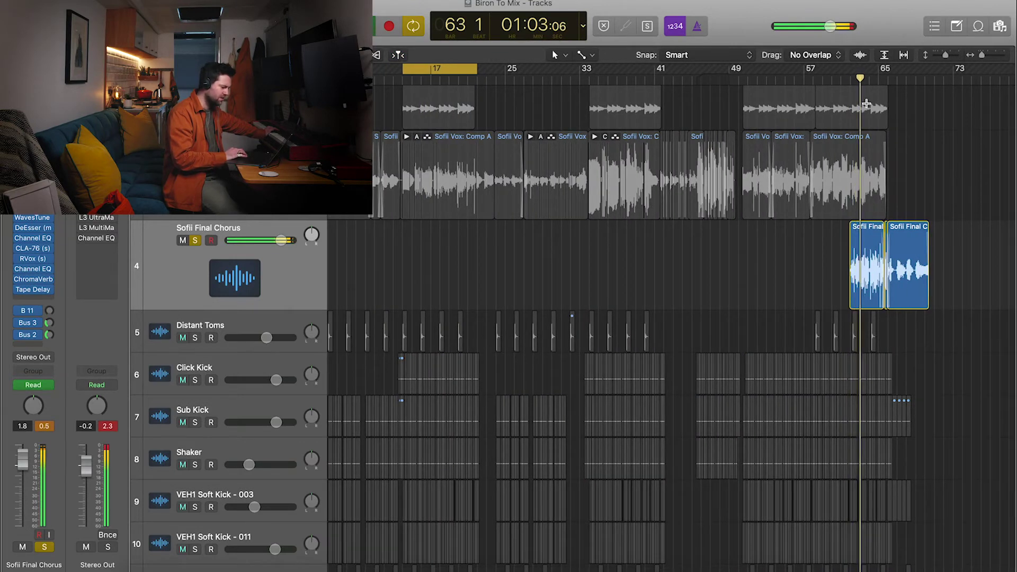
{"action": "key", "text": "space"}
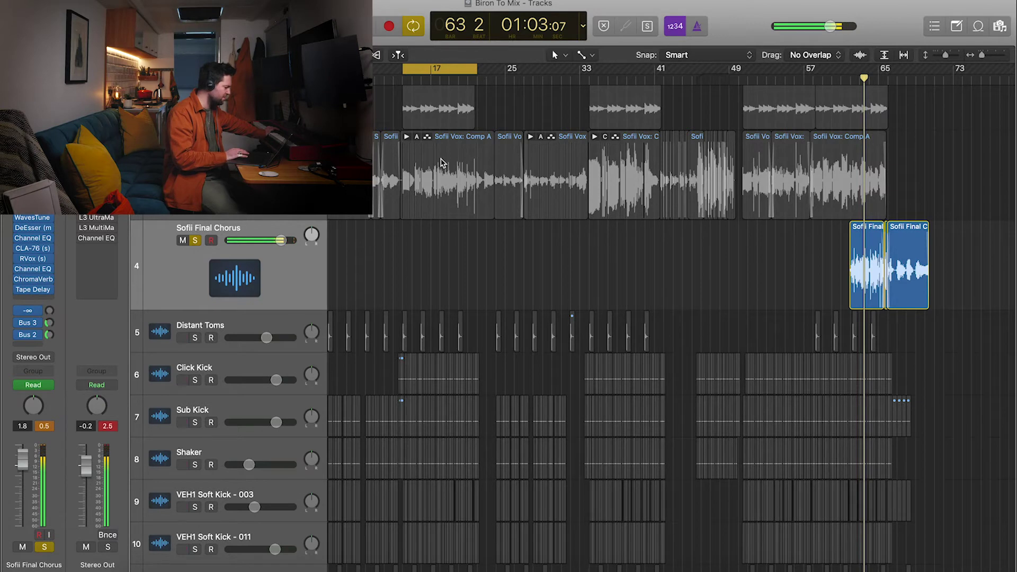
{"action": "key", "text": "s"}
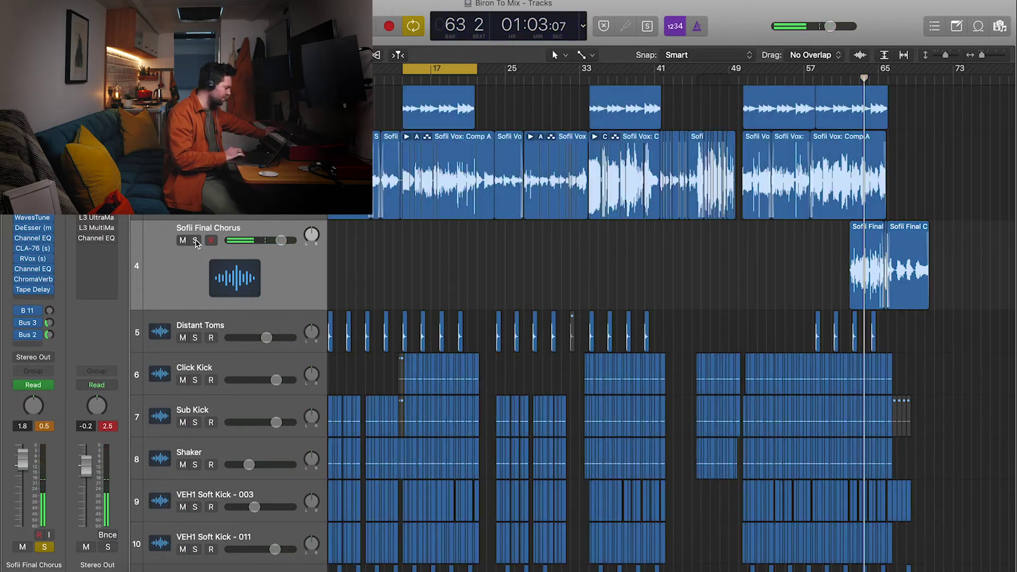
- Clear the peak levels, select and solo the Distant Toms track, and play it from the cycle start
{"action": "scroll", "coordinate": [583, 344], "scroll_direction": "down", "scroll_amount": 5}
{"action": "left_click", "coordinate": [106, 427]}
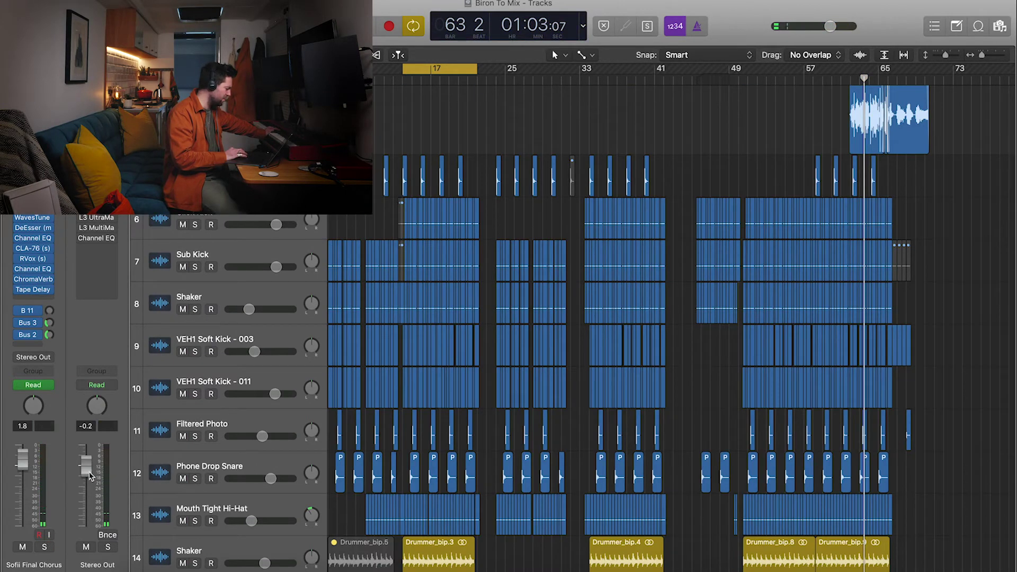
{"action": "scroll", "coordinate": [414, 314], "scroll_direction": "left", "scroll_amount": 3}
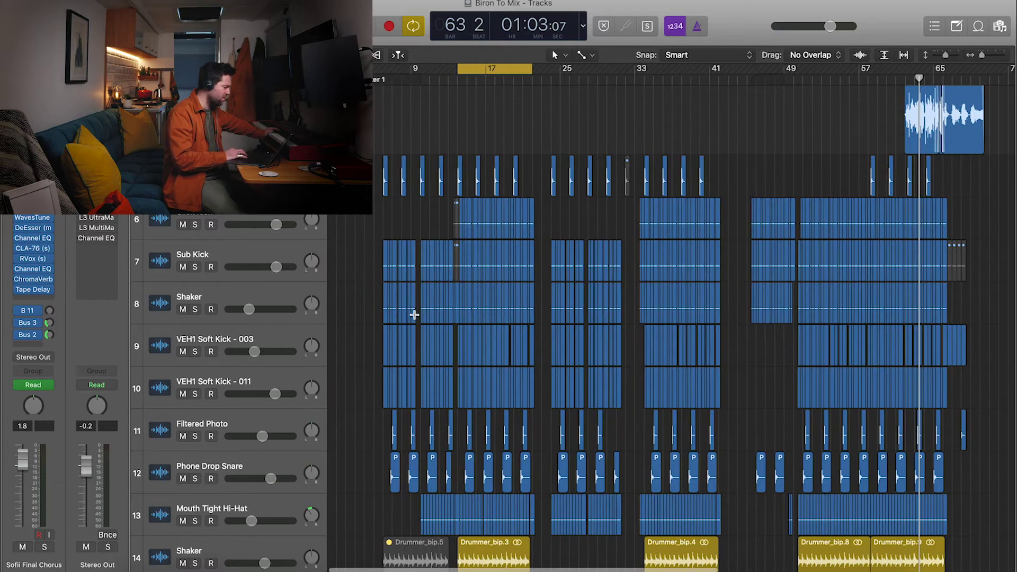
{"action": "left_click", "coordinate": [212, 171]}
{"action": "key", "text": "space"}
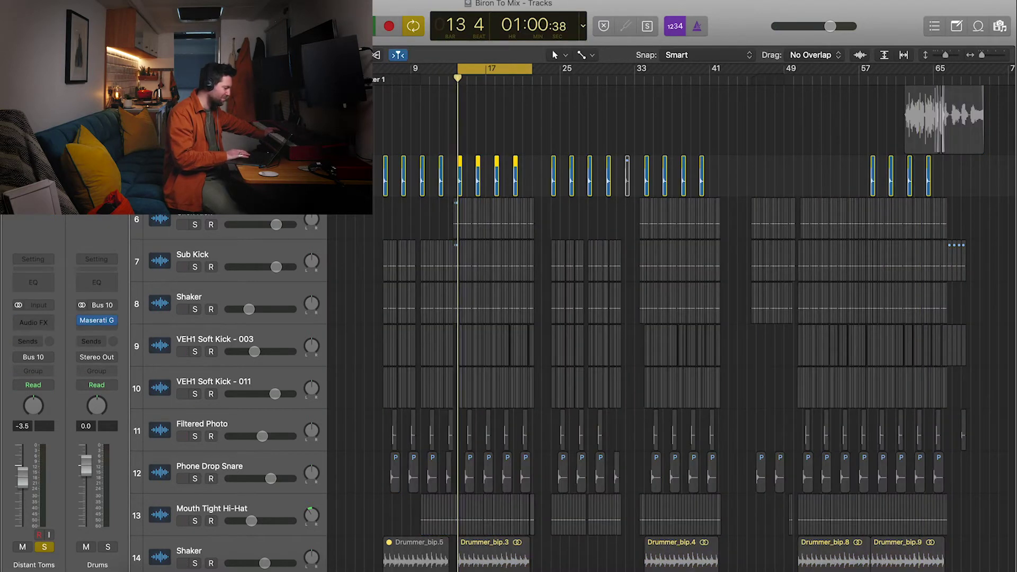
- Switch to the browser and open the iPhone Ringtone Remix video from the YouTube search results
{"action": "key", "text": "s"}
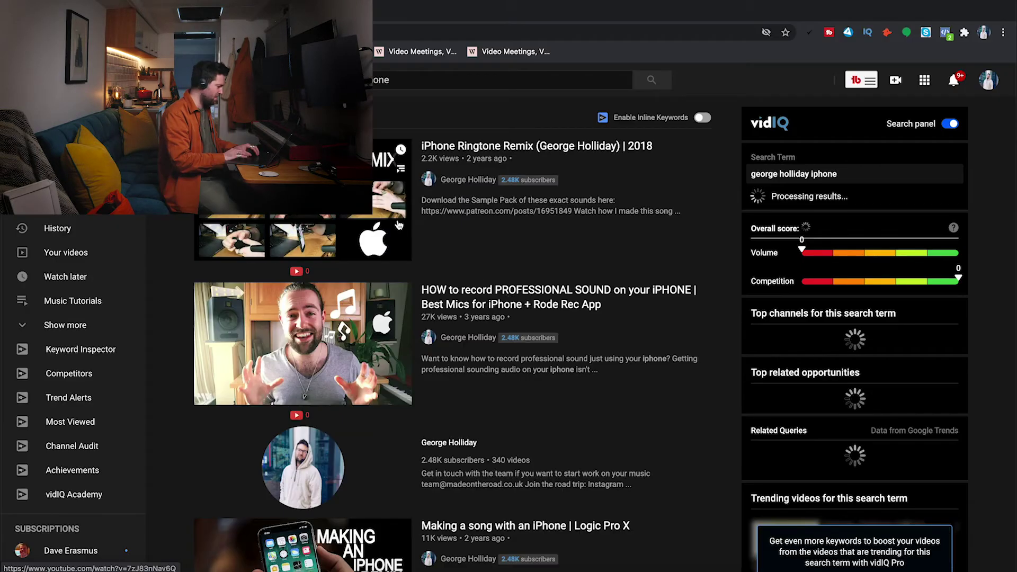
{"action": "left_click", "coordinate": [503, 148]}
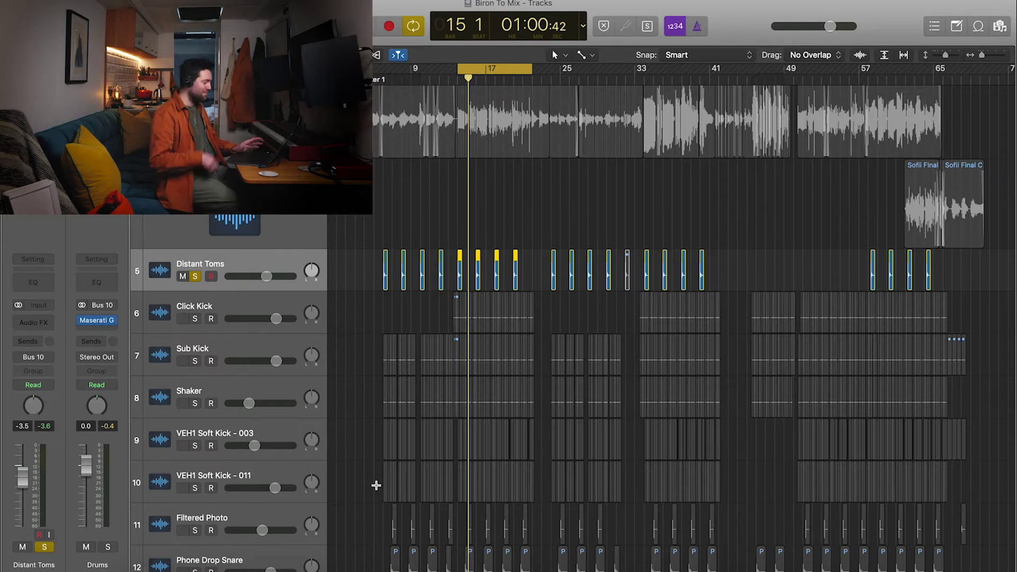
- Return to Logic Pro, replay the soloed Distant Toms from the cycle start and unsolo the track
{"action": "key", "text": "comma"}
{"action": "key", "text": "space"}
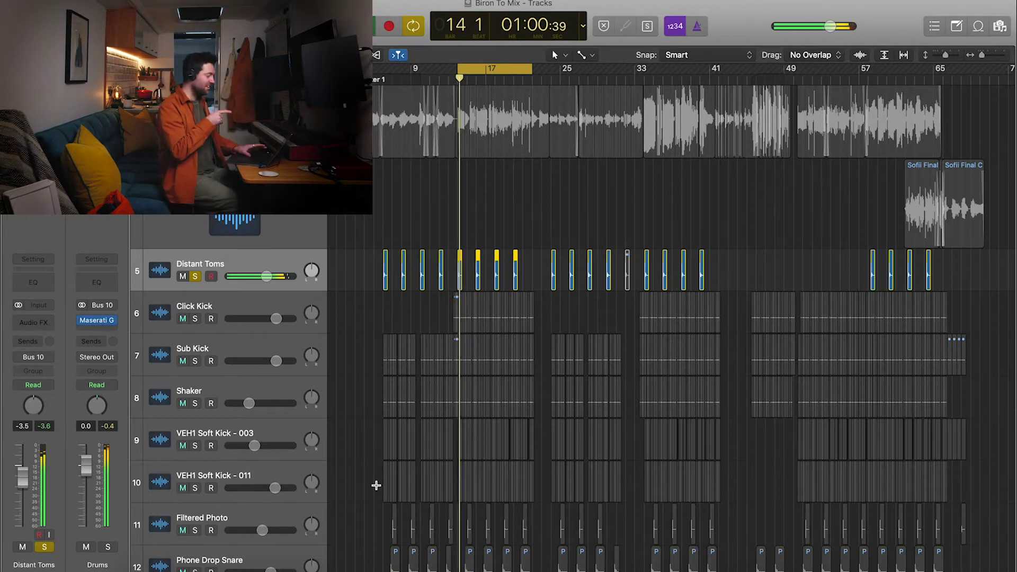
{"action": "left_click", "coordinate": [196, 277]}
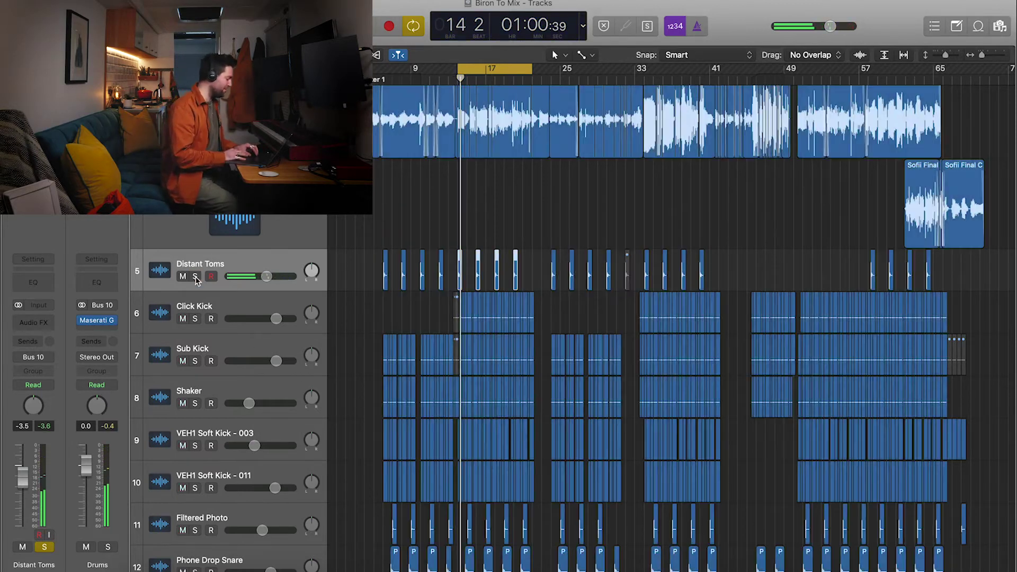
- Solo and select the Click Kick track, audition it within the cycle range, and unsolo it
{"action": "left_click", "coordinate": [195, 320]}
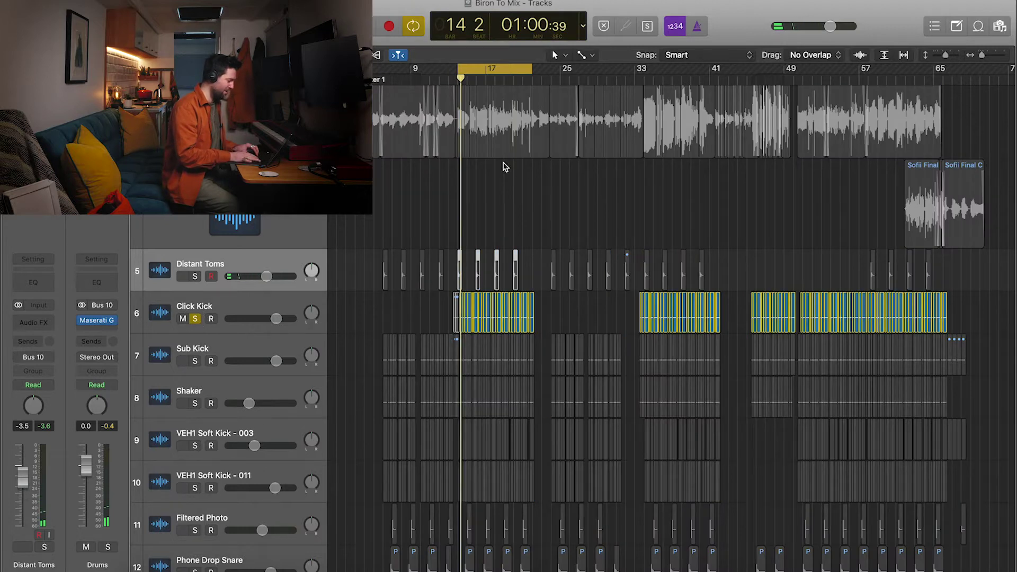
{"action": "key", "text": "super+Right"}
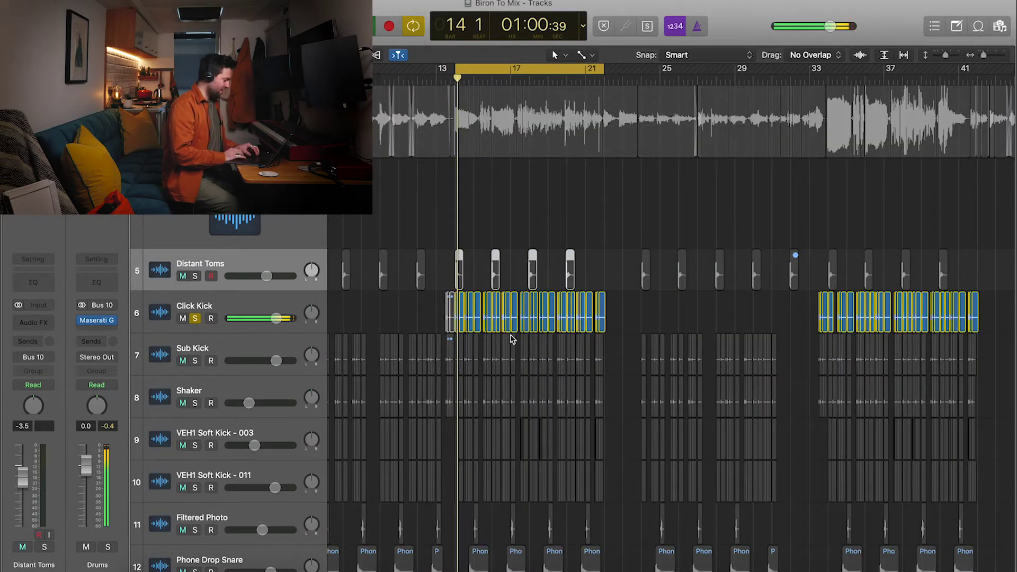
{"action": "scroll", "coordinate": [509, 340], "scroll_direction": "down", "scroll_amount": 2}
{"action": "left_click", "coordinate": [254, 254]}
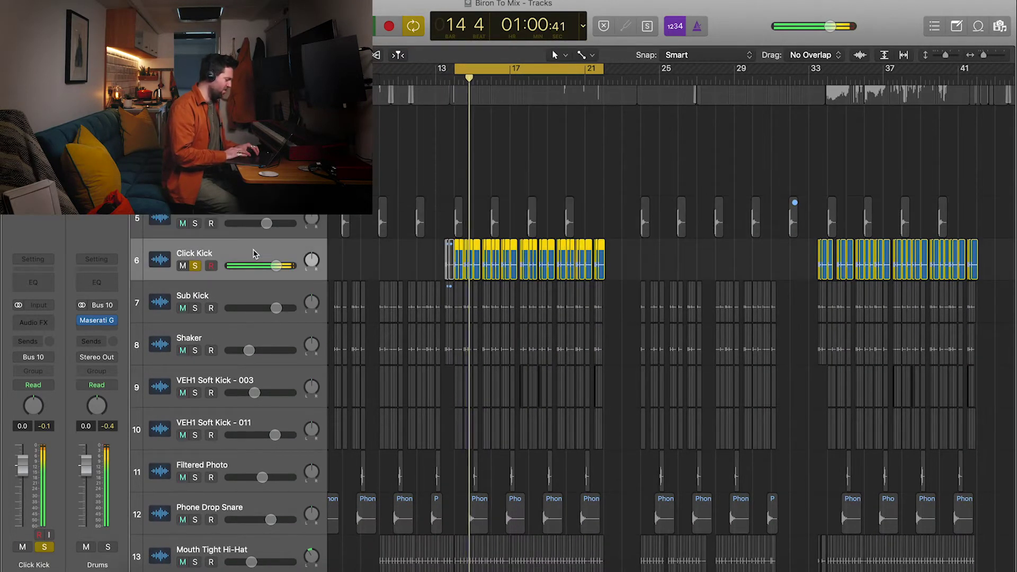
{"action": "scroll", "coordinate": [195, 272], "scroll_direction": "down", "scroll_amount": 2}
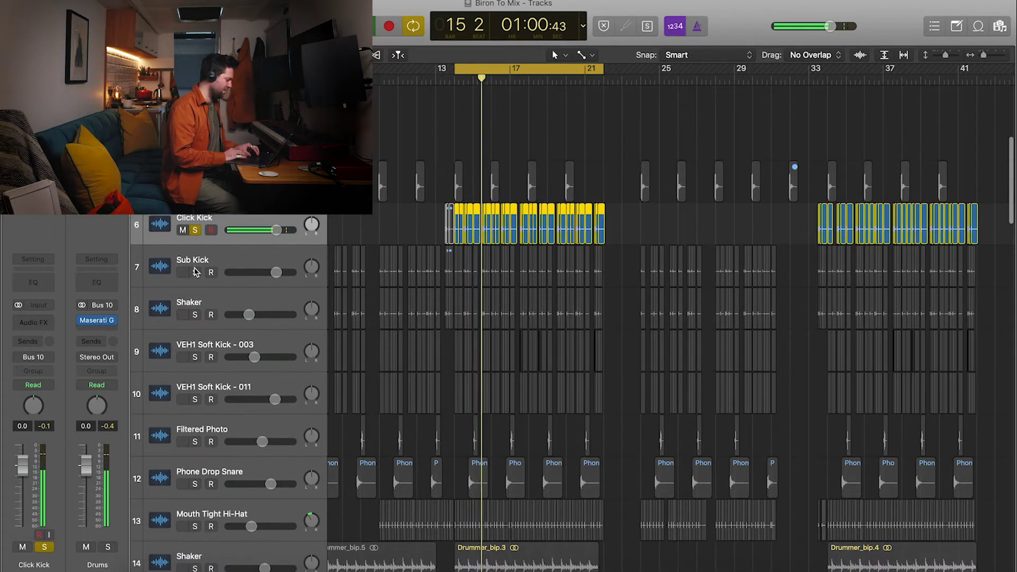
{"action": "left_click", "coordinate": [196, 231]}
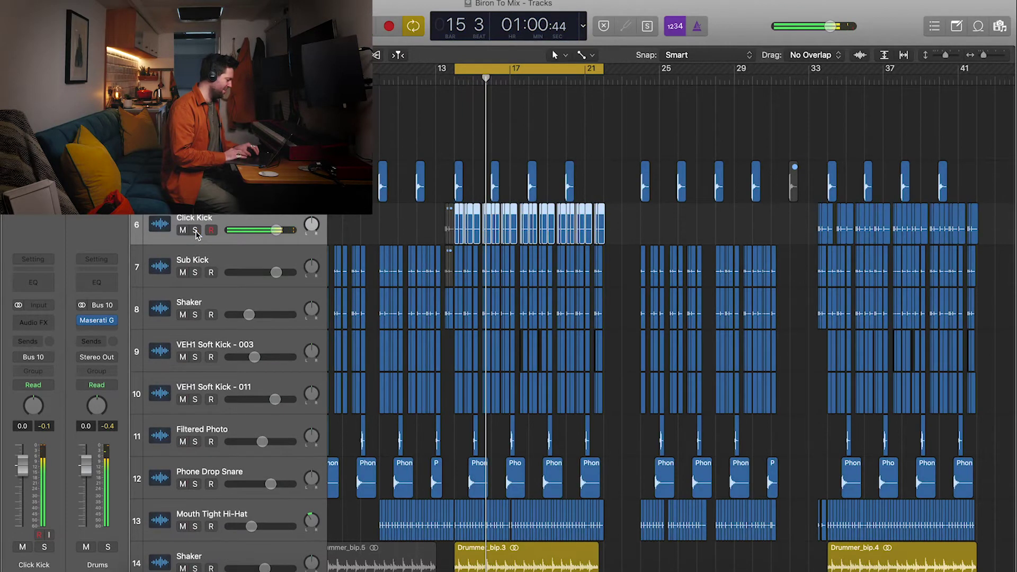
- Audition the Sub Kick in solo, add the Click Kick to hear both together, and clear their solos
{"action": "left_click", "coordinate": [195, 273]}
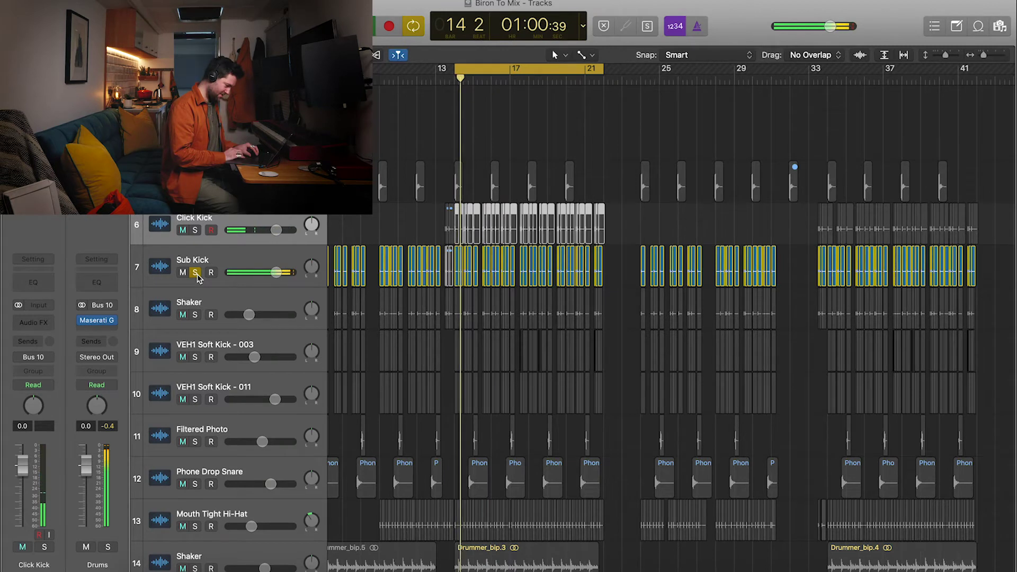
{"action": "scroll", "coordinate": [197, 277], "scroll_direction": "down", "scroll_amount": 2}
{"action": "key", "text": "s"}
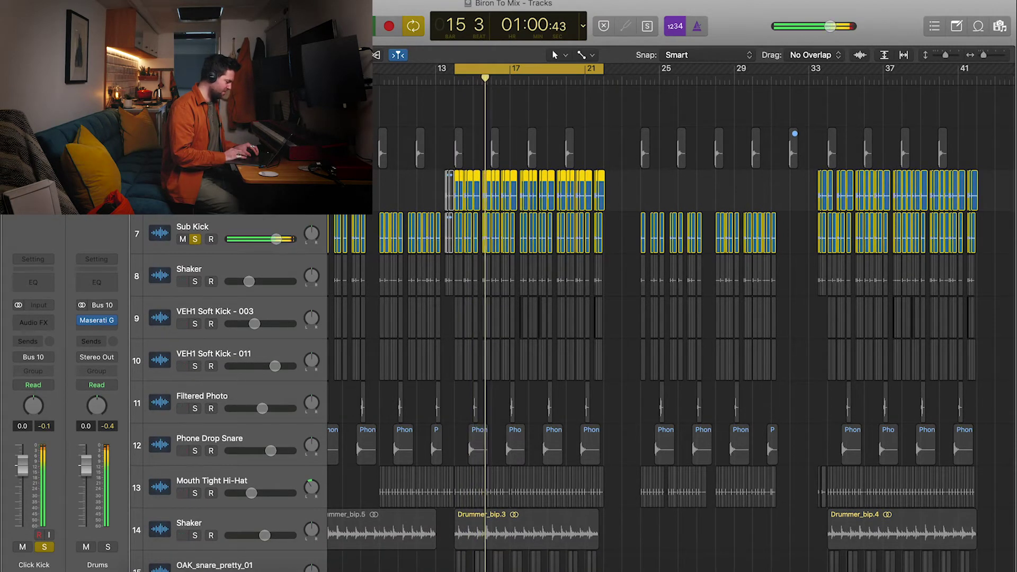
{"action": "key", "text": "s"}
{"action": "key", "text": "s"}
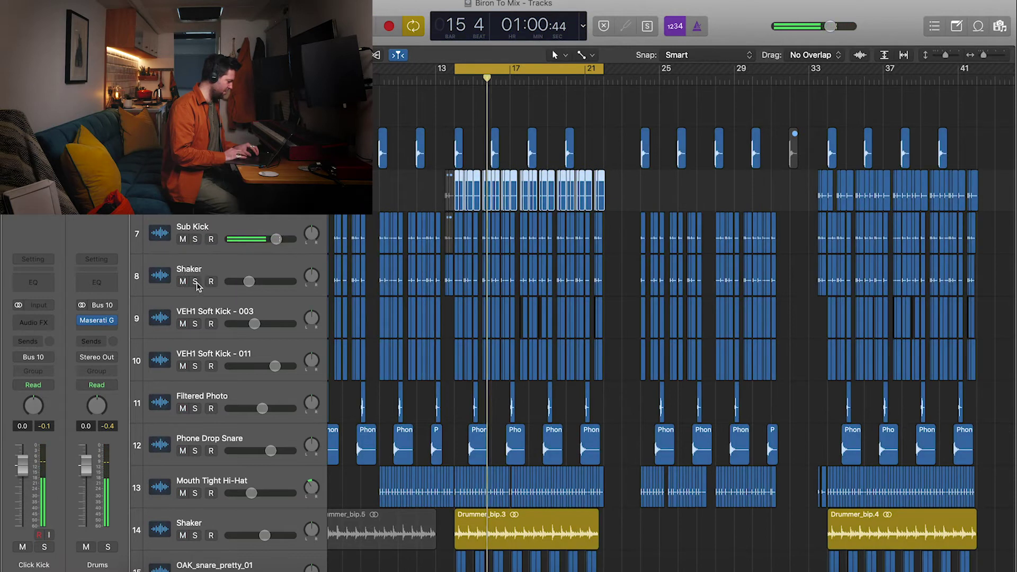
- Solo and select the Shaker on track 8 and audition it while checking its Channel EQ and Spreader inserts
{"action": "left_click", "coordinate": [195, 281]}
{"action": "scroll", "coordinate": [198, 265], "scroll_direction": "down", "scroll_amount": 2}
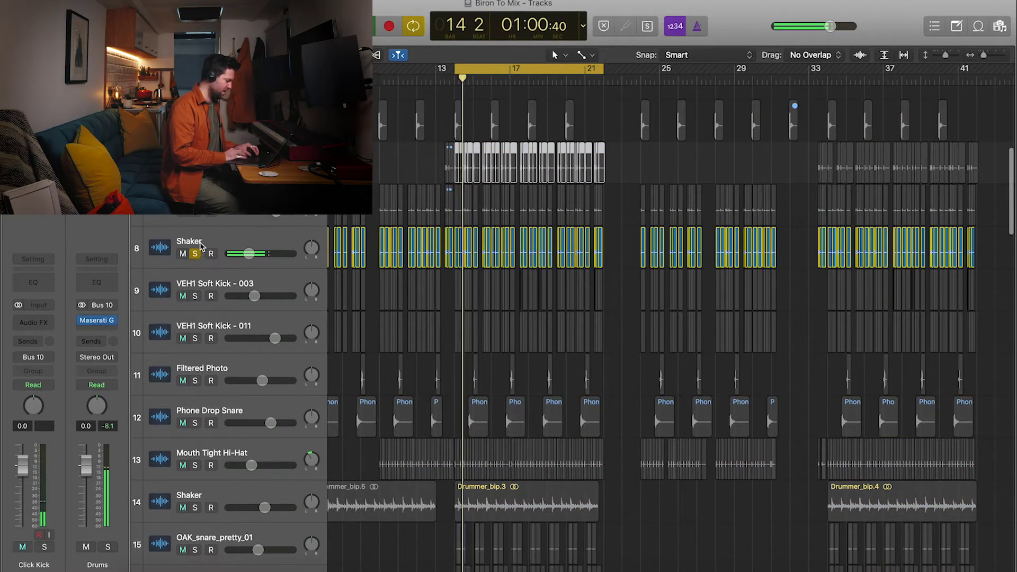
{"action": "left_click", "coordinate": [202, 245]}
{"action": "scroll", "coordinate": [201, 246], "scroll_direction": "down", "scroll_amount": 2}
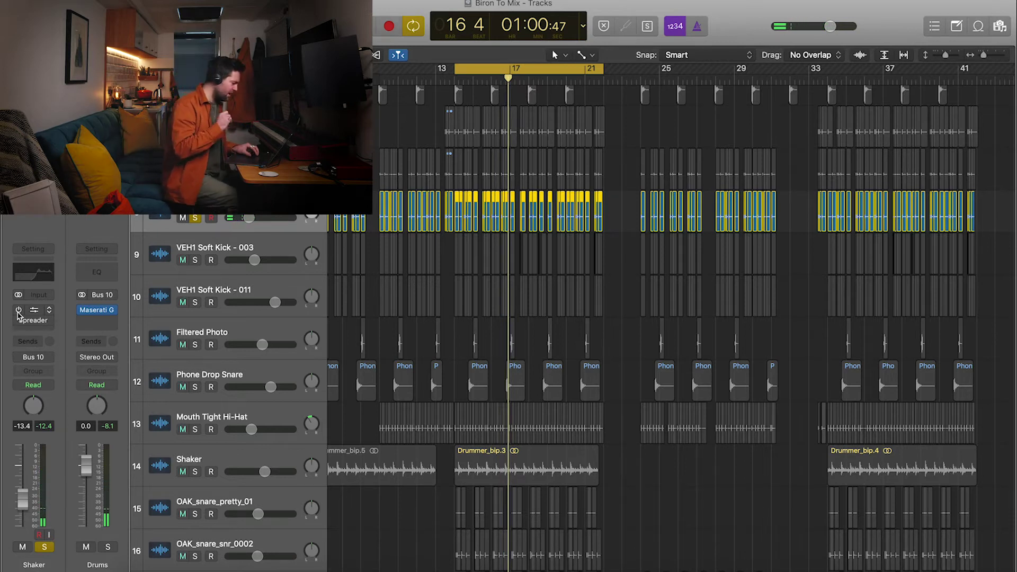
{"action": "key", "text": "space"}
{"action": "key", "text": "space"}
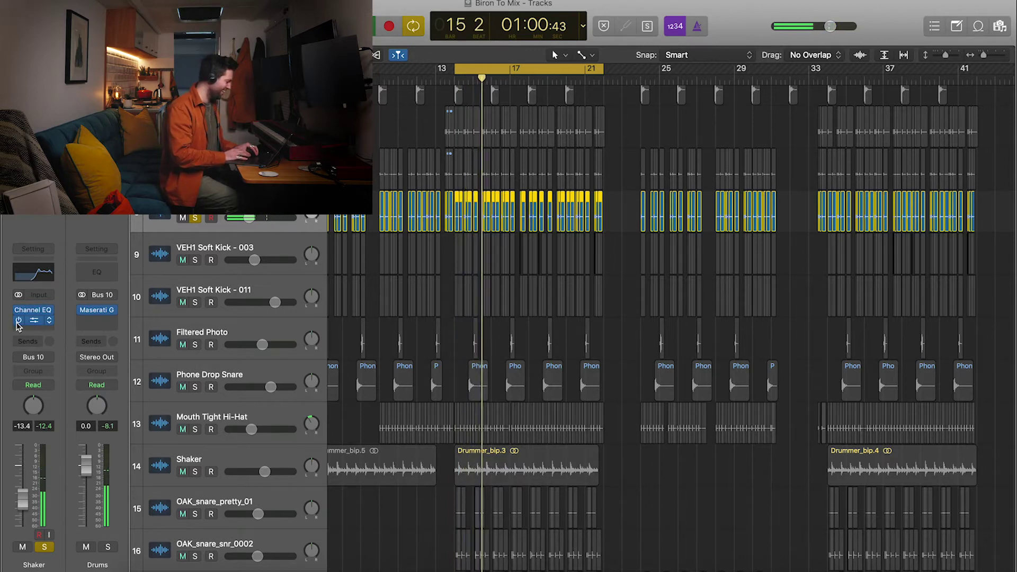
- Solo VEH1 Soft Kick - 003, unsolo the Shaker on track 8, and restart playback from the cycle start
{"action": "left_click", "coordinate": [195, 260]}
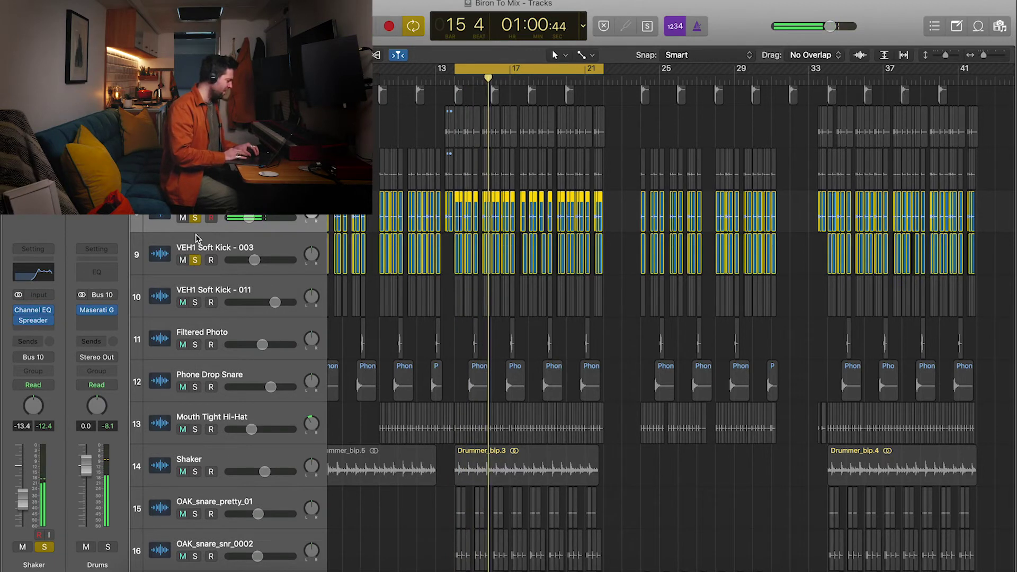
{"action": "left_click", "coordinate": [193, 218]}
{"action": "key", "text": "space"}
{"action": "key", "text": "space"}
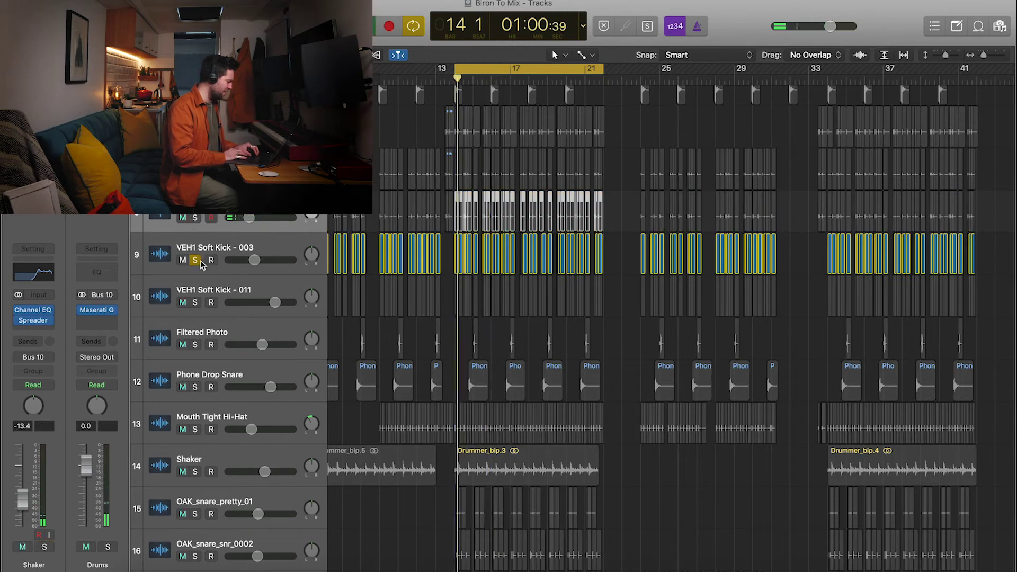
- Solo only the Filtered Photo track, select it, audition it, and clear its solo
{"action": "left_click", "coordinate": [195, 345], "text": "alt"}
{"action": "scroll", "coordinate": [454, 336], "scroll_direction": "down", "scroll_amount": 4}
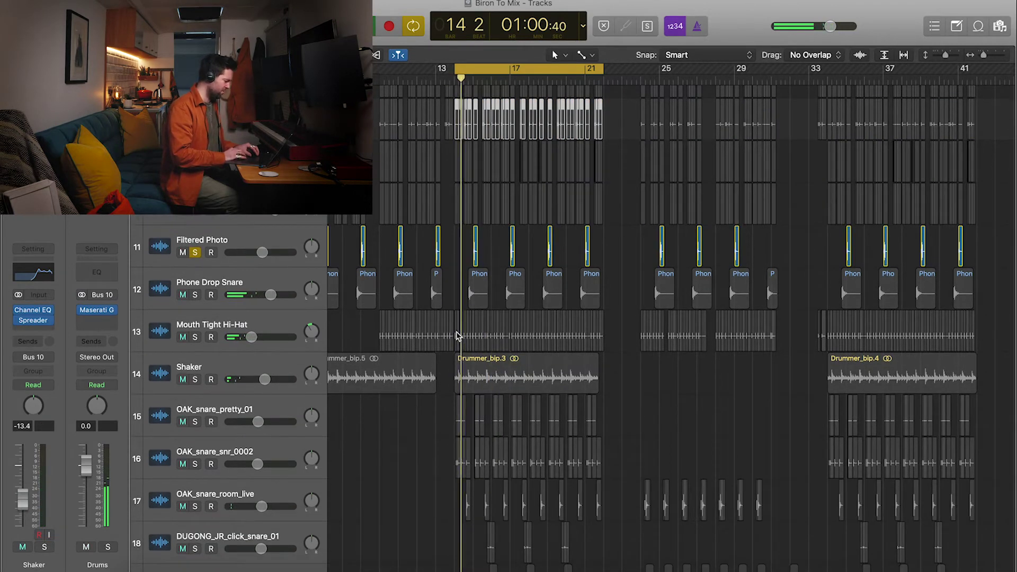
{"action": "left_click", "coordinate": [244, 239]}
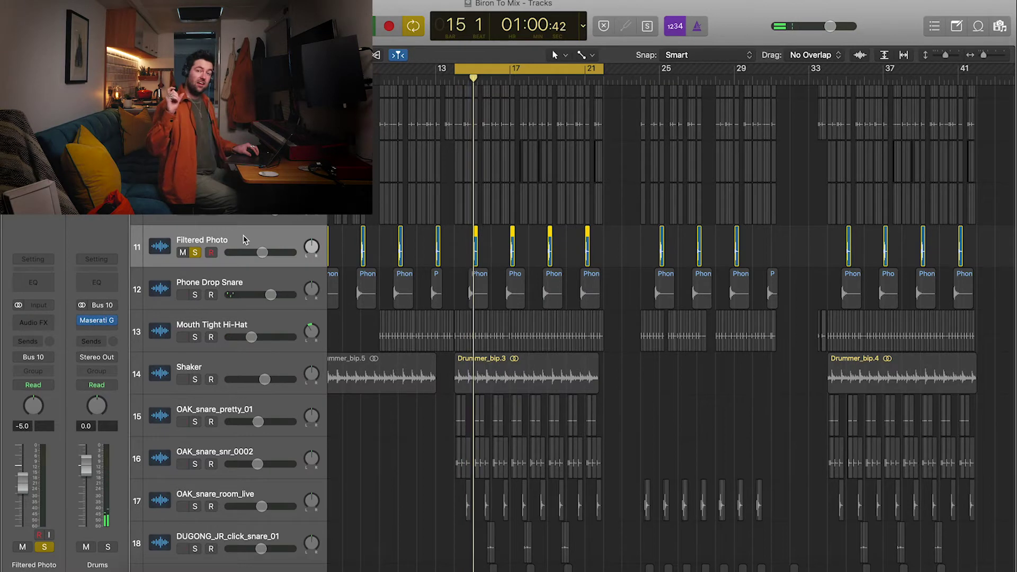
{"action": "key", "text": "space"}
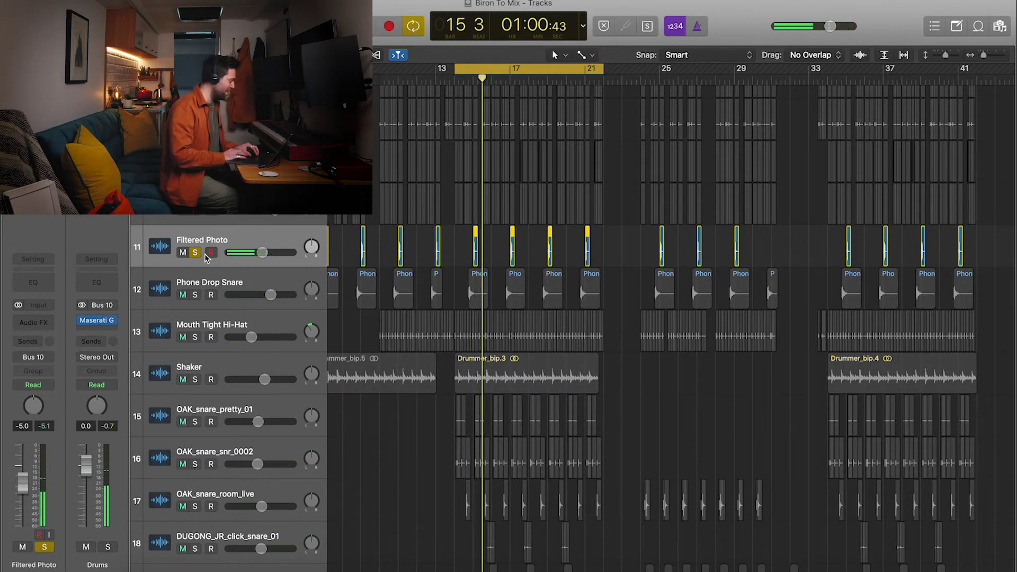
{"action": "left_click", "coordinate": [198, 253]}
- Select and solo the Phone Drop Snare track to audition it alone
{"action": "left_click", "coordinate": [216, 284]}
{"action": "left_click", "coordinate": [194, 296]}
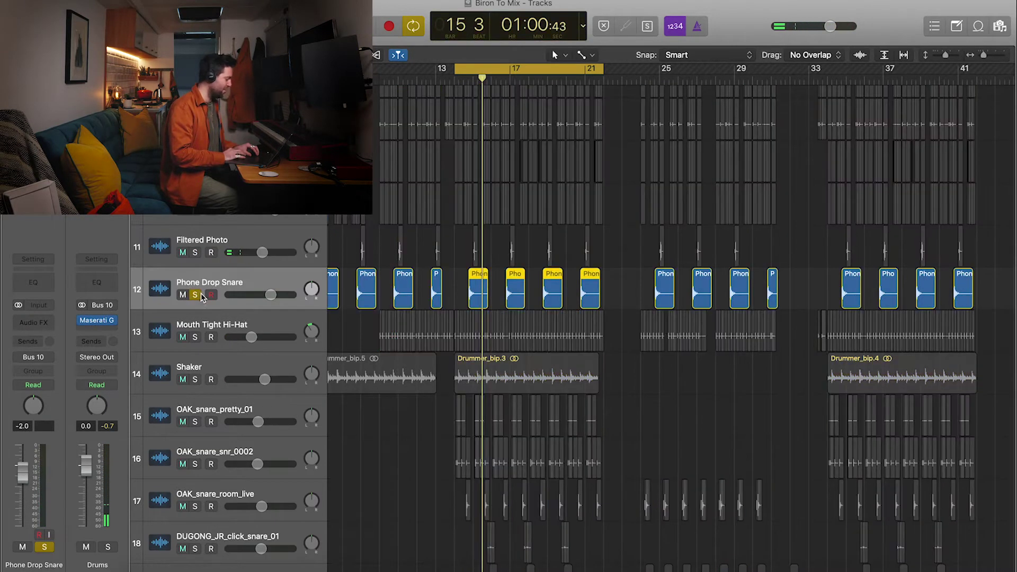
{"action": "scroll", "coordinate": [346, 294], "scroll_direction": "down", "scroll_amount": 5}
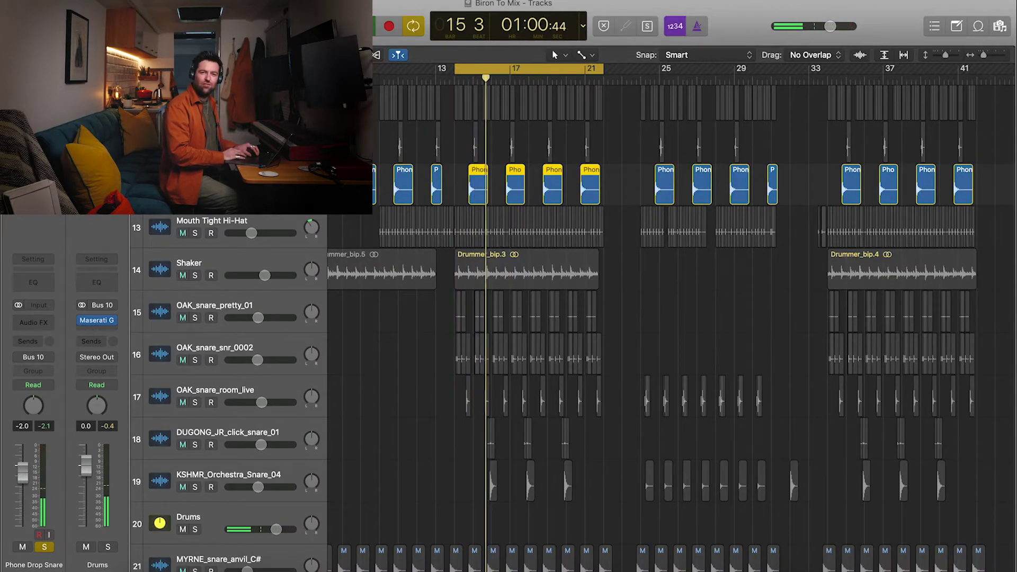
- Select the Mouth Tight Hi-Hat track and audition it in solo
{"action": "left_click", "coordinate": [265, 226]}
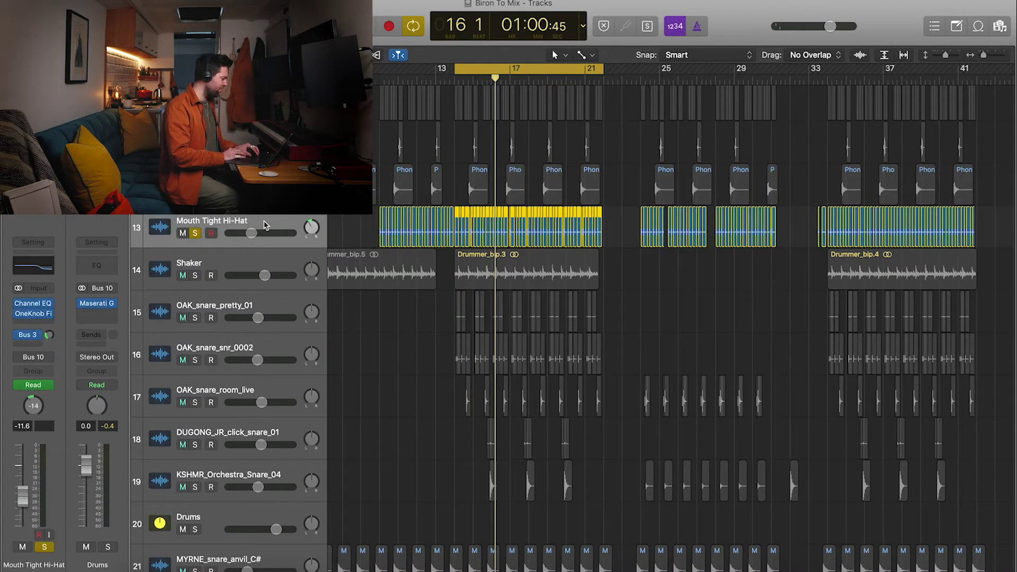
{"action": "key", "text": "space"}
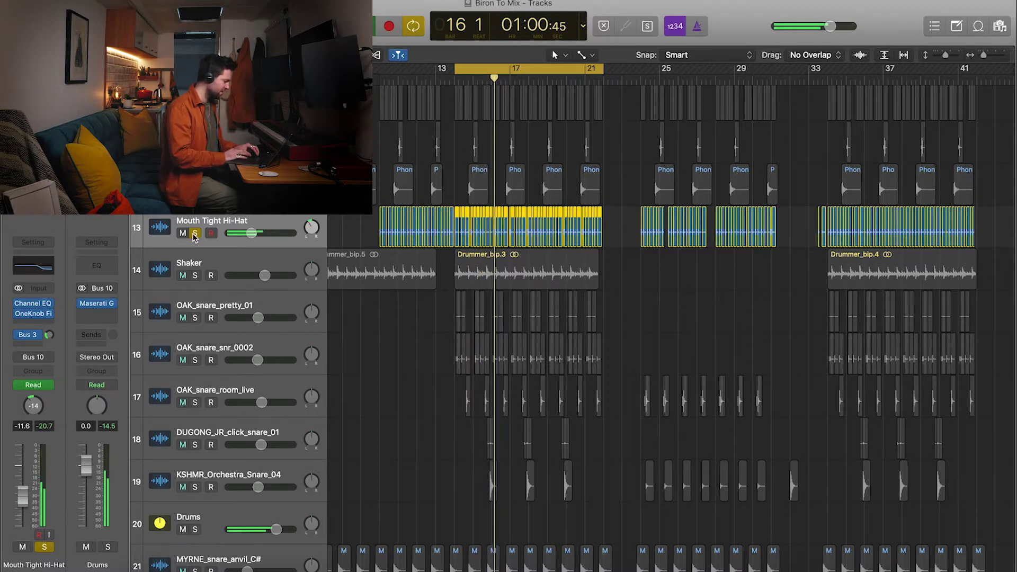
- Compare Mouth Tight Hi-Hat with and without its Channel EQ, OneKnob filter and Bus 3 send, leaving all three enabled
{"action": "left_click", "coordinate": [16, 318]}
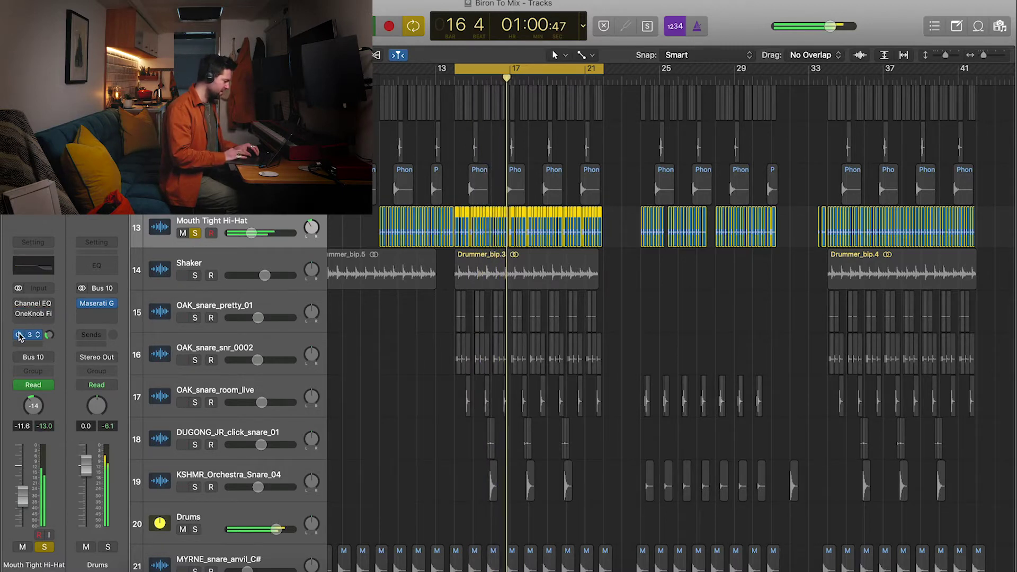
{"action": "left_click", "coordinate": [18, 304]}
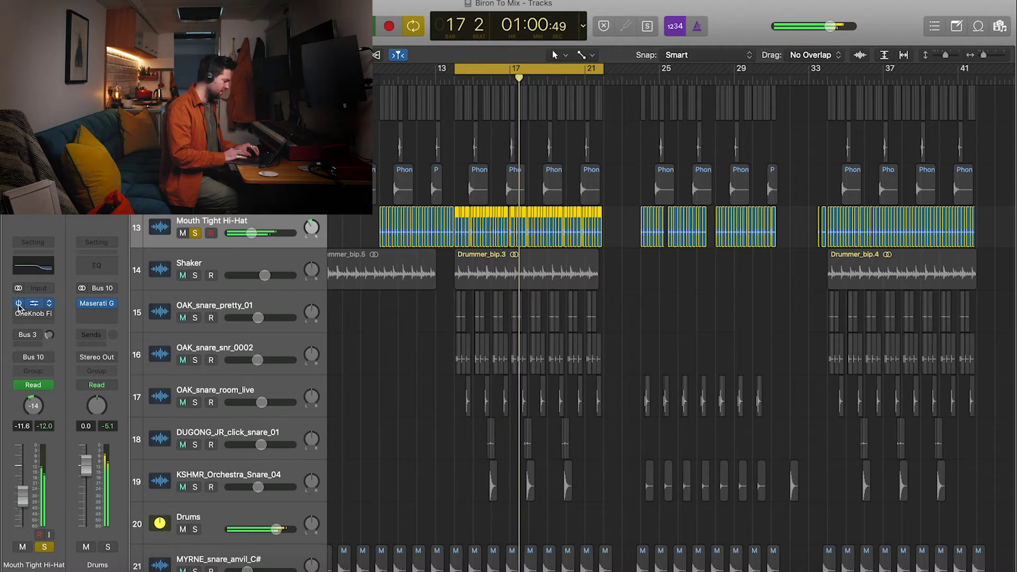
{"action": "left_click", "coordinate": [19, 314]}
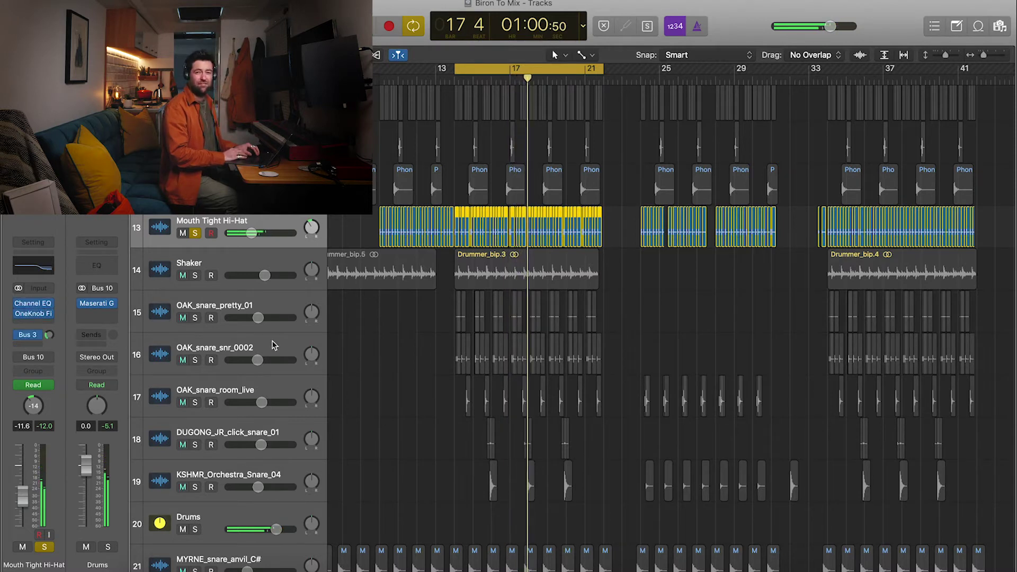
- Move the solo from Mouth Tight Hi-Hat to the Shaker on track 14 and audition it
{"action": "scroll", "coordinate": [413, 373], "scroll_direction": "down", "scroll_amount": 3}
{"action": "left_click", "coordinate": [196, 219]}
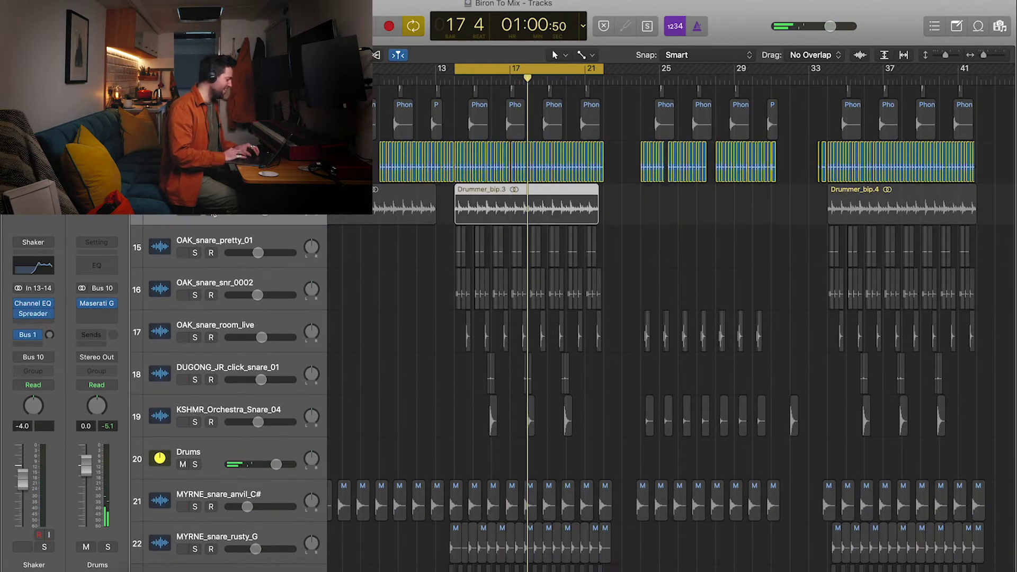
{"action": "left_click", "coordinate": [195, 168]}
{"action": "key", "text": "space"}
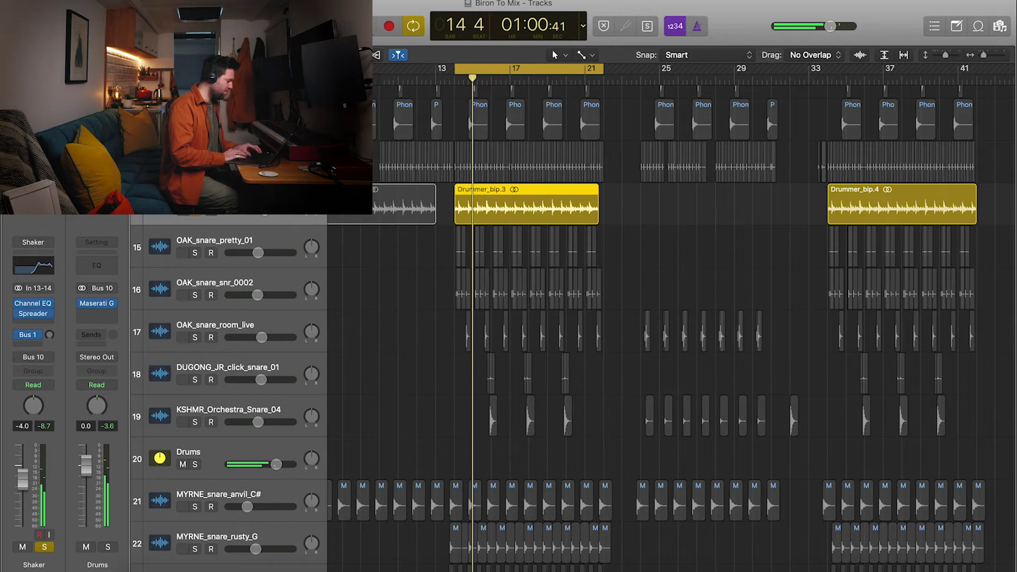
- Try to create a new Drummer track
{"action": "key", "text": "alt+super+n"}
{"action": "left_click", "coordinate": [598, 40]}
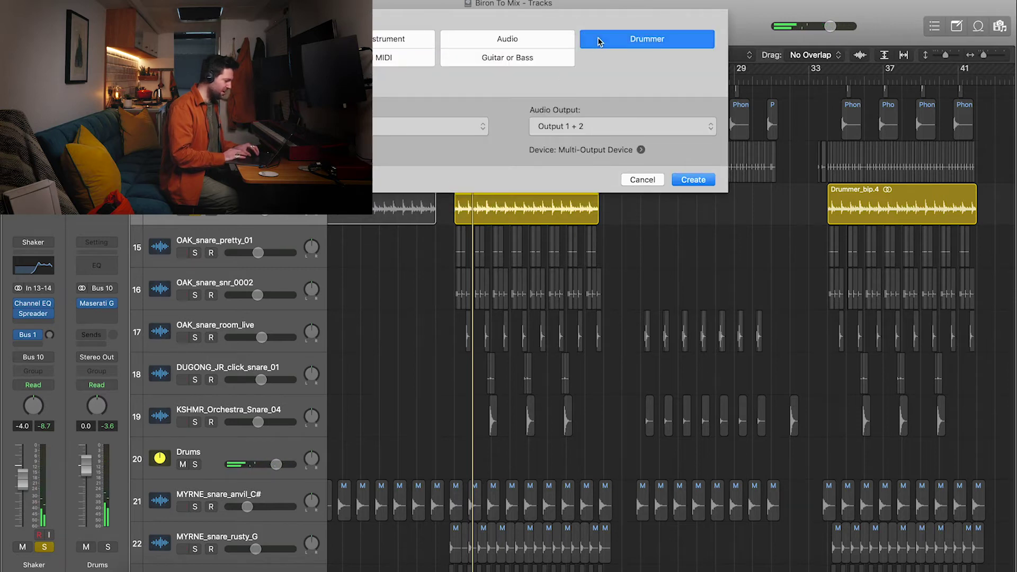
{"action": "left_click", "coordinate": [692, 180]}
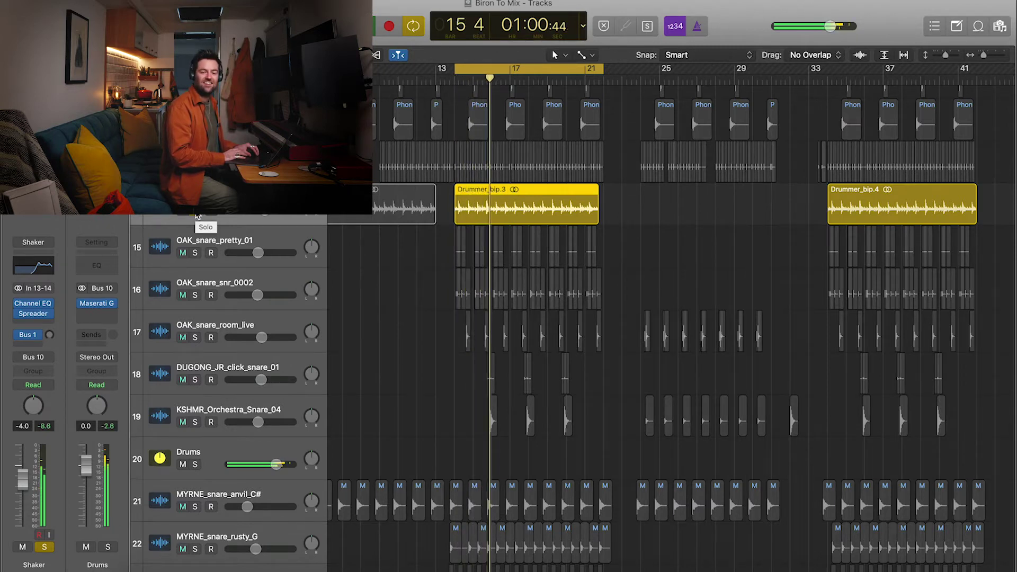
- Move the solo from the Shaker to OAK_snare_pretty_01 and audition it
{"action": "left_click", "coordinate": [196, 253]}
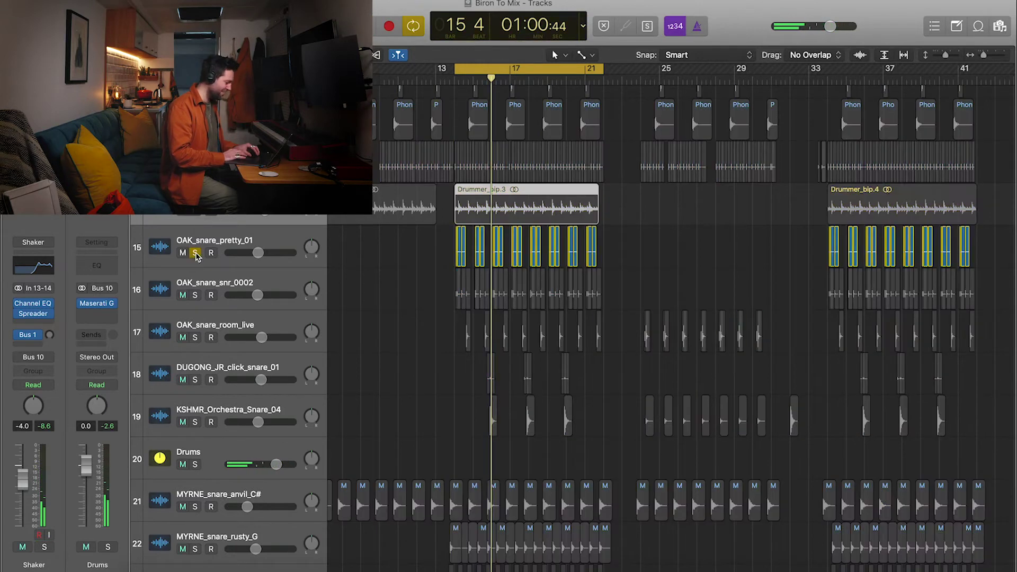
{"action": "scroll", "coordinate": [411, 298], "scroll_direction": "down", "scroll_amount": 3}
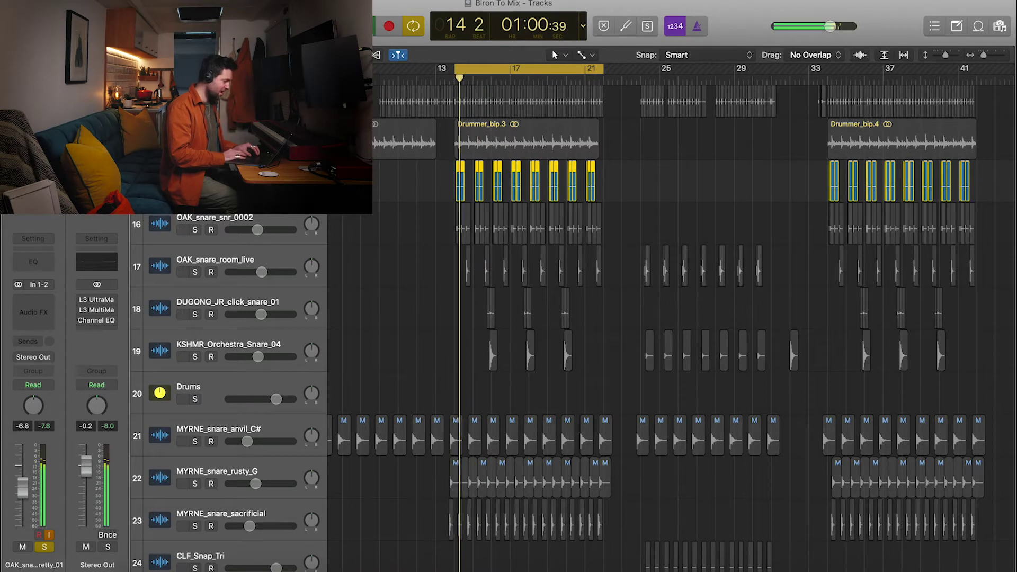
{"action": "key", "text": "space"}
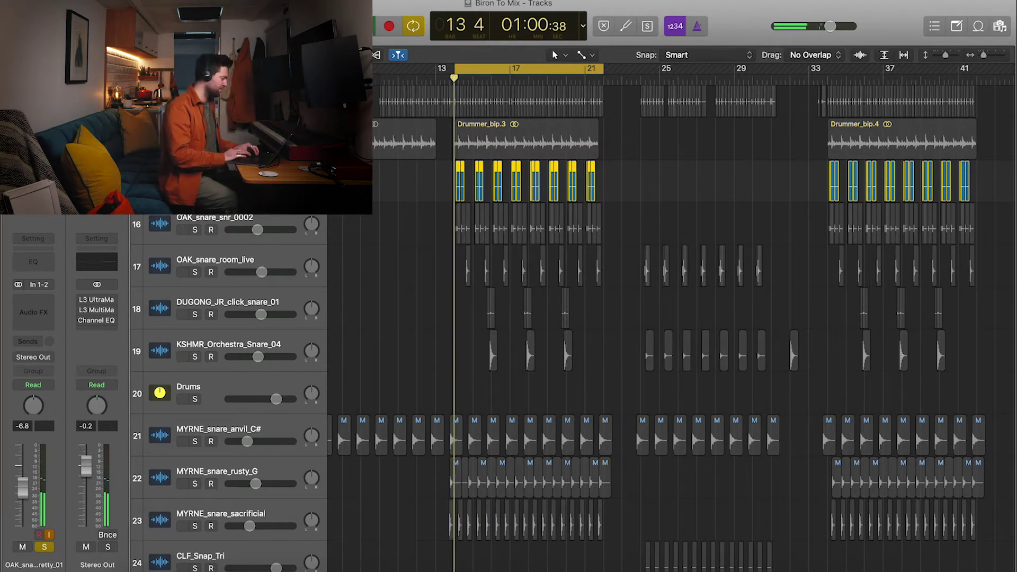
- Move the solo to OAK_snare_snr_0002, audition it from the cycle start, and select its track
{"action": "mouse_move", "coordinate": [183, 230]}
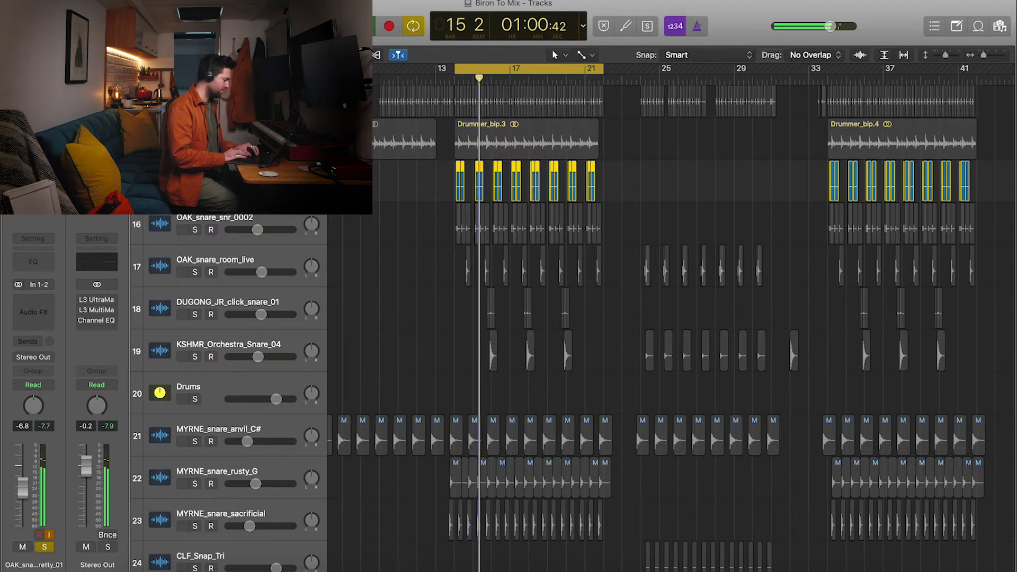
{"action": "key", "text": "super+a"}
{"action": "left_click", "coordinate": [196, 230]}
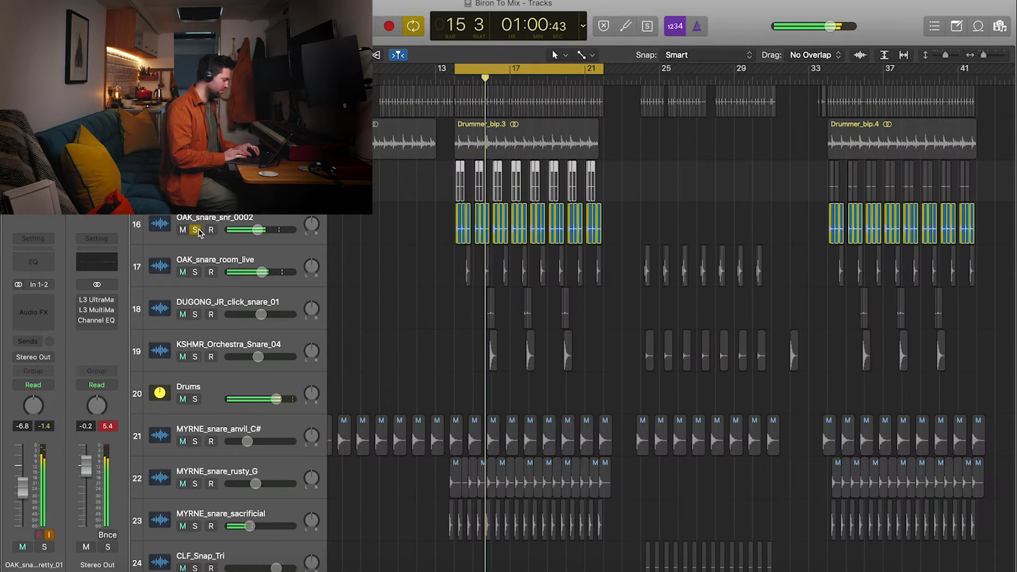
{"action": "key", "text": "Return"}
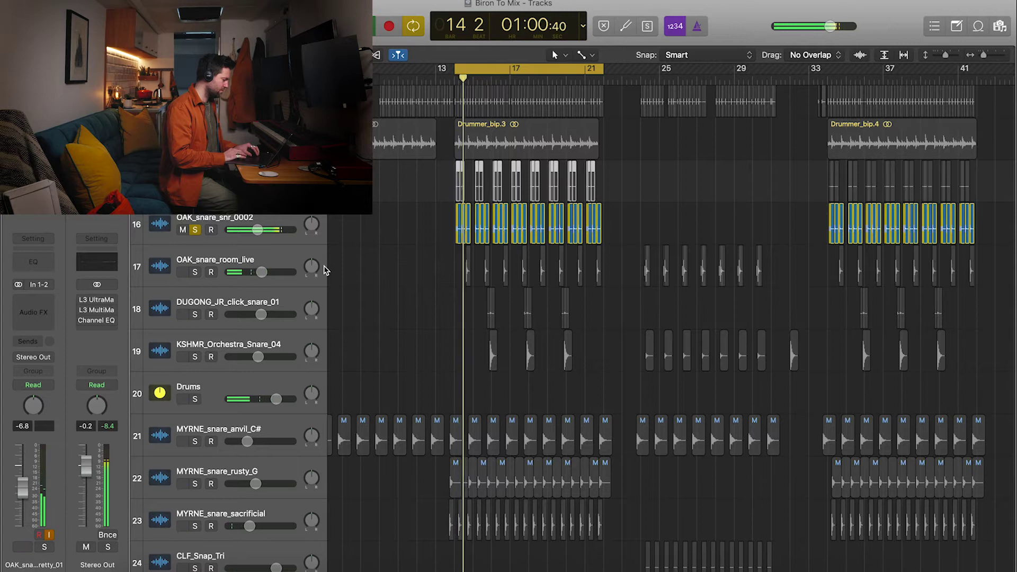
{"action": "key", "text": "period"}
{"action": "key", "text": "super+Right"}
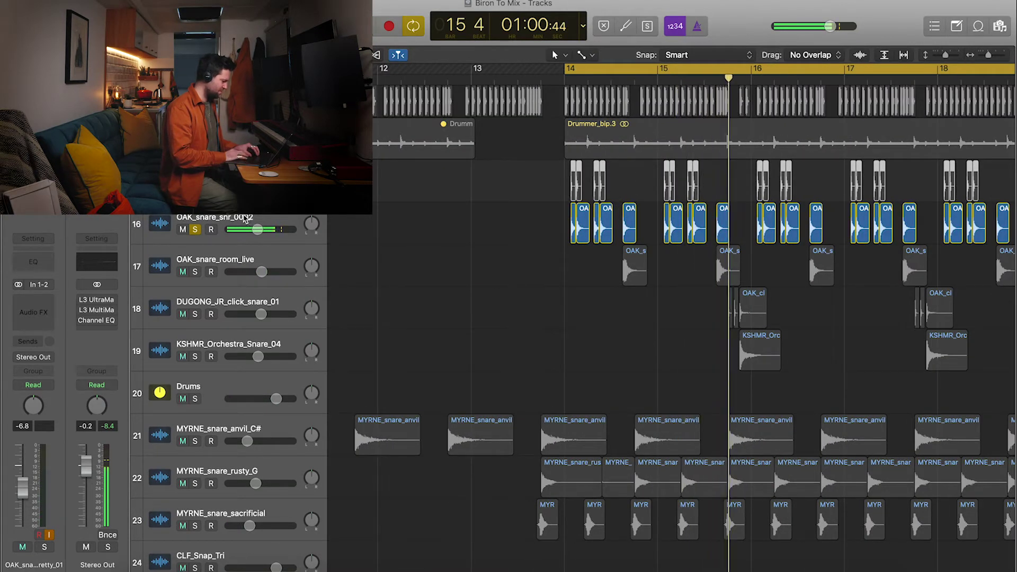
{"action": "left_click", "coordinate": [244, 219]}
- Move the solo to OAK_snare_room_live and play it from the cycle start
{"action": "left_click", "coordinate": [195, 230]}
{"action": "left_click", "coordinate": [195, 272]}
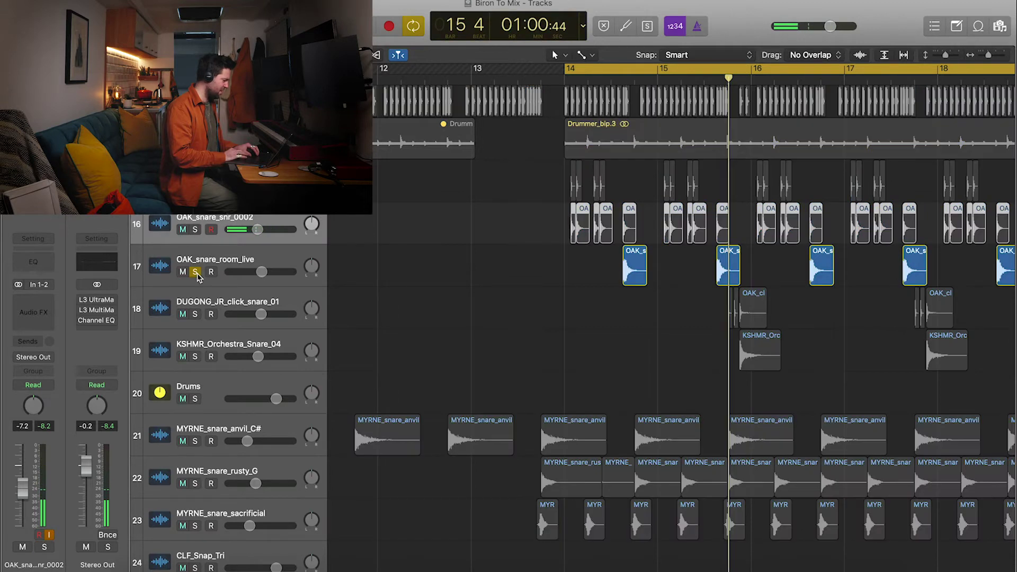
{"action": "key", "text": "super+Left"}
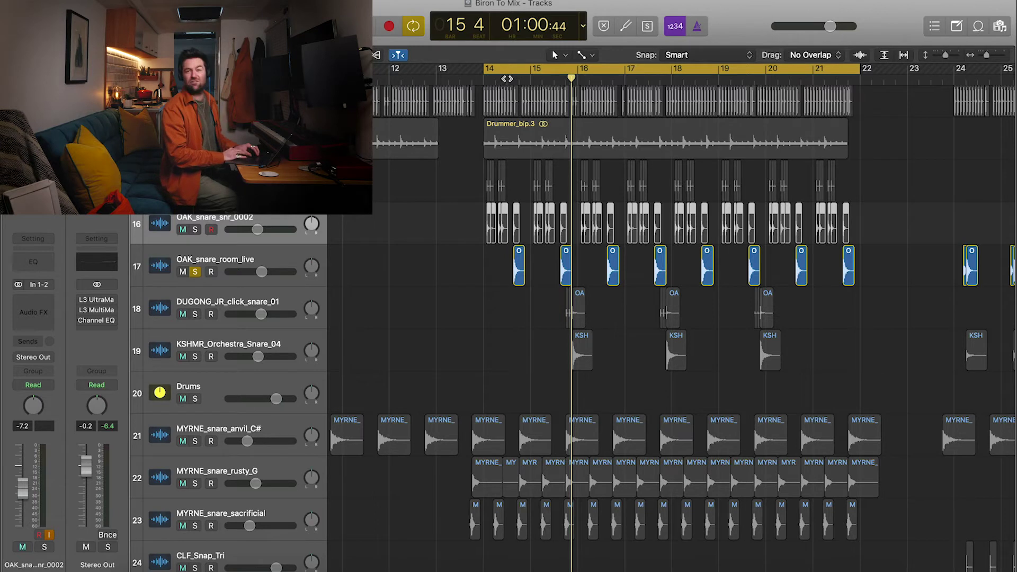
{"action": "key", "text": "space"}
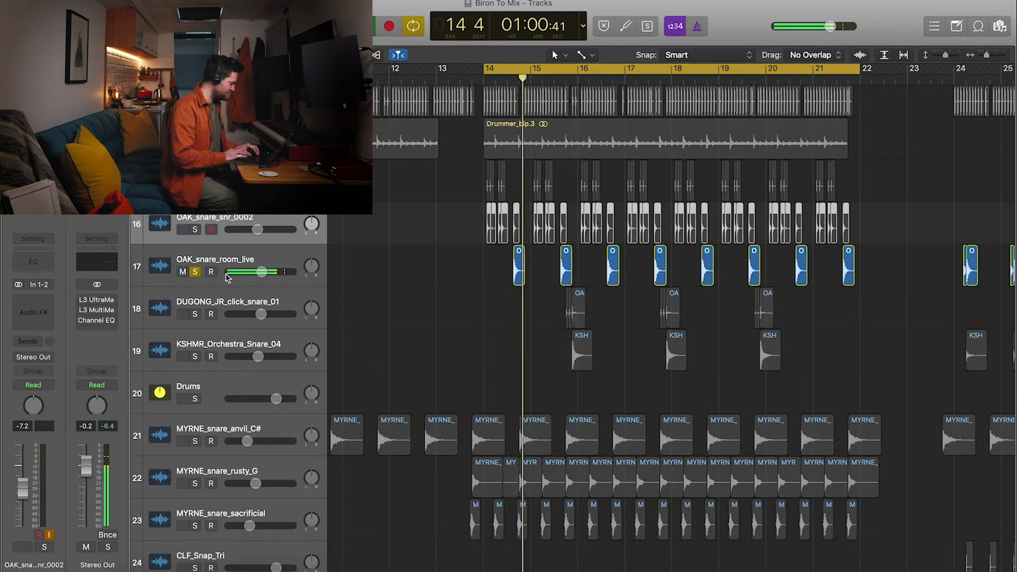
- Audition DUGONG_JR_click_snare_01 and KSHMR_Orchestra_Snare_04 in solo, one after the other
{"action": "left_click", "coordinate": [231, 306]}
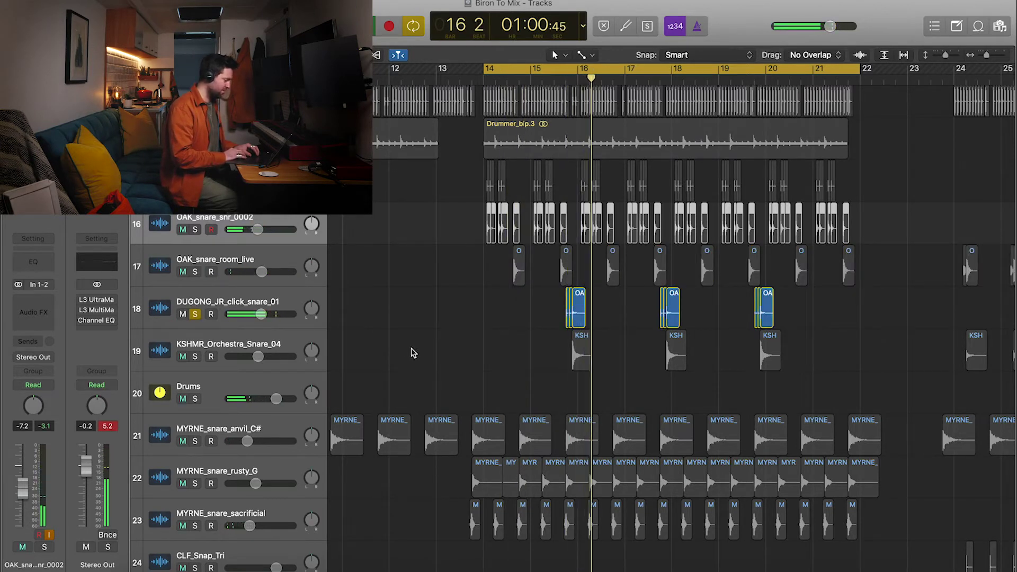
{"action": "left_click", "coordinate": [535, 315]}
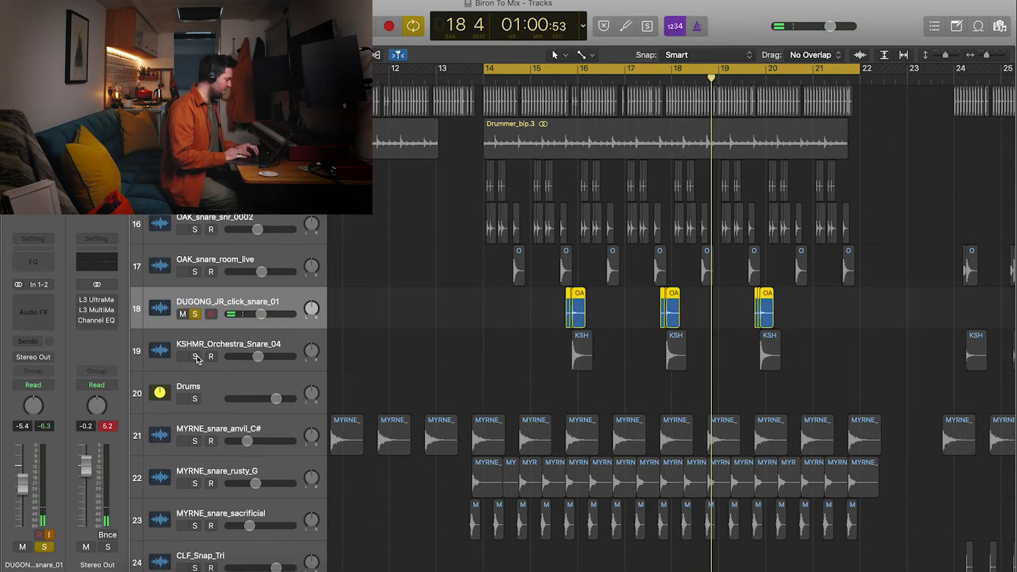
{"action": "left_click", "coordinate": [196, 357]}
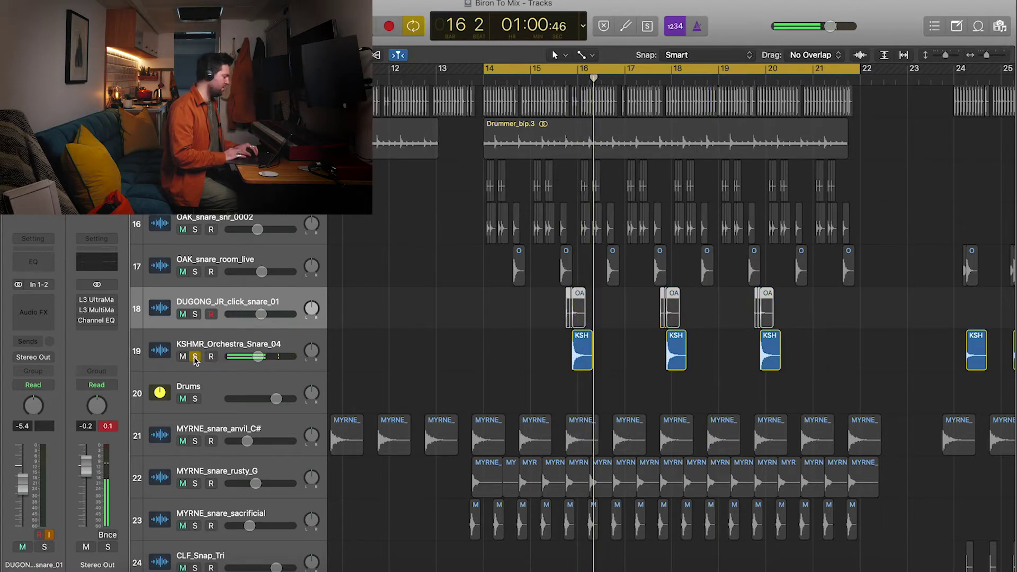
{"action": "left_click", "coordinate": [196, 358]}
- Add KSHMR_Orchestra_Snare_04 to the soloed drum tracks and play them all together
{"action": "left_click", "coordinate": [196, 399]}
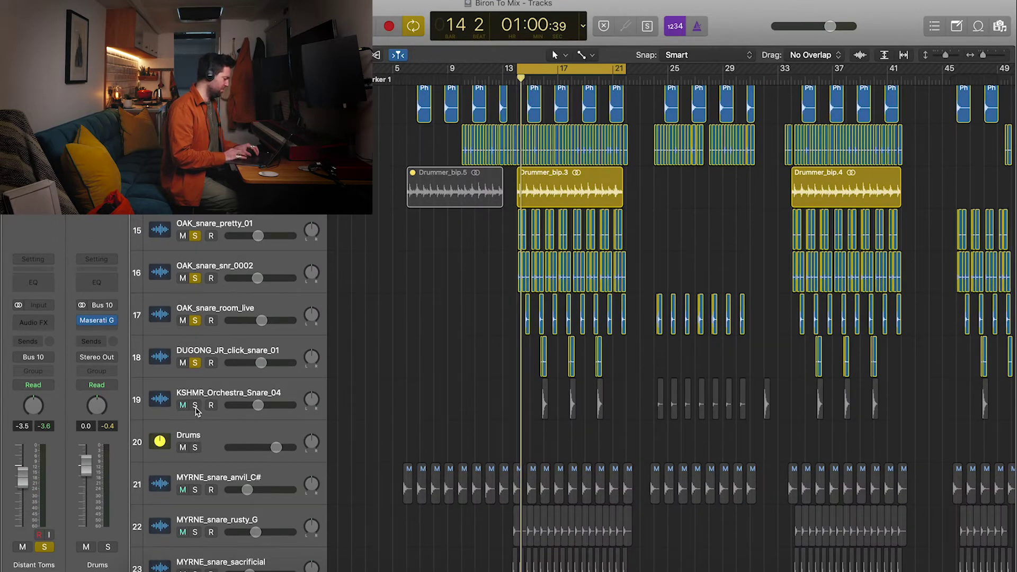
{"action": "left_click", "coordinate": [196, 407]}
{"action": "key", "text": "space"}
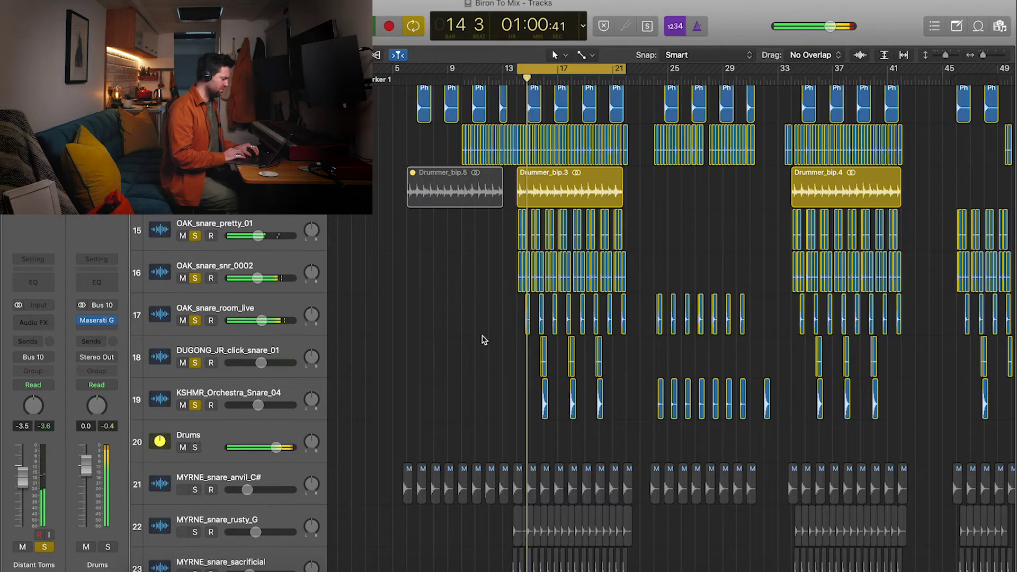
{"action": "scroll", "coordinate": [483, 340], "scroll_direction": "up", "scroll_amount": 3}
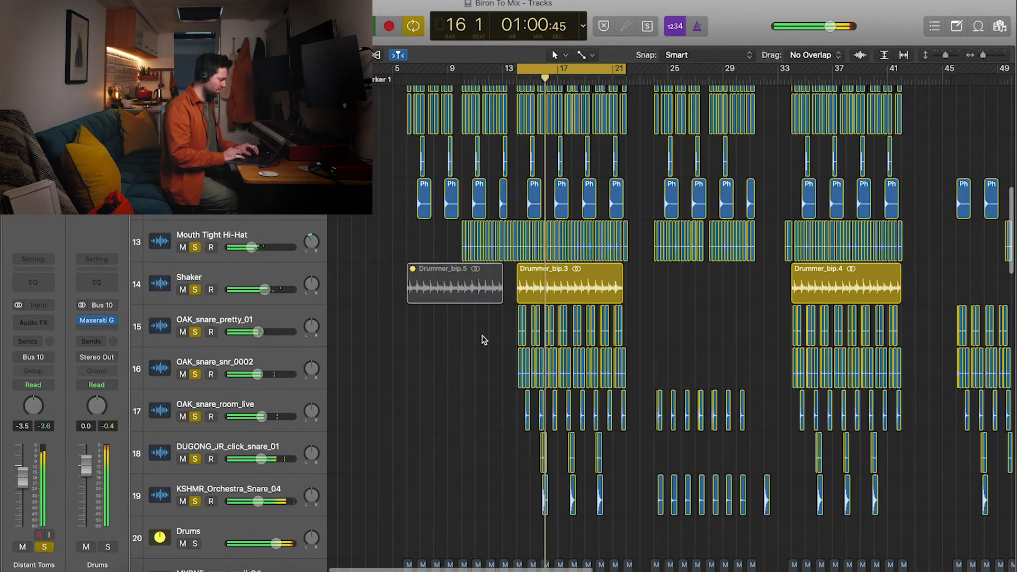
{"action": "scroll", "coordinate": [484, 340], "scroll_direction": "up", "scroll_amount": 2}
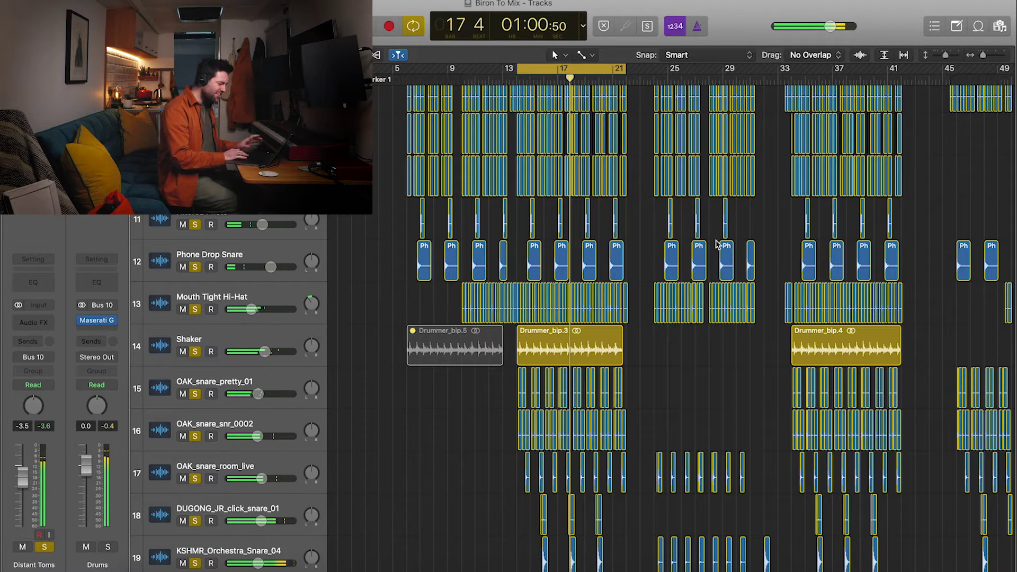
{"action": "scroll", "coordinate": [675, 326], "scroll_direction": "up", "scroll_amount": 3}
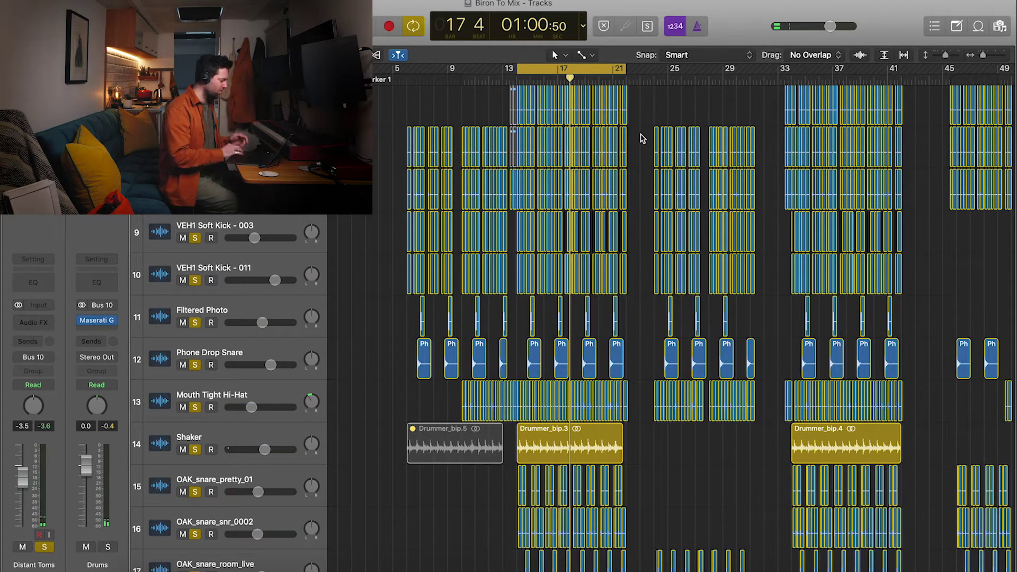
- Audition MYRNE_snare_anvil_C# alone, and move the solo to MYRNE_snare_rusty_G
{"action": "scroll", "coordinate": [328, 347], "scroll_direction": "down", "scroll_amount": 10}
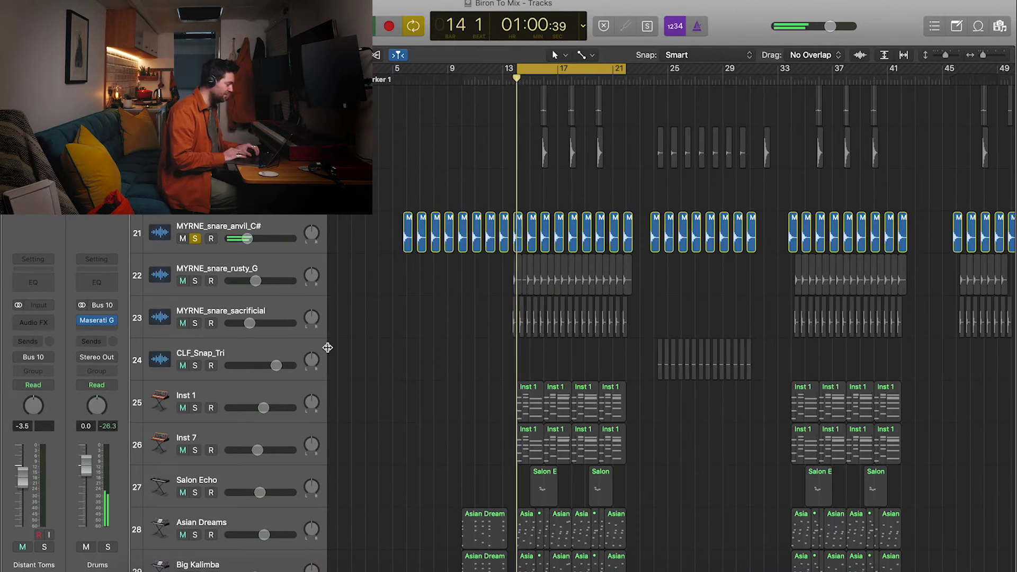
{"action": "key", "text": "space"}
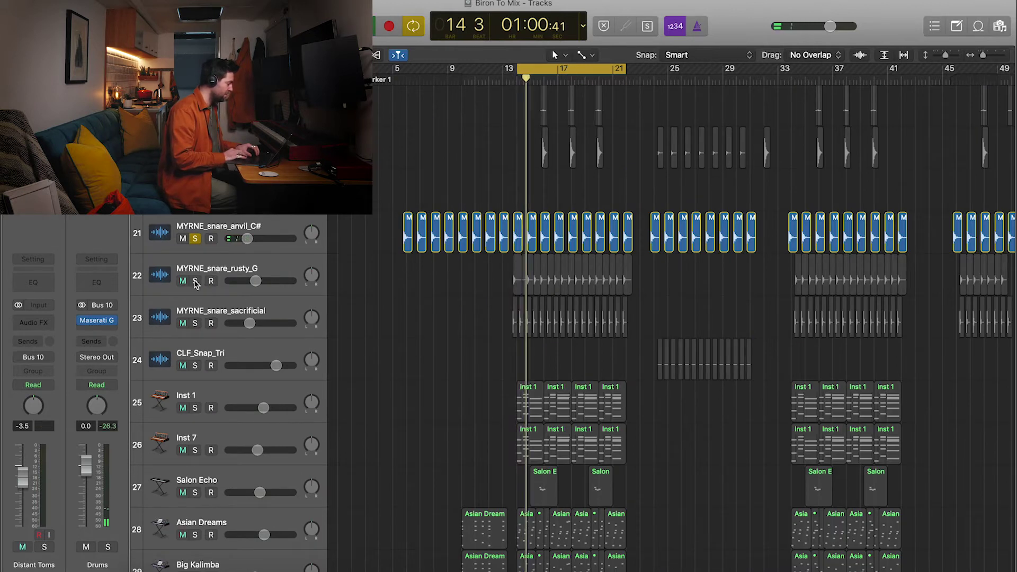
{"action": "key", "text": "space"}
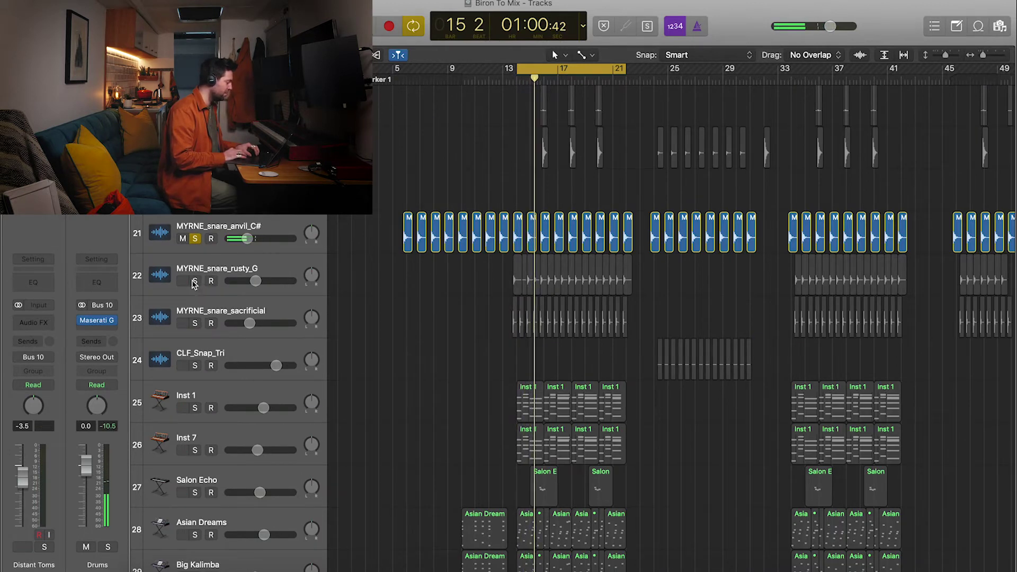
{"action": "left_click", "coordinate": [194, 281]}
{"action": "left_click", "coordinate": [194, 239]}
{"action": "key", "text": "space"}
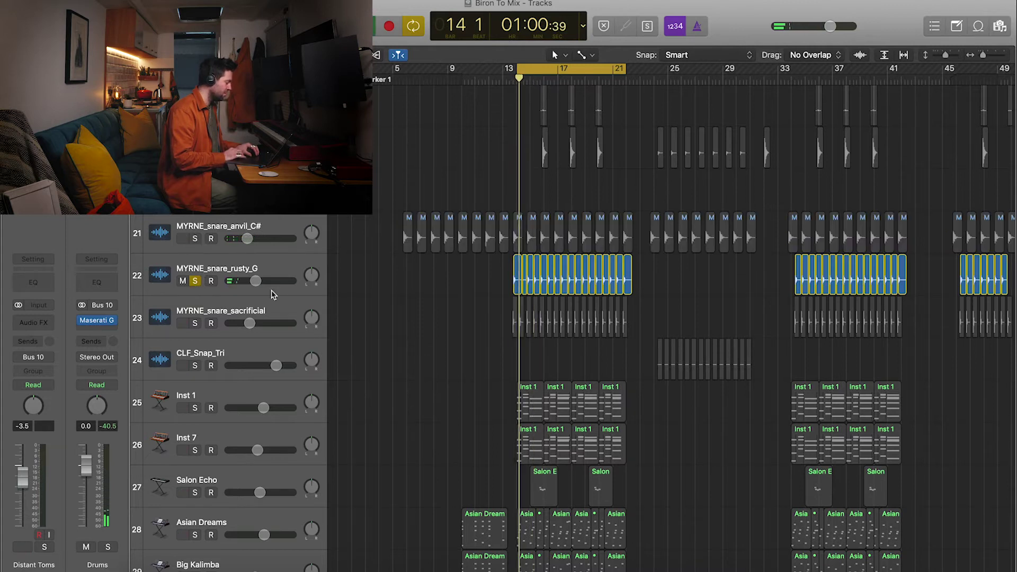
- Solo all three MYRNE snares together with every drum track from KSHMR_Orchestra_Snare_04 up to Distant Toms
{"action": "scroll", "coordinate": [273, 294], "scroll_direction": "down", "scroll_amount": 3}
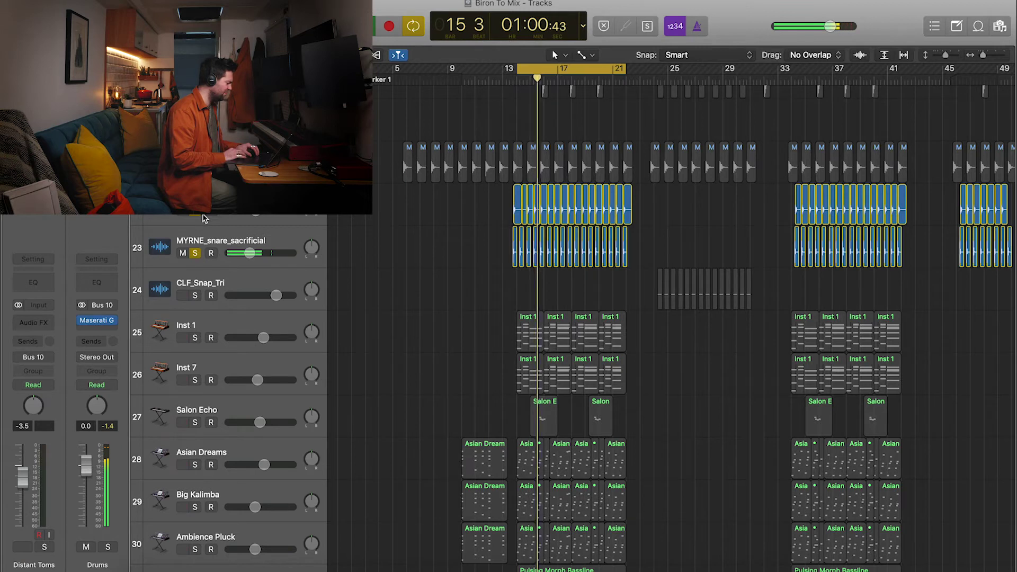
{"action": "left_click", "coordinate": [195, 168]}
{"action": "scroll", "coordinate": [236, 239], "scroll_direction": "up", "scroll_amount": 10}
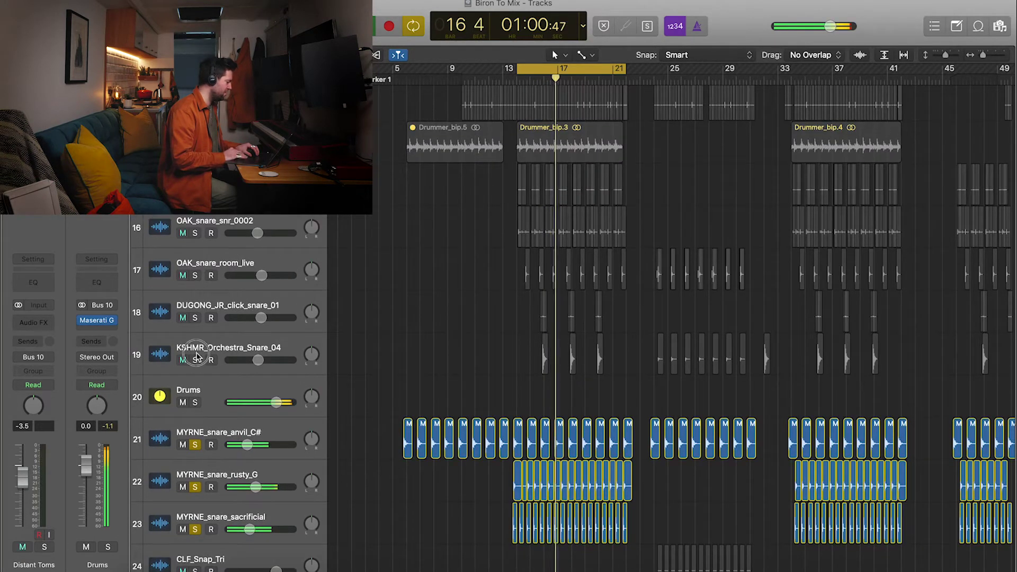
{"action": "left_click_drag", "start_coordinate": [195, 360], "coordinate": [195, 106]}
{"action": "scroll", "coordinate": [195, 106], "scroll_direction": "up", "scroll_amount": 9}
{"action": "scroll", "coordinate": [197, 320], "scroll_direction": "up", "scroll_amount": 5}
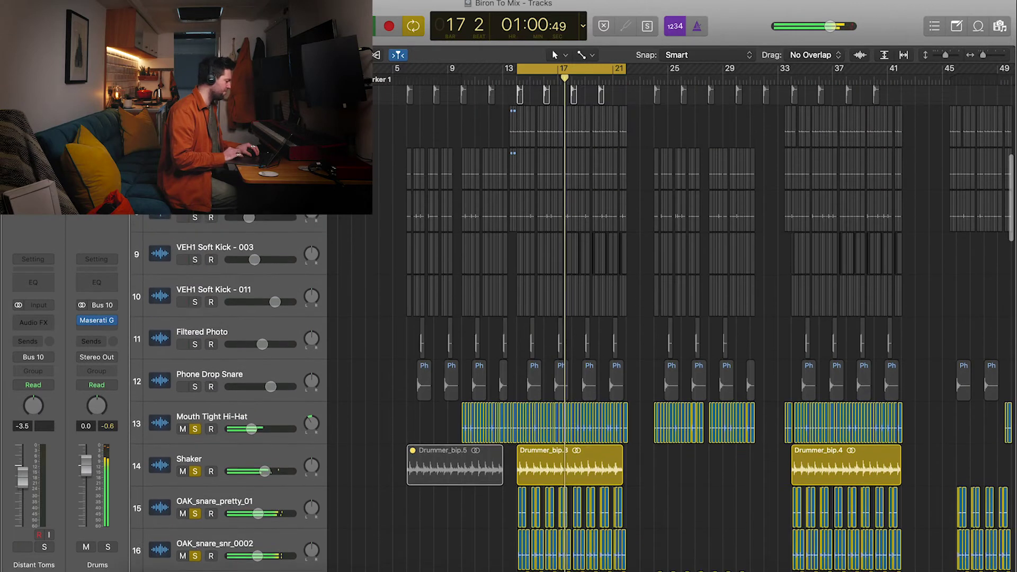
{"action": "left_click_drag", "start_coordinate": [197, 320], "coordinate": [199, 461]}
{"action": "scroll", "coordinate": [200, 469], "scroll_direction": "up", "scroll_amount": 5}
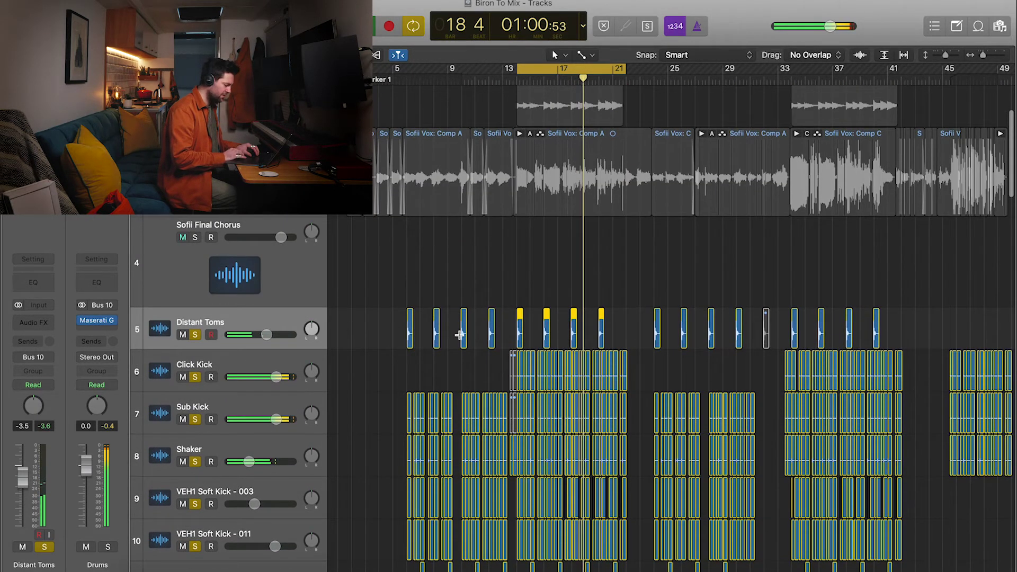
- Clear the solo on all tracks while playback continues
{"action": "scroll", "coordinate": [456, 335], "scroll_direction": "down", "scroll_amount": 15}
{"action": "scroll", "coordinate": [459, 335], "scroll_direction": "down", "scroll_amount": 8}
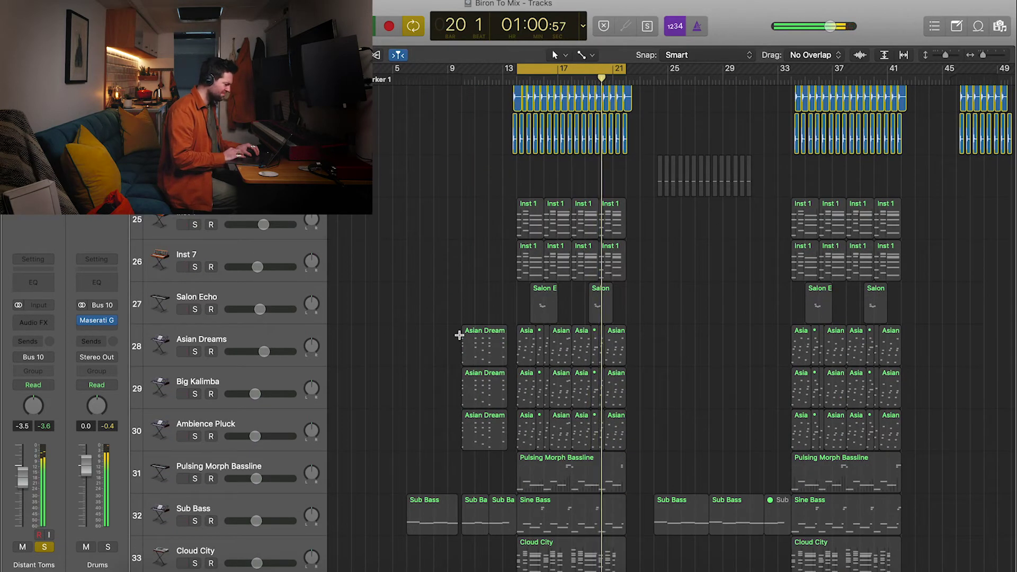
{"action": "key", "text": "ctrl+alt+super+s"}
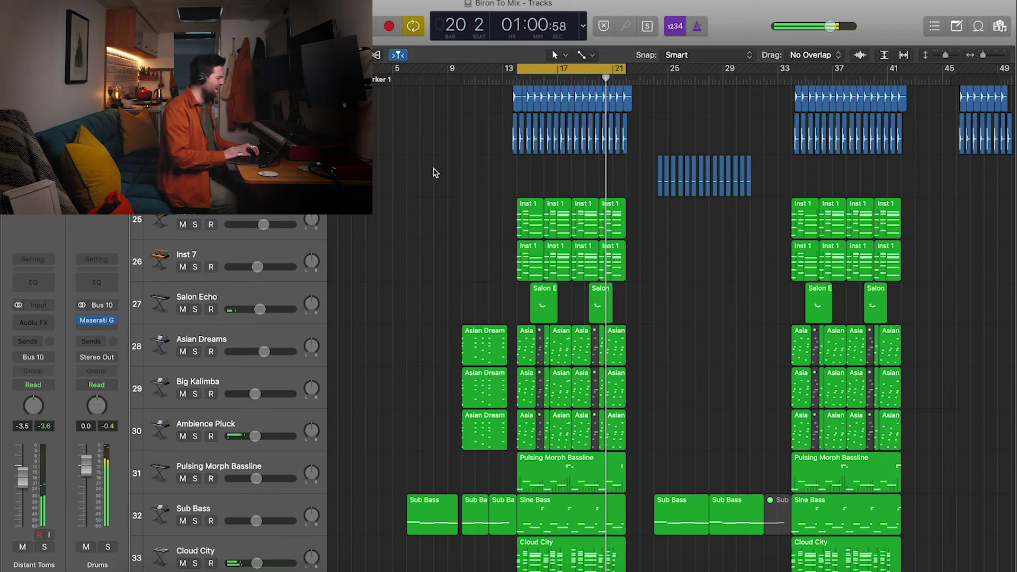
- Solo the Inst 1 track, inspect its Retro Synth and C4 multiband plug-ins, and play the part alone
{"action": "left_click", "coordinate": [196, 230]}
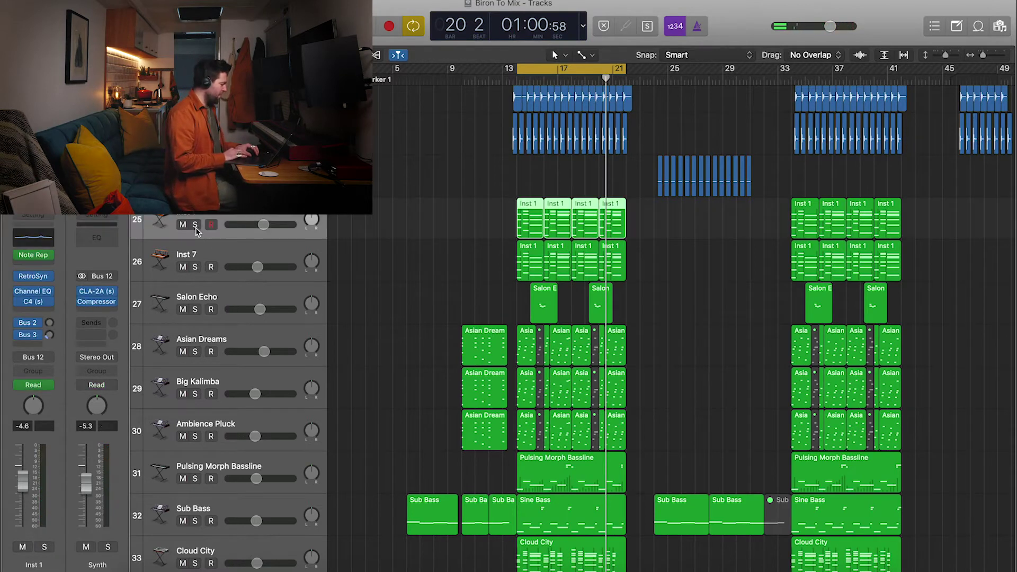
{"action": "left_click", "coordinate": [196, 226]}
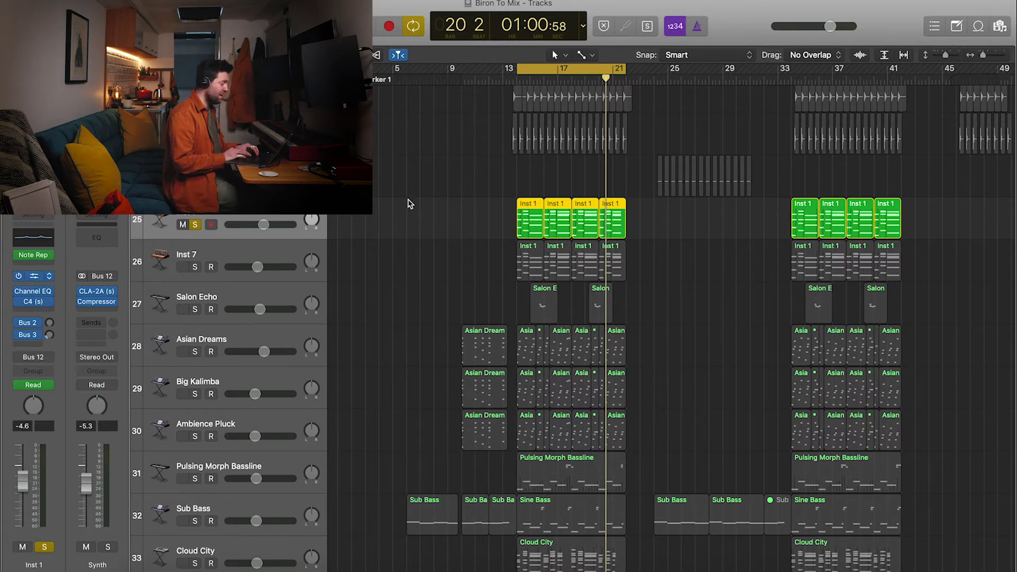
{"action": "key", "text": "v"}
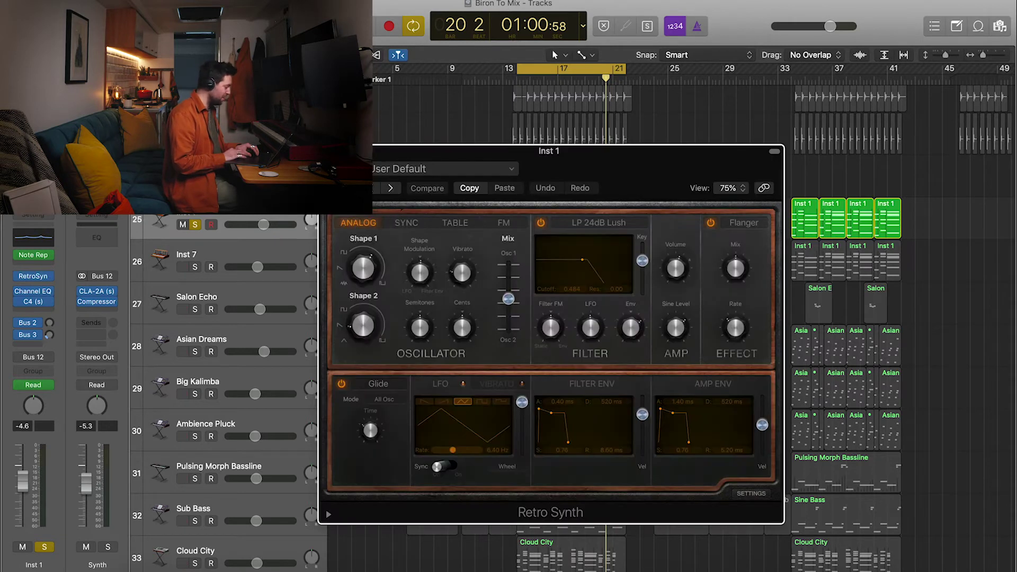
{"action": "key", "text": "v"}
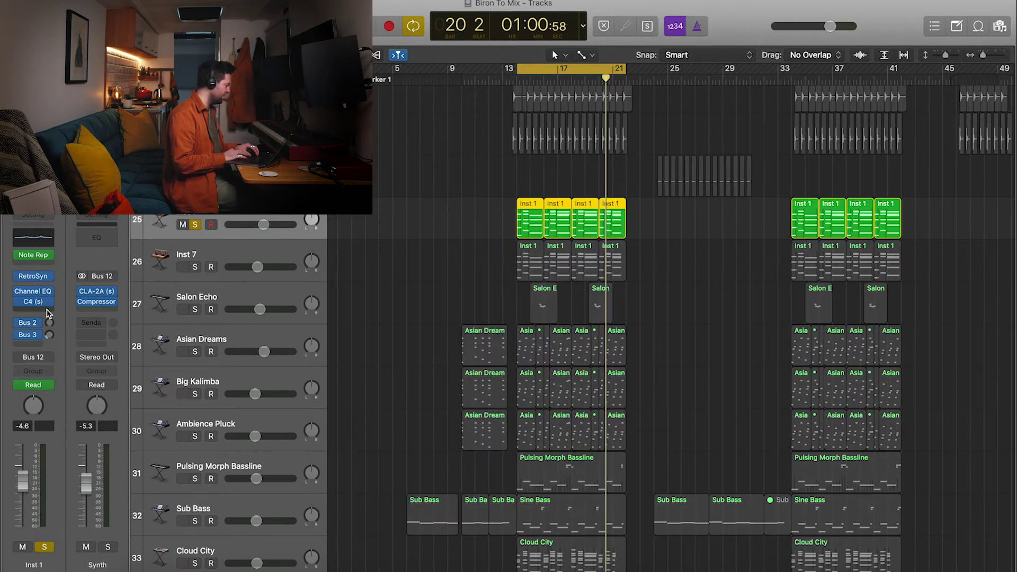
{"action": "left_click", "coordinate": [34, 306]}
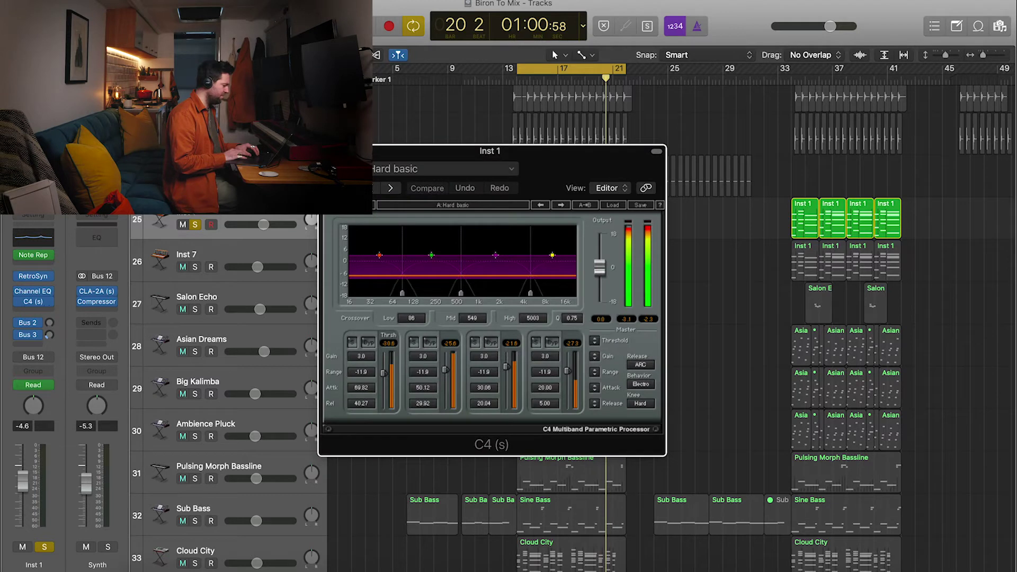
{"action": "key", "text": "v"}
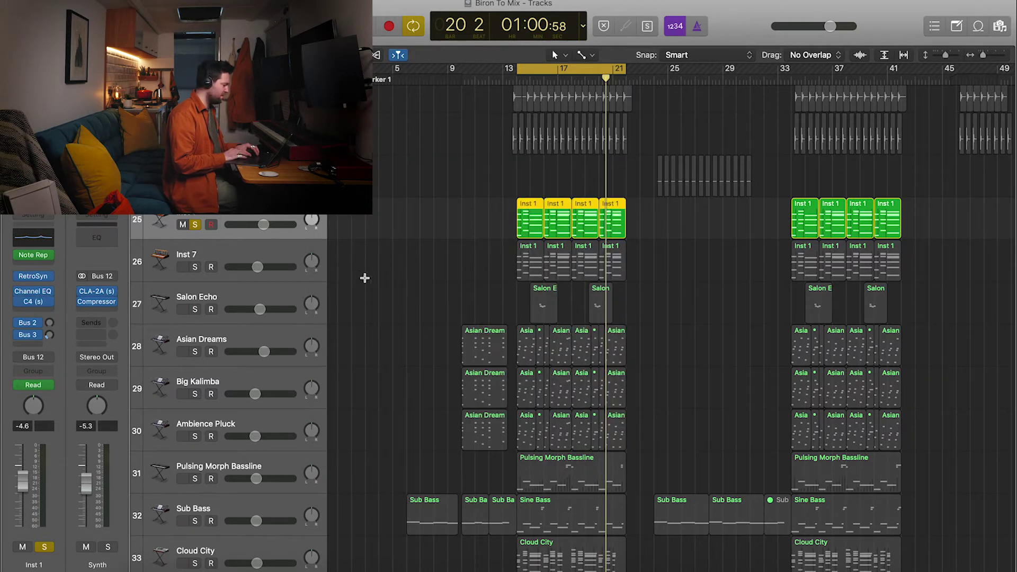
{"action": "key", "text": "space"}
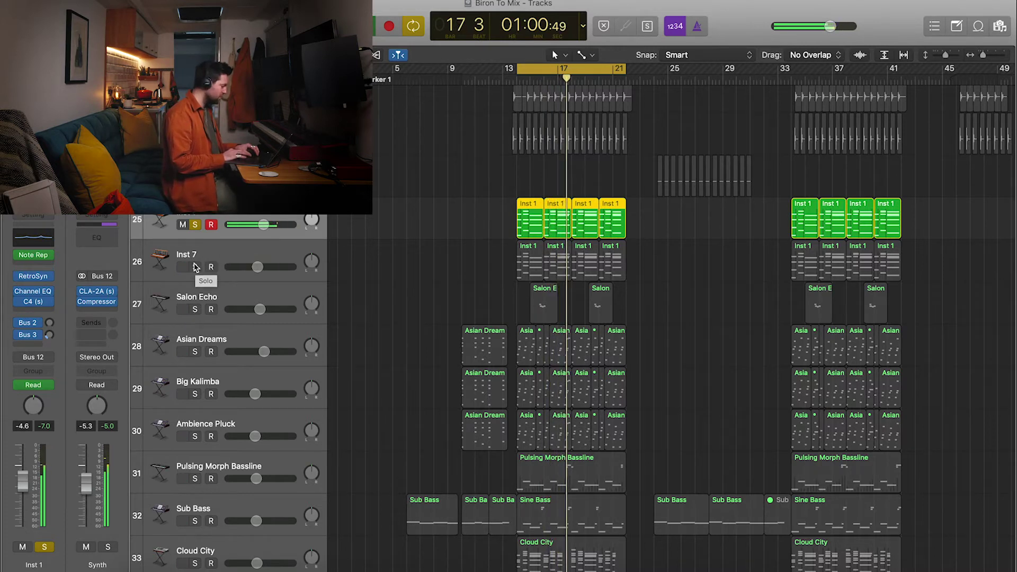
- Audition Inst 7 alone and then together with Inst 1, and clear the solo on both tracks
{"action": "left_click", "coordinate": [195, 225]}
{"action": "left_click", "coordinate": [195, 267]}
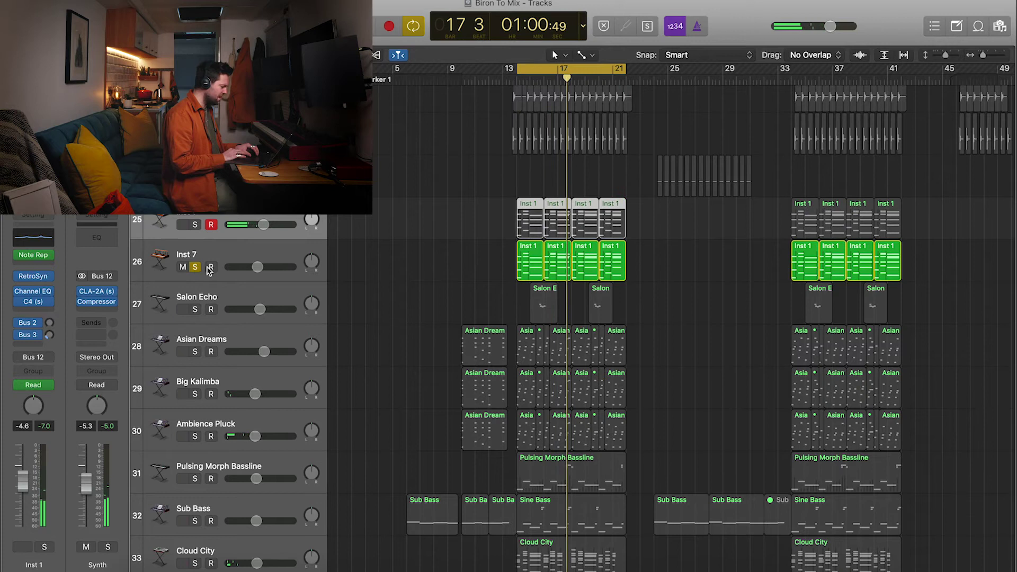
{"action": "key", "text": "space"}
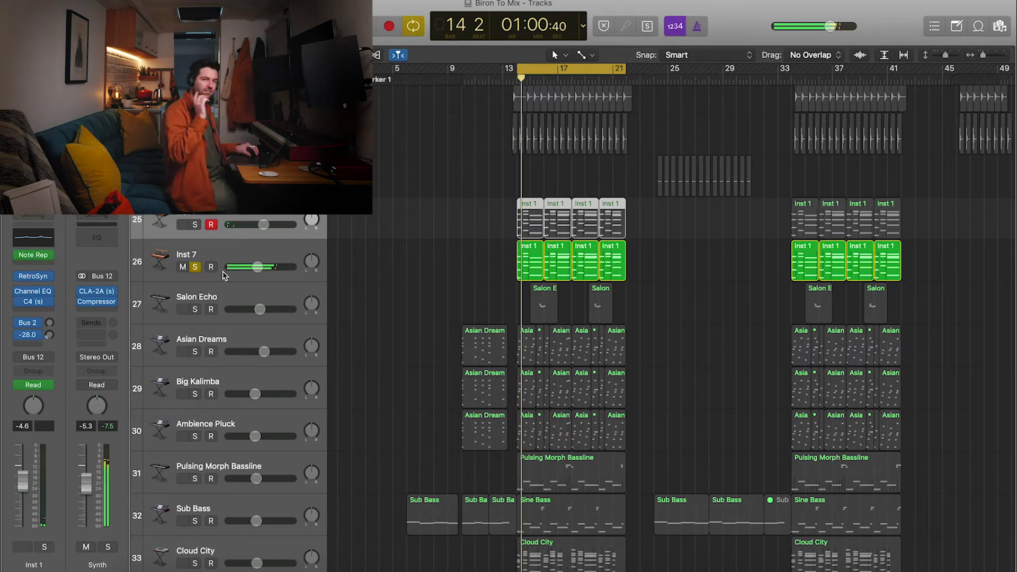
{"action": "key", "text": "s"}
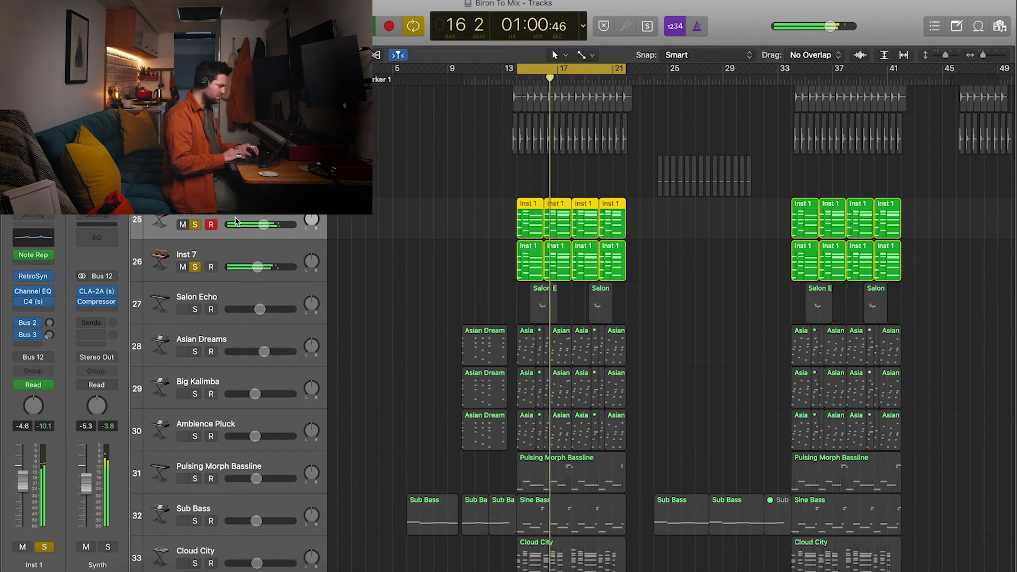
{"action": "left_click", "coordinate": [195, 224]}
{"action": "left_click", "coordinate": [195, 267]}
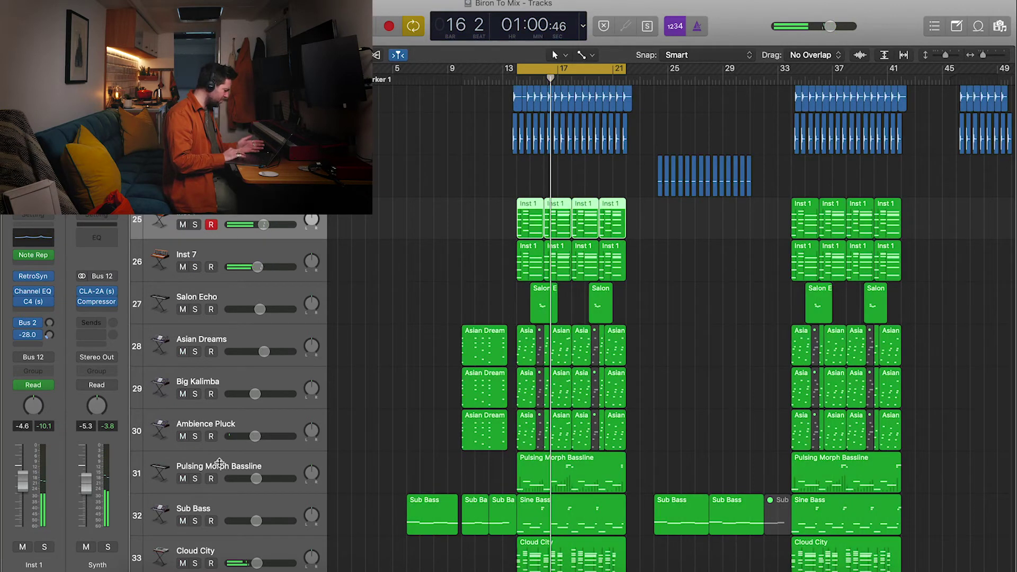
{"action": "left_click", "coordinate": [200, 522]}
{"action": "scroll", "coordinate": [207, 488], "scroll_direction": "down", "scroll_amount": 3}
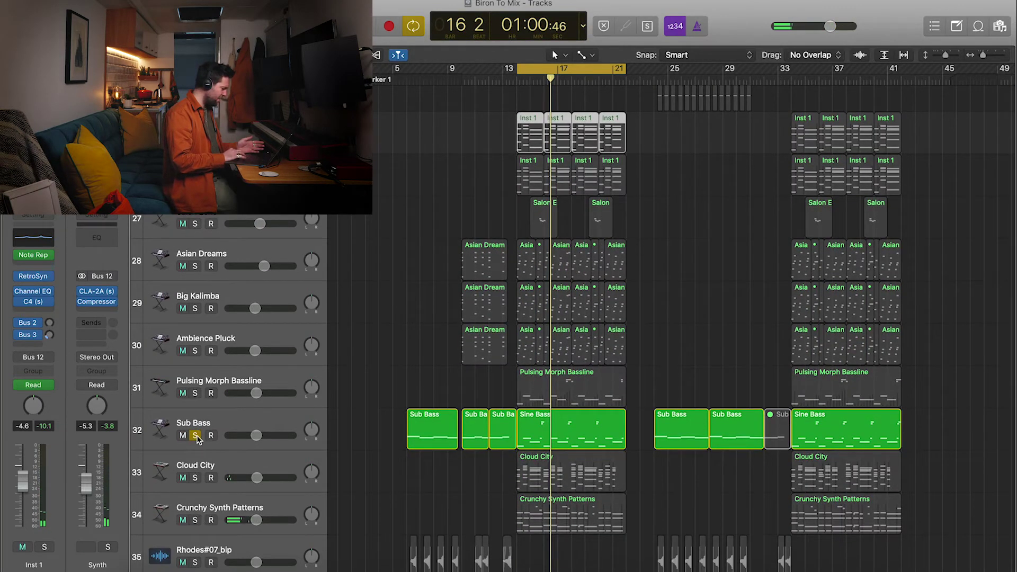
{"action": "left_click", "coordinate": [196, 436]}
- Audition the Pulsing Morph Bassline track in solo, look over the drum tracks, and release its solo
{"action": "left_click", "coordinate": [207, 380]}
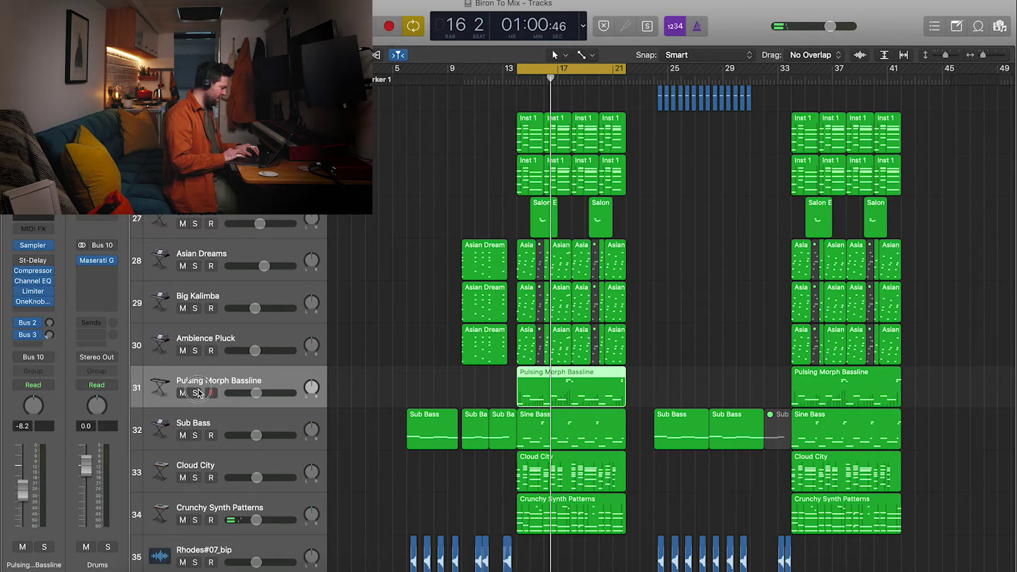
{"action": "left_click", "coordinate": [196, 393]}
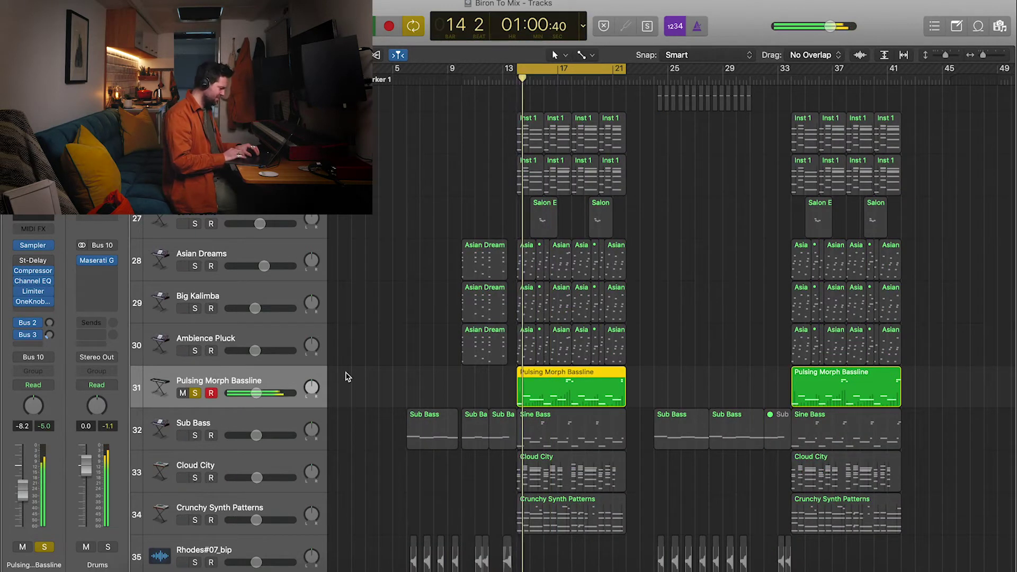
{"action": "scroll", "coordinate": [347, 376], "scroll_direction": "up", "scroll_amount": 5}
{"action": "scroll", "coordinate": [347, 376], "scroll_direction": "up", "scroll_amount": 4}
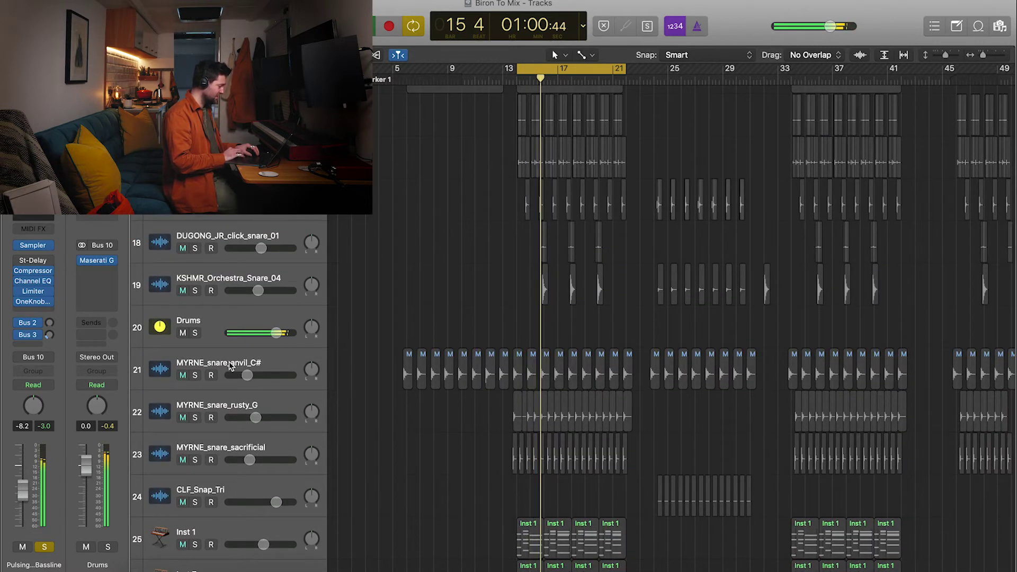
{"action": "scroll", "coordinate": [231, 365], "scroll_direction": "down", "scroll_amount": 8}
{"action": "left_click", "coordinate": [195, 452]}
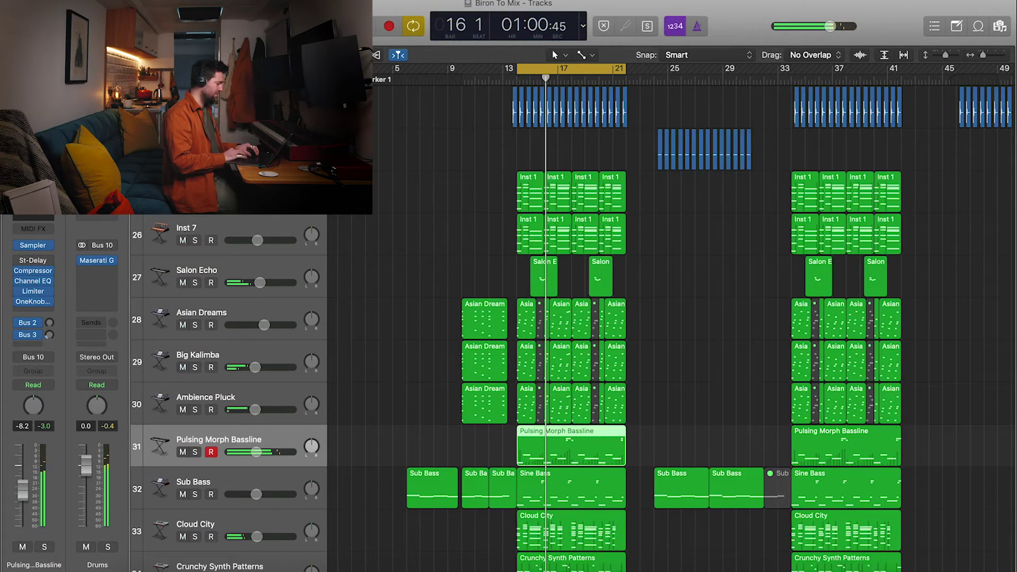
- Solo the Pulsing Morph Bassline again, play it from the start of the cycle range, and clear the solo
{"action": "scroll", "coordinate": [231, 371], "scroll_direction": "down", "scroll_amount": 3}
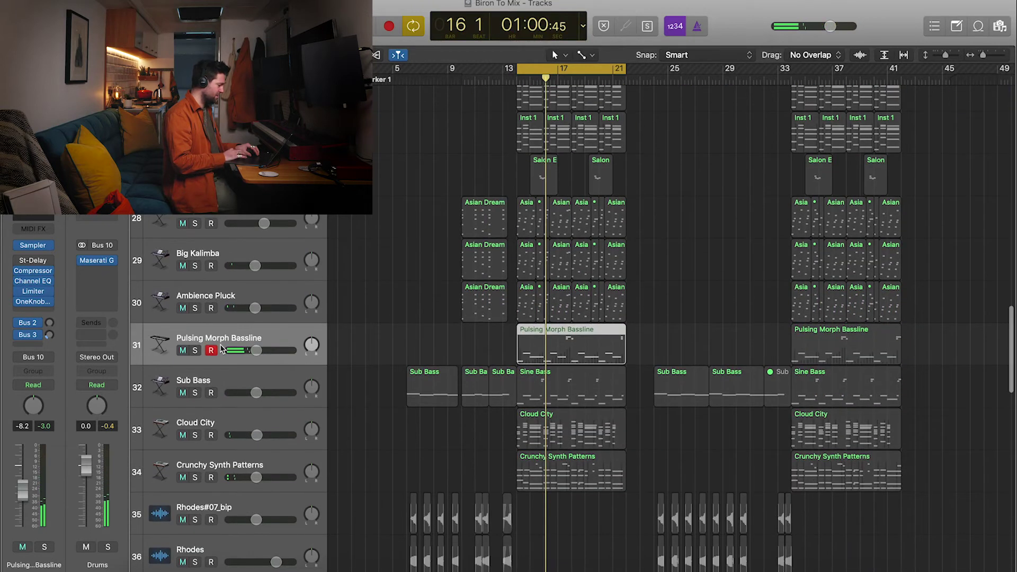
{"action": "left_click", "coordinate": [195, 351]}
{"action": "key", "text": "space"}
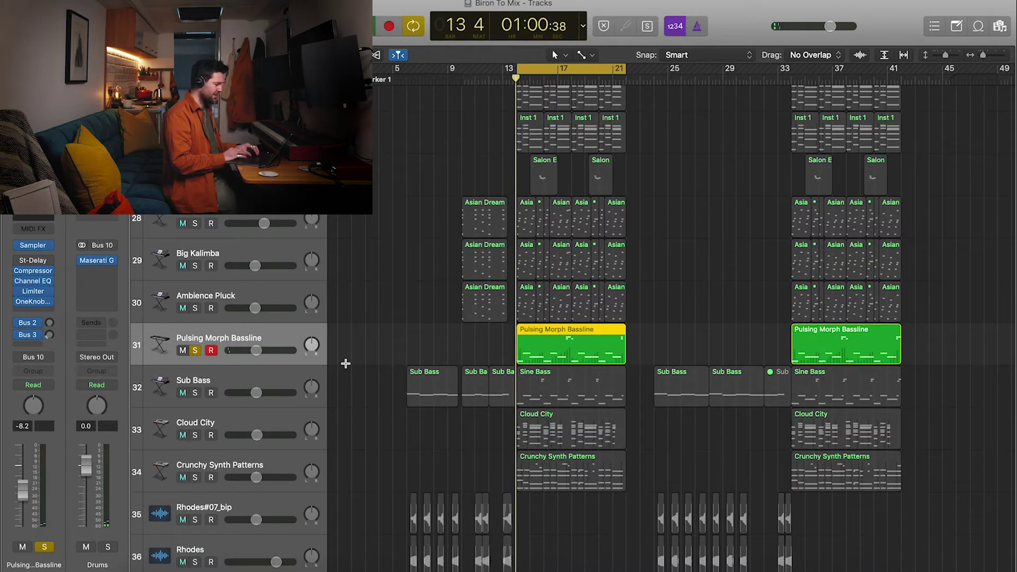
{"action": "scroll", "coordinate": [328, 367], "scroll_direction": "down", "scroll_amount": 1}
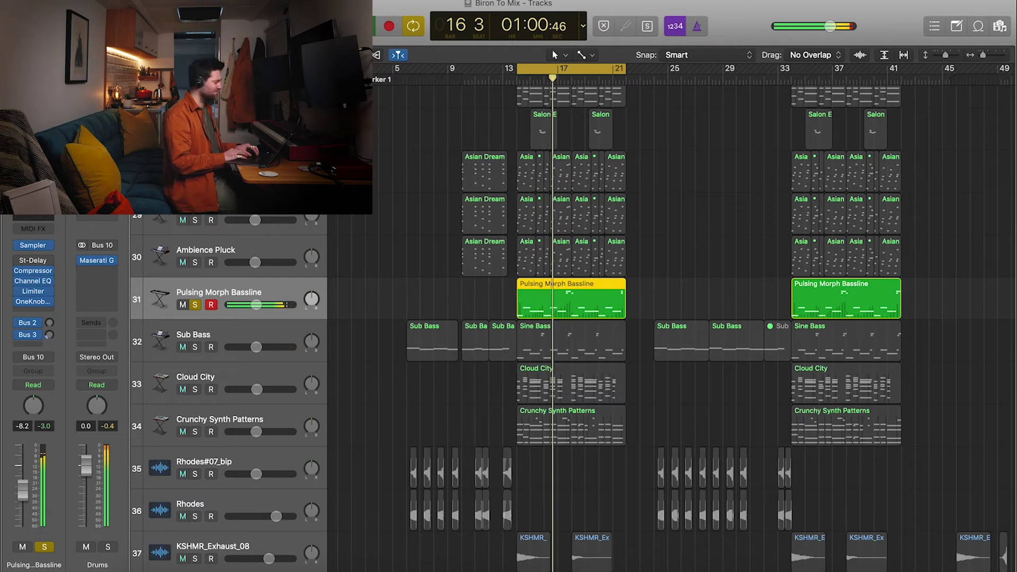
{"action": "key", "text": "s"}
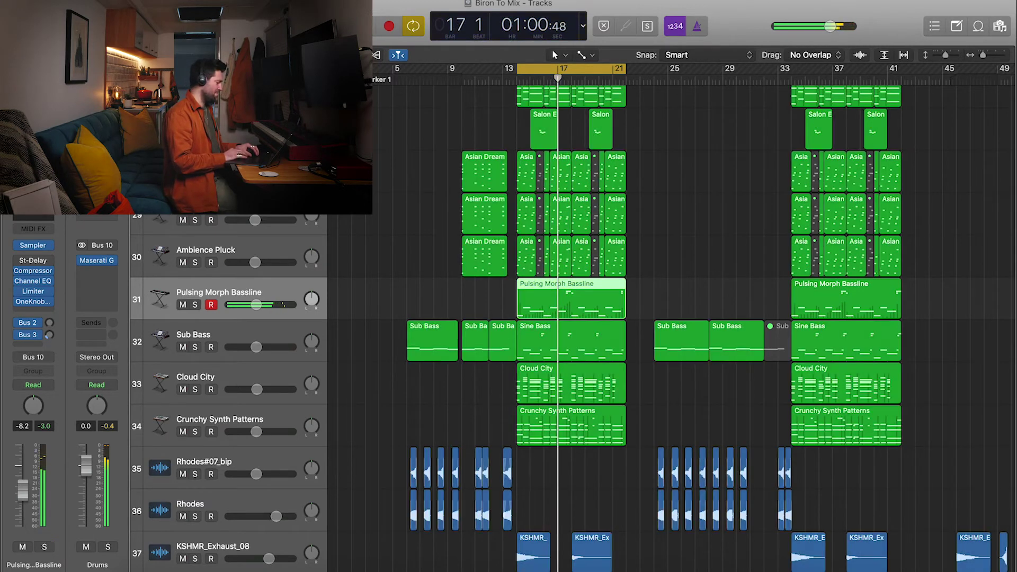
- Play the Sub Bass track in solo and look through the lower effects and backing vocal tracks
{"action": "left_click", "coordinate": [195, 347]}
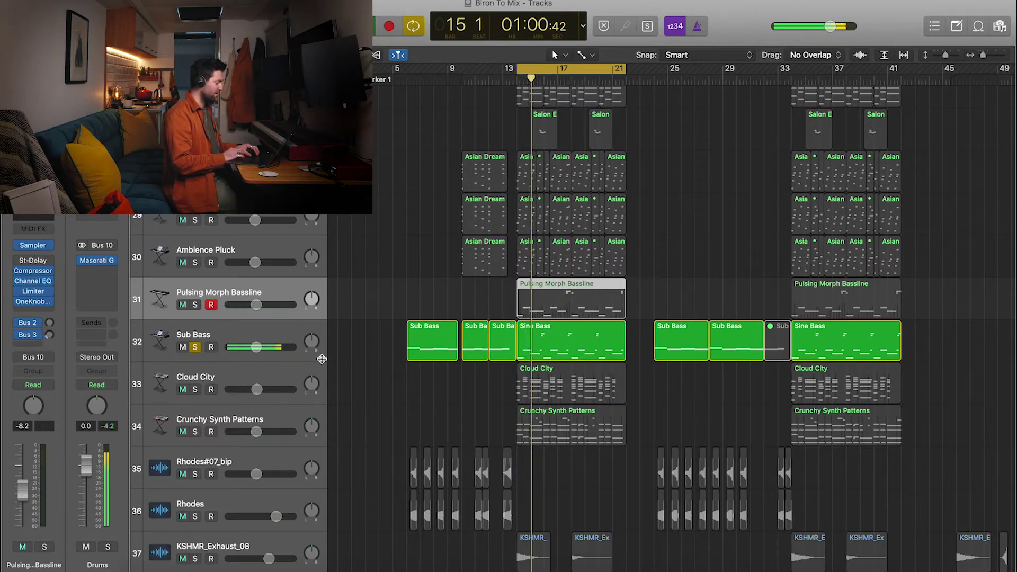
{"action": "scroll", "coordinate": [321, 359], "scroll_direction": "down", "scroll_amount": 5}
{"action": "scroll", "coordinate": [323, 363], "scroll_direction": "down", "scroll_amount": 6}
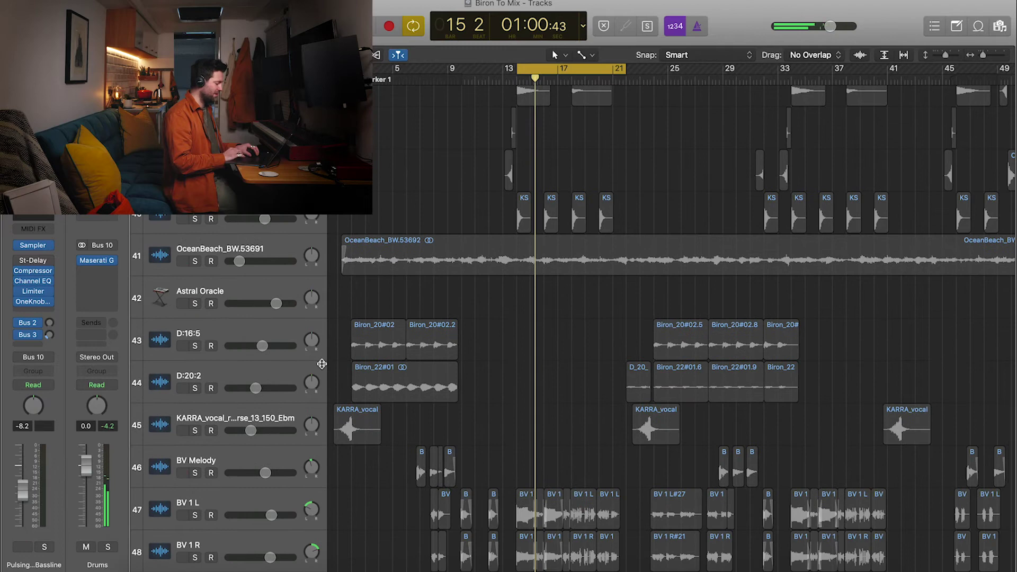
{"action": "scroll", "coordinate": [322, 364], "scroll_direction": "down", "scroll_amount": 8}
{"action": "scroll", "coordinate": [322, 363], "scroll_direction": "up", "scroll_amount": 18}
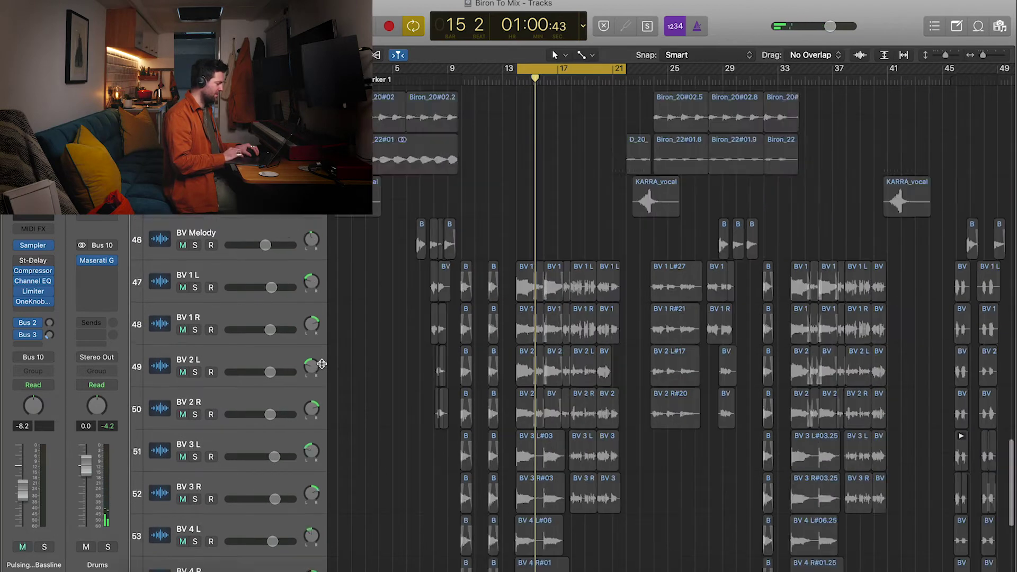
{"action": "scroll", "coordinate": [322, 364], "scroll_direction": "up", "scroll_amount": 12}
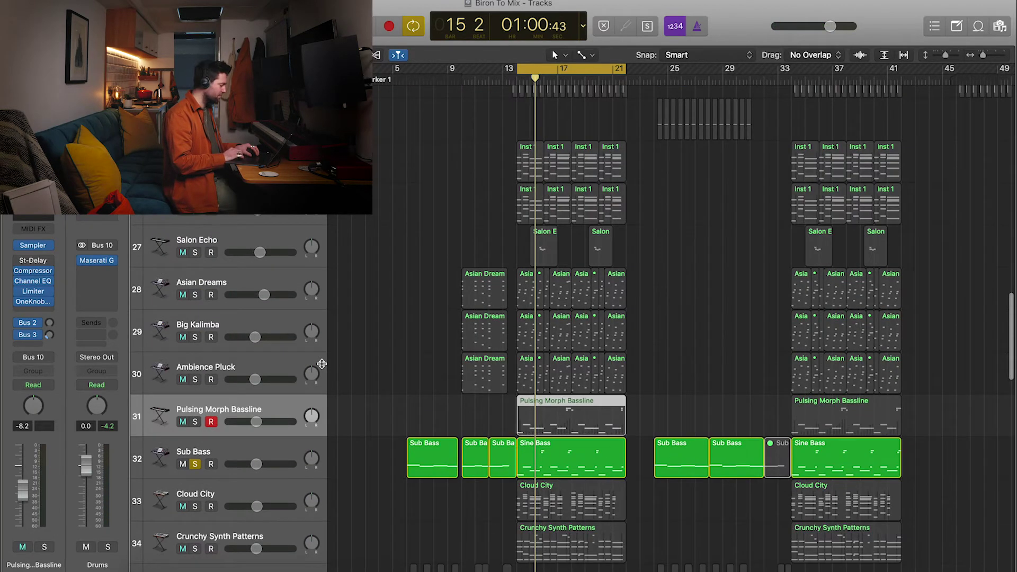
- Add the Pulsing Morph Bassline to the soloed Sub Bass and play both basses together
{"action": "key", "text": "s"}
{"action": "key", "text": "space"}
{"action": "scroll", "coordinate": [382, 344], "scroll_direction": "down", "scroll_amount": 6}
{"action": "scroll", "coordinate": [382, 343], "scroll_direction": "down", "scroll_amount": 7}
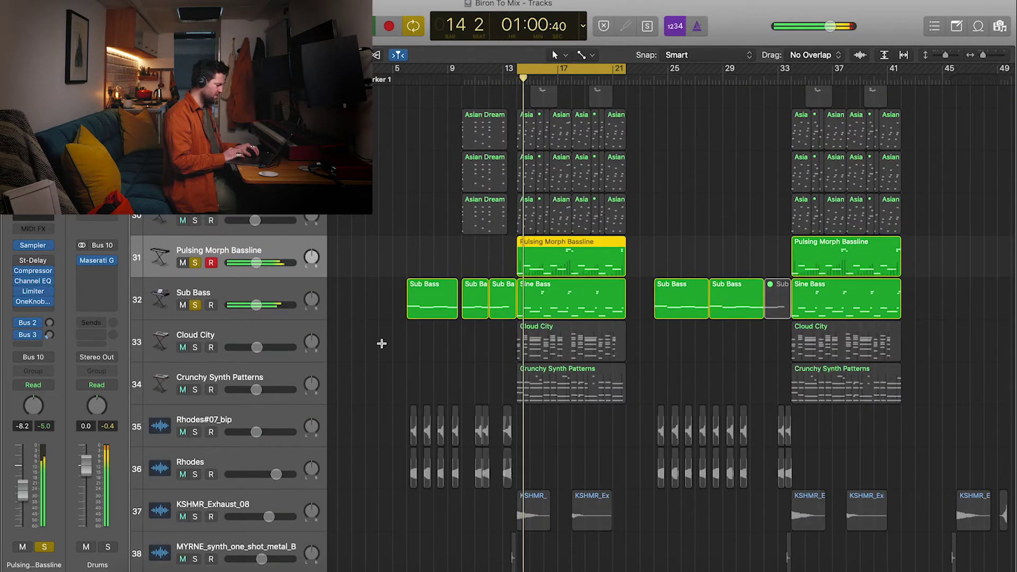
- Lower the Pulsing Morph Bassline volume to -9.2 dB, reduce the Sub Bass volume, and clear both solos
{"action": "left_click", "coordinate": [257, 263]}
{"action": "left_click_drag", "start_coordinate": [257, 263], "coordinate": [249, 263]}
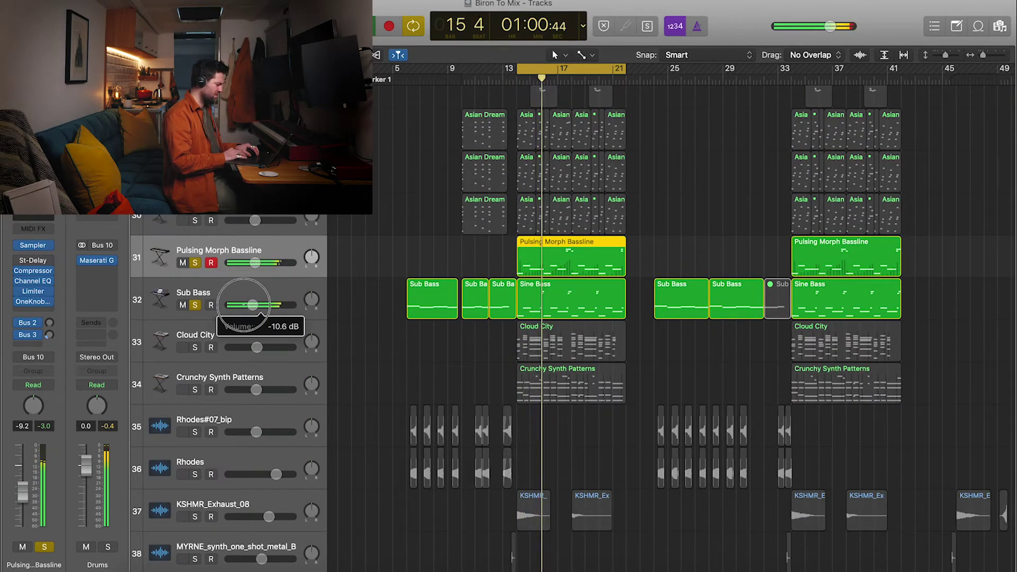
{"action": "left_click", "coordinate": [253, 270]}
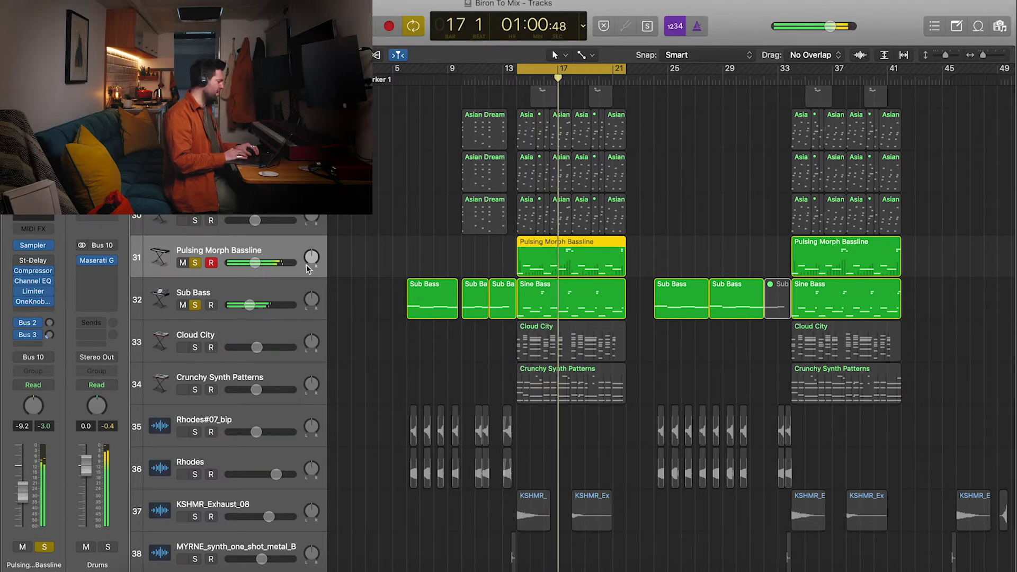
{"action": "scroll", "coordinate": [211, 318], "scroll_direction": "down", "scroll_amount": 2}
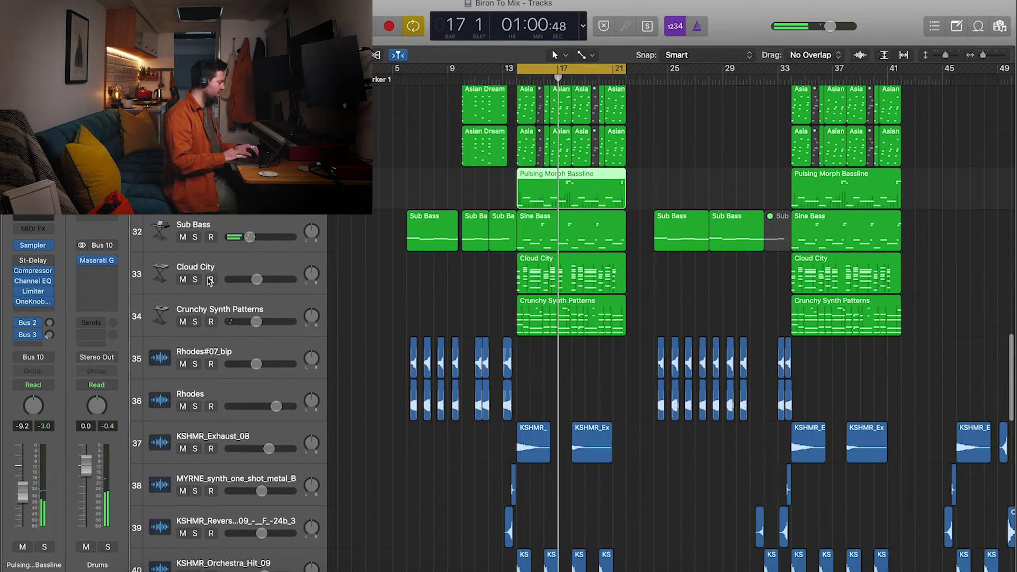
{"action": "left_click", "coordinate": [196, 347], "text": "alt"}
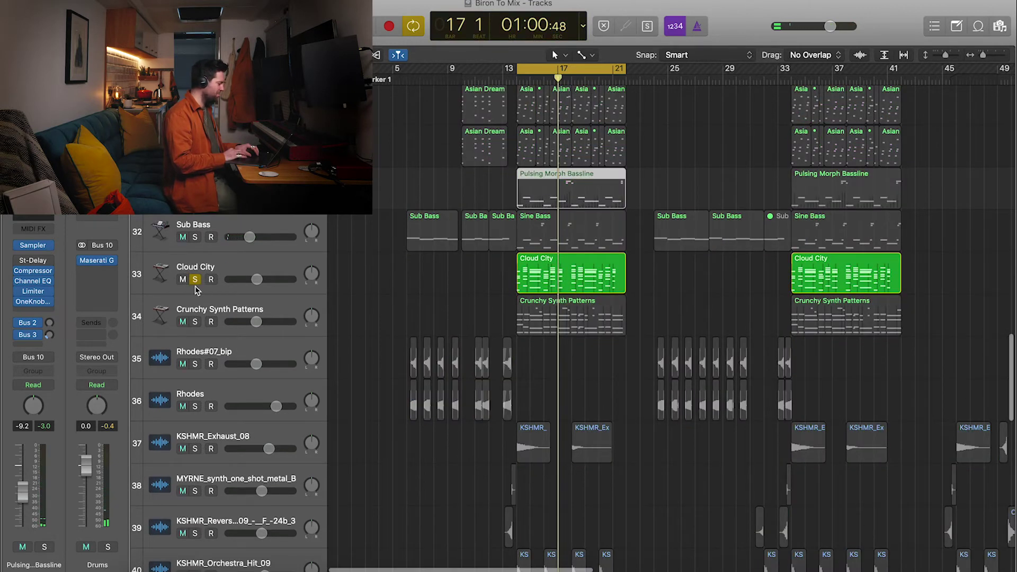
{"action": "left_click", "coordinate": [195, 282]}
{"action": "scroll", "coordinate": [330, 321], "scroll_direction": "down", "scroll_amount": 10}
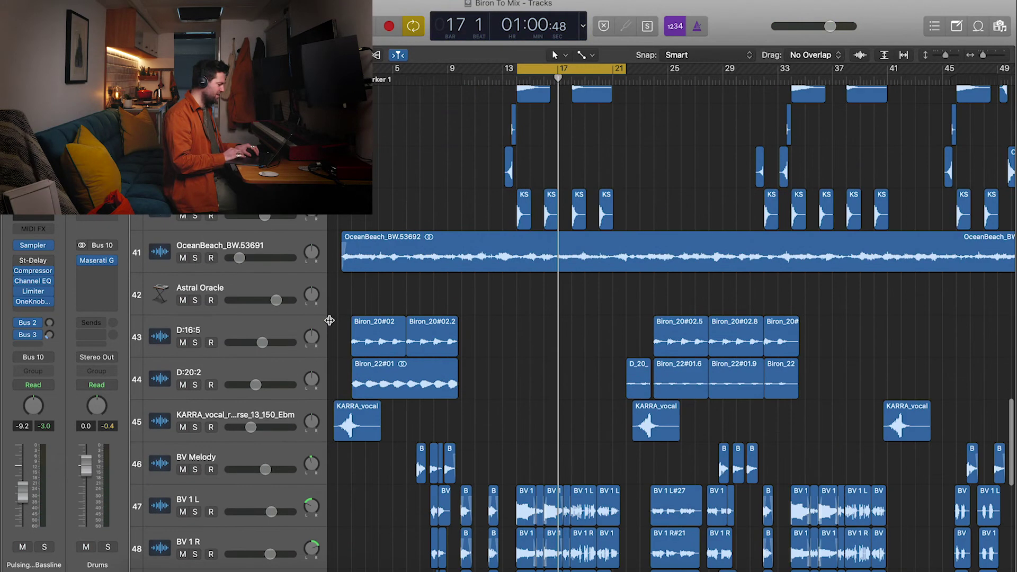
- Solo the Inst 1 and Inst 7 tracks and play them together from the start of the cycle range
{"action": "scroll", "coordinate": [329, 320], "scroll_direction": "up", "scroll_amount": 15}
{"action": "scroll", "coordinate": [330, 321], "scroll_direction": "up", "scroll_amount": 2}
{"action": "scroll", "coordinate": [330, 320], "scroll_direction": "down", "scroll_amount": 7}
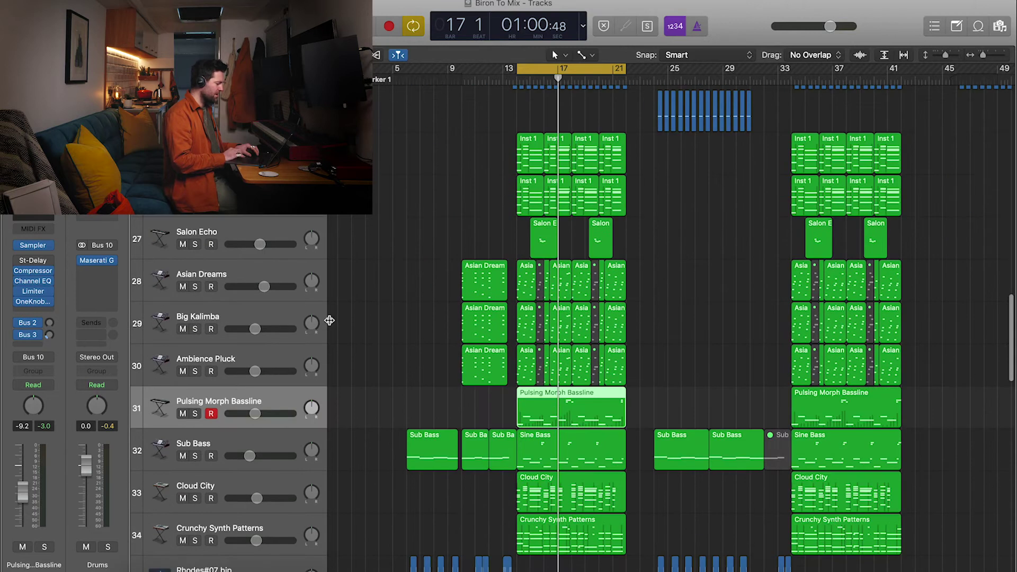
{"action": "scroll", "coordinate": [330, 320], "scroll_direction": "up", "scroll_amount": 2}
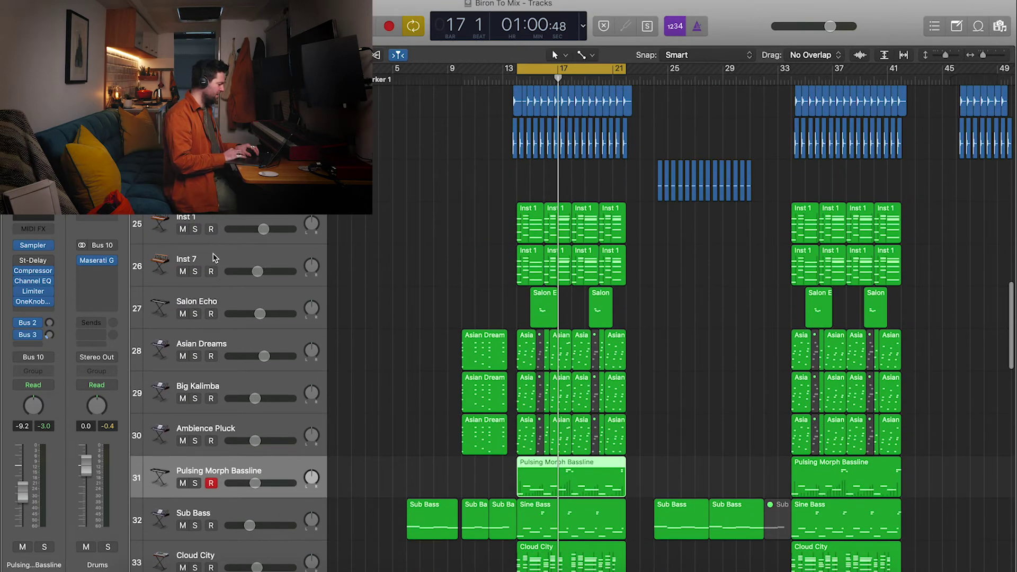
{"action": "left_click", "coordinate": [216, 218]}
{"action": "left_click", "coordinate": [195, 229]}
{"action": "left_click", "coordinate": [196, 272]}
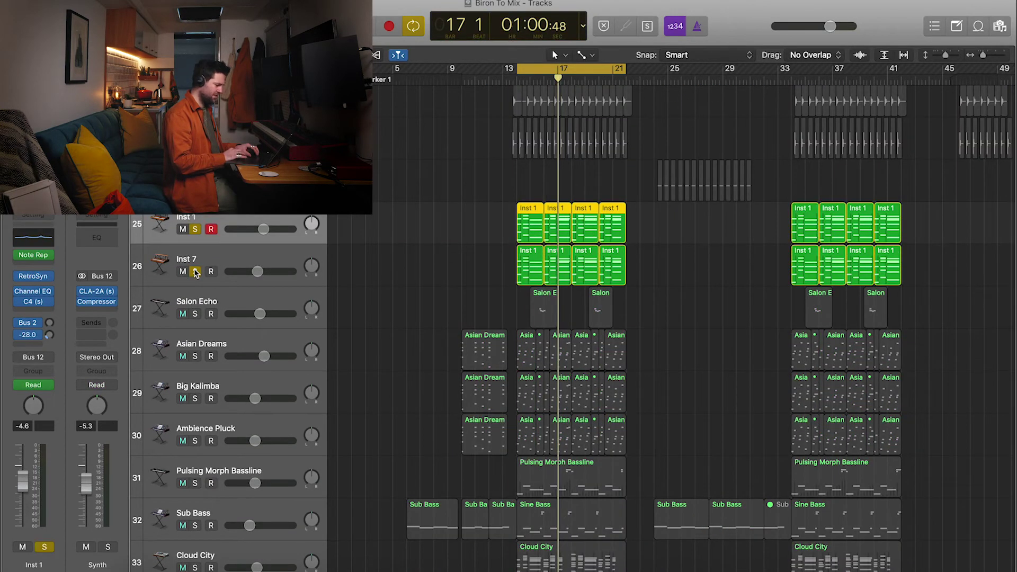
{"action": "key", "text": "space"}
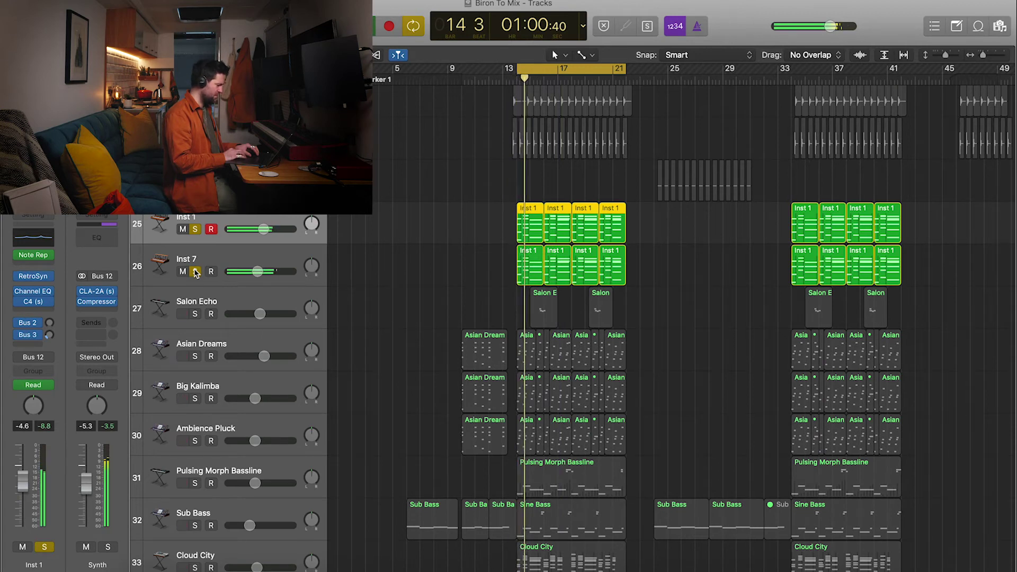
- Add the drum tracks, Pulsing Morph Bassline and Sub Bass to the soloed synths, play them together, and clear all solos
{"action": "scroll", "coordinate": [195, 272], "scroll_direction": "up", "scroll_amount": 15}
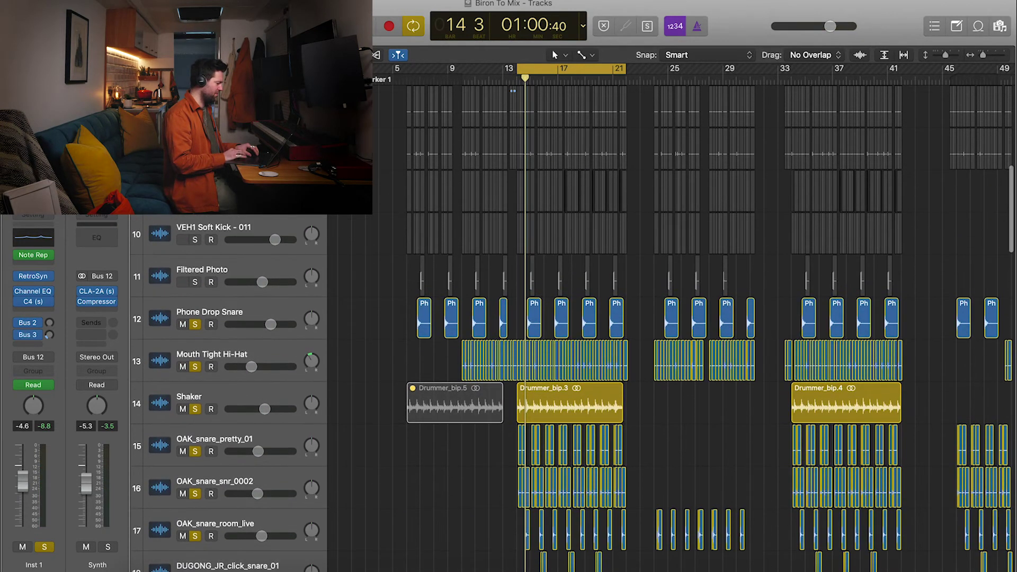
{"action": "scroll", "coordinate": [196, 256], "scroll_direction": "down", "scroll_amount": 16}
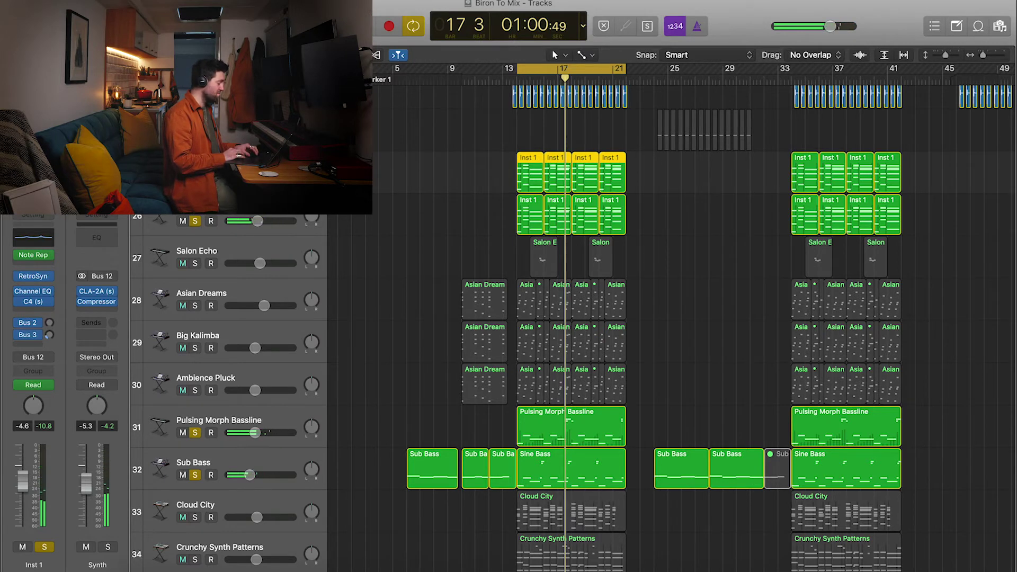
{"action": "key", "text": "ctrl+alt+super+s"}
- Solo Salon Echo, play both of its regions within the cycle range, and clear the solo
{"action": "left_click", "coordinate": [195, 263]}
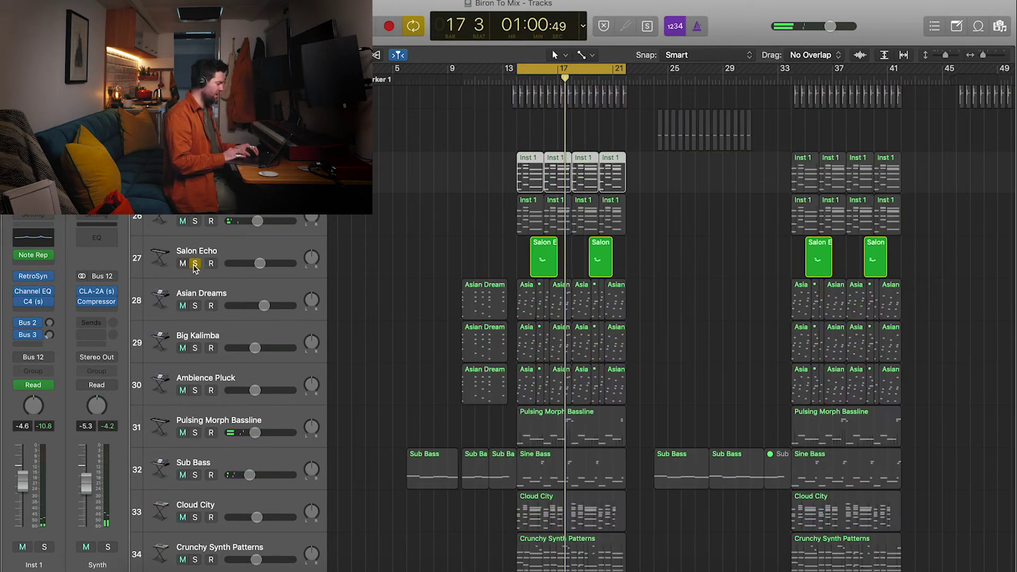
{"action": "key", "text": "comma"}
{"action": "key", "text": "comma"}
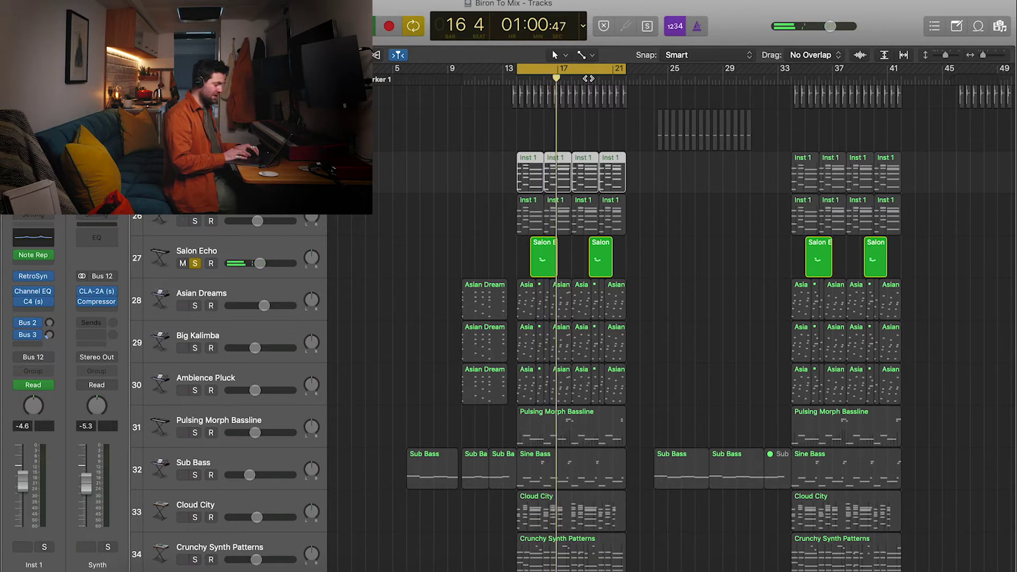
{"action": "key", "text": "period"}
{"action": "key", "text": "period"}
{"action": "key", "text": "period"}
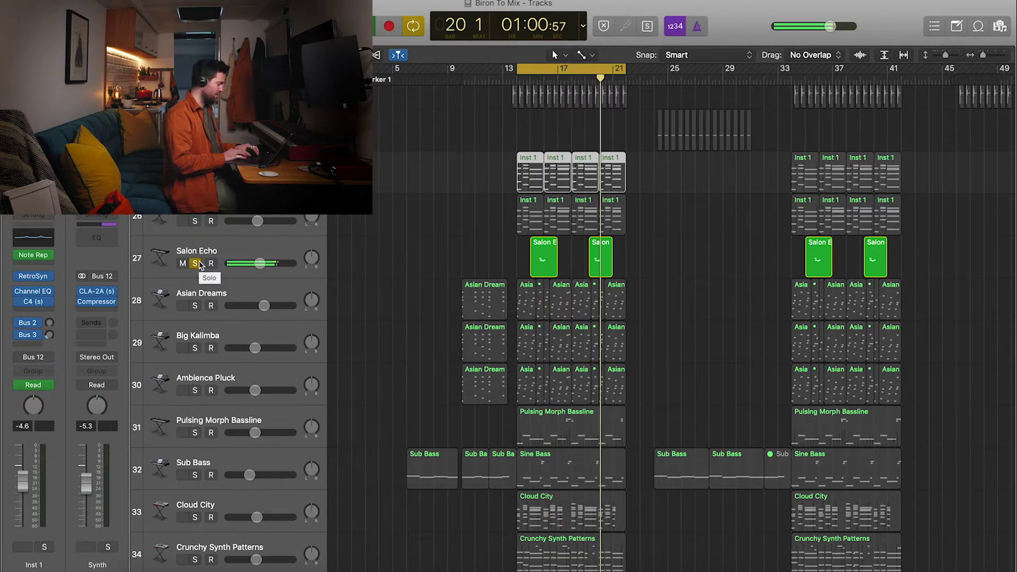
{"action": "left_click", "coordinate": [196, 263]}
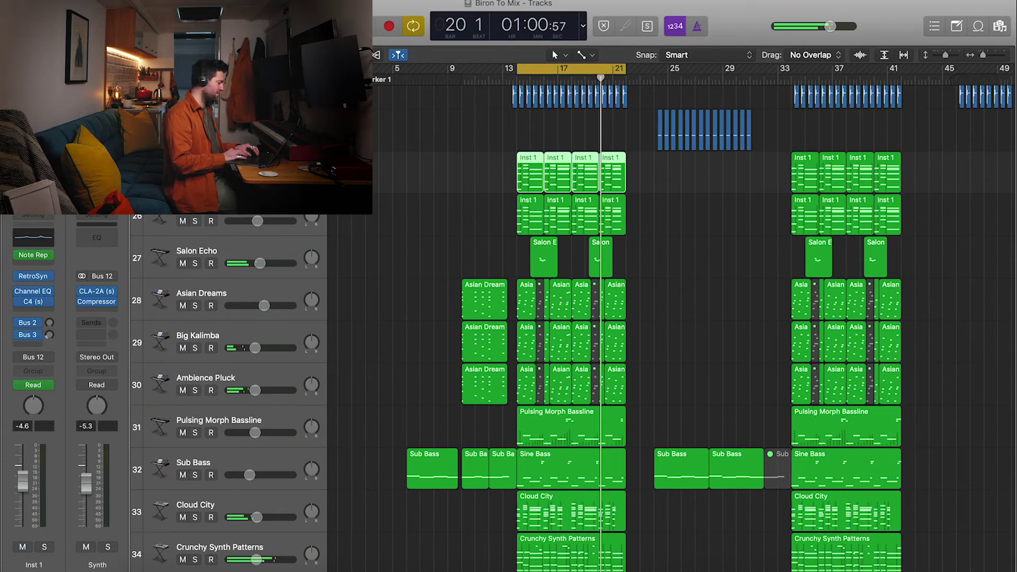
- Restore the drum, bass and synth solos, add Salon Echo, and play them from the start of the cycle range
{"action": "key", "text": "s"}
{"action": "left_click", "coordinate": [195, 263]}
{"action": "left_click", "coordinate": [518, 78]}
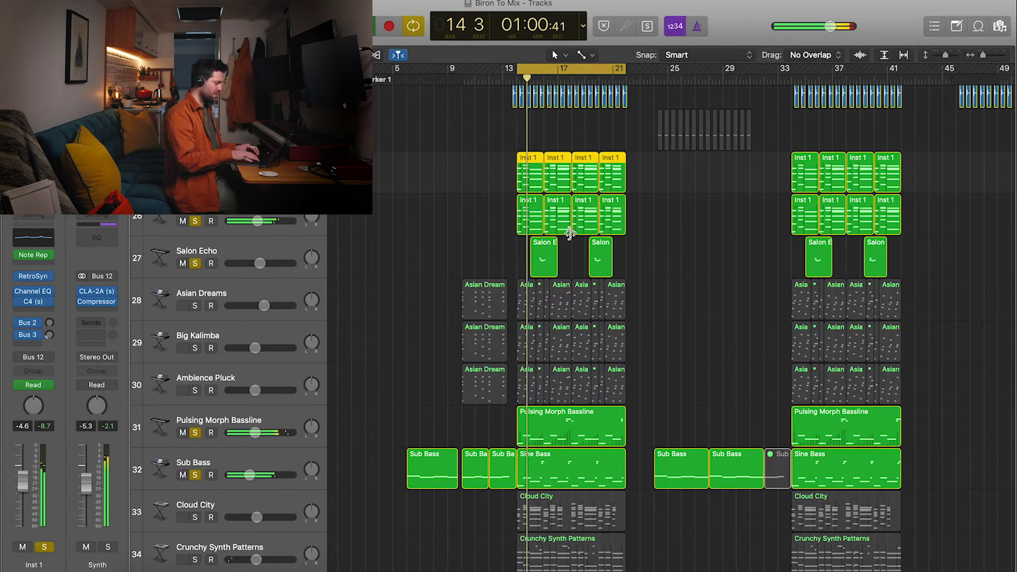
{"action": "key", "text": "super+Right"}
{"action": "key", "text": "super+Right"}
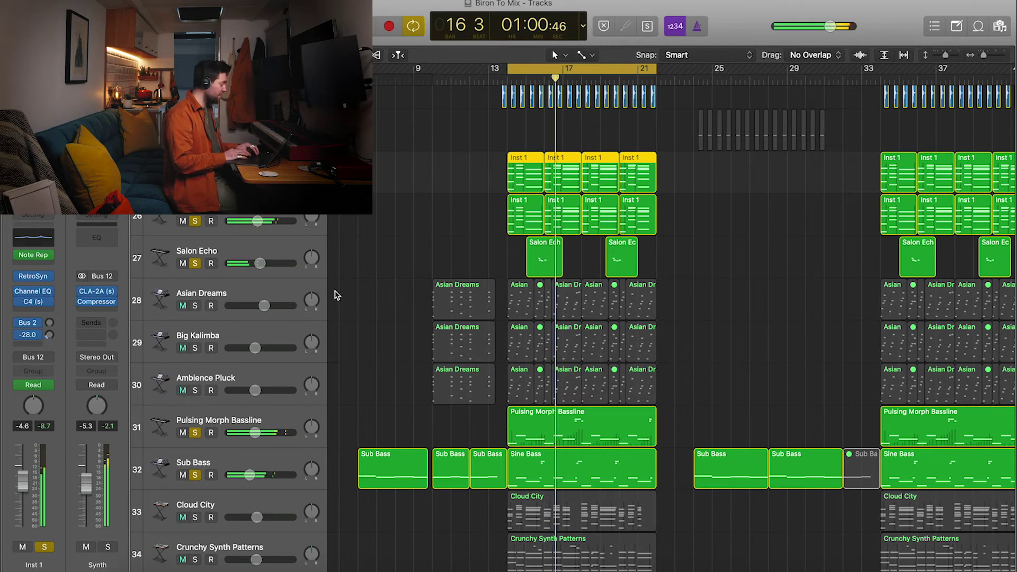
- Solo only the Asian Dreams track, play it from the start of the cycle range, and clear its solo
{"action": "scroll", "coordinate": [334, 296], "scroll_direction": "down", "scroll_amount": 1}
{"action": "left_click", "coordinate": [277, 270]}
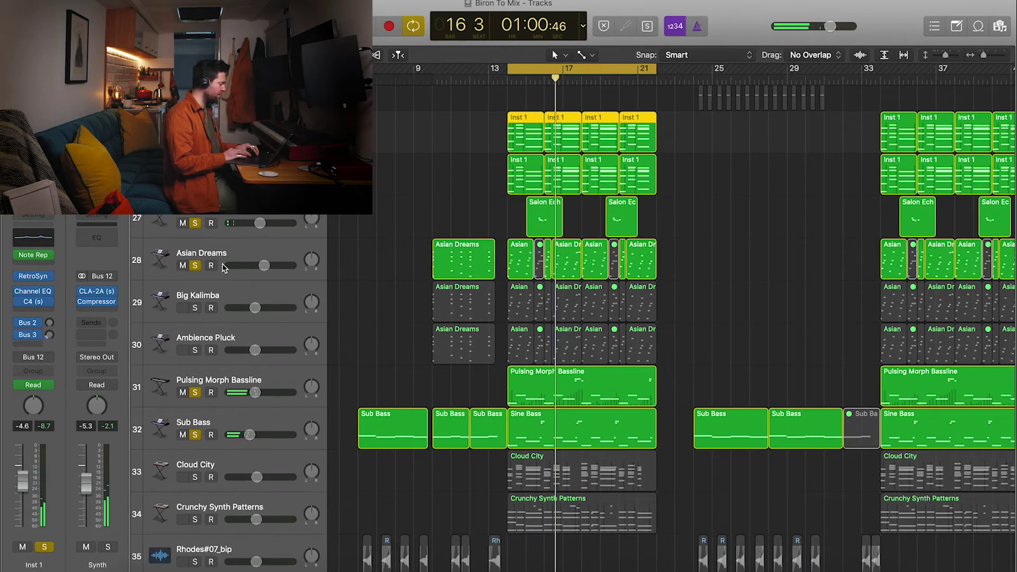
{"action": "left_click", "coordinate": [195, 267], "text": "alt"}
{"action": "left_click", "coordinate": [261, 252]}
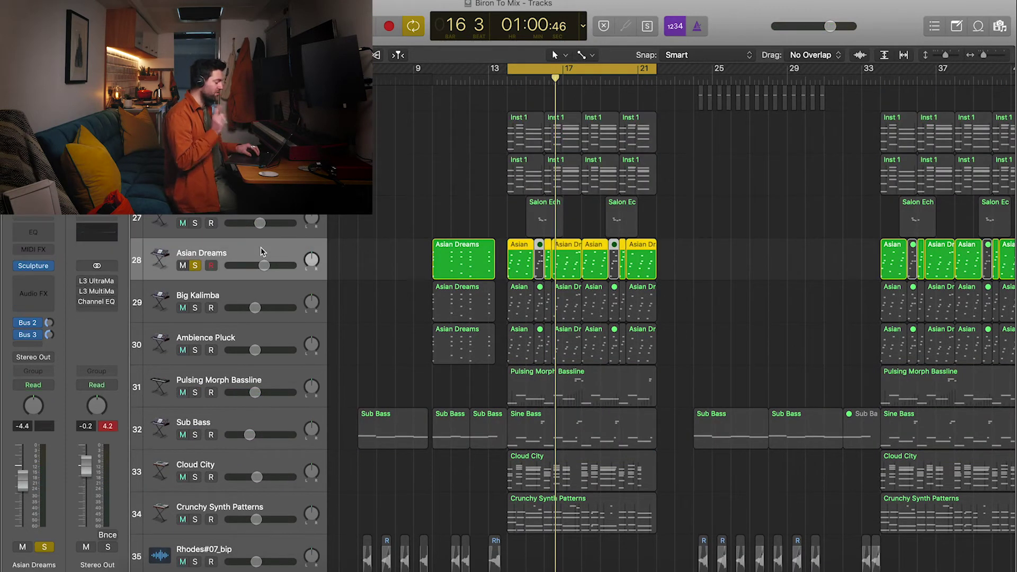
{"action": "key", "text": "space"}
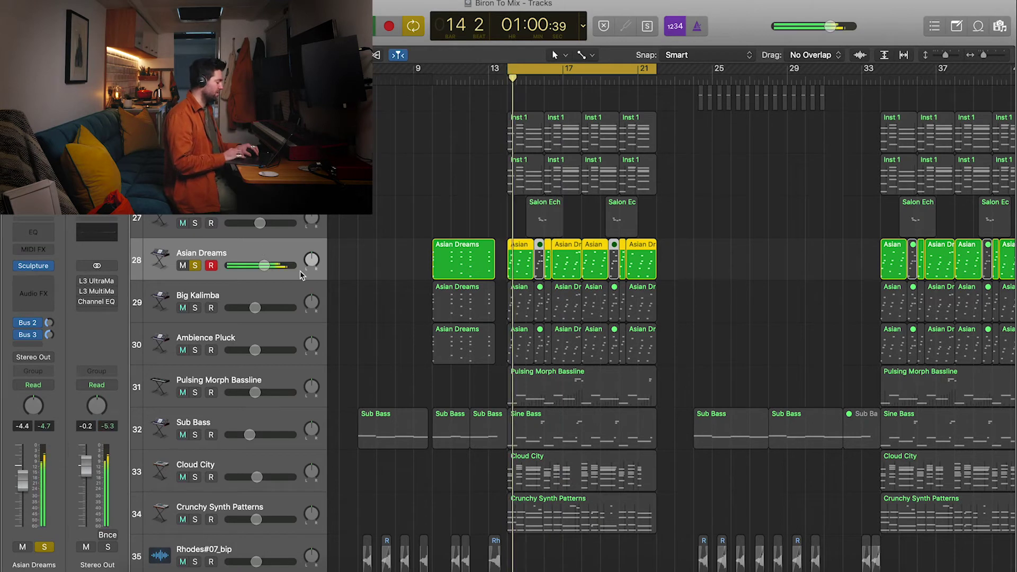
{"action": "scroll", "coordinate": [318, 271], "scroll_direction": "down", "scroll_amount": 1}
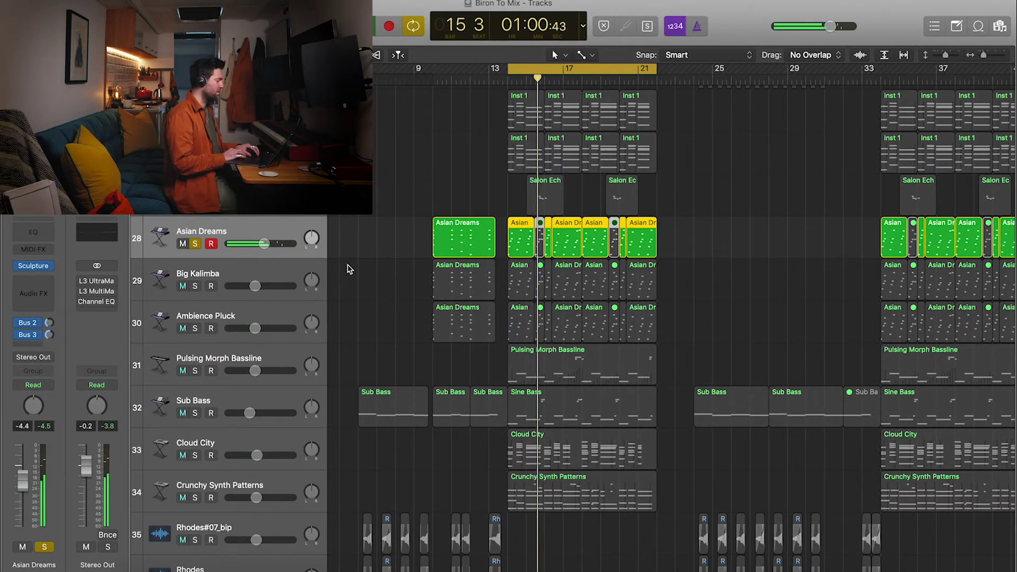
{"action": "left_click", "coordinate": [197, 245]}
- Play the Big Kalimba track in solo and clear its solo
{"action": "left_click", "coordinate": [195, 287]}
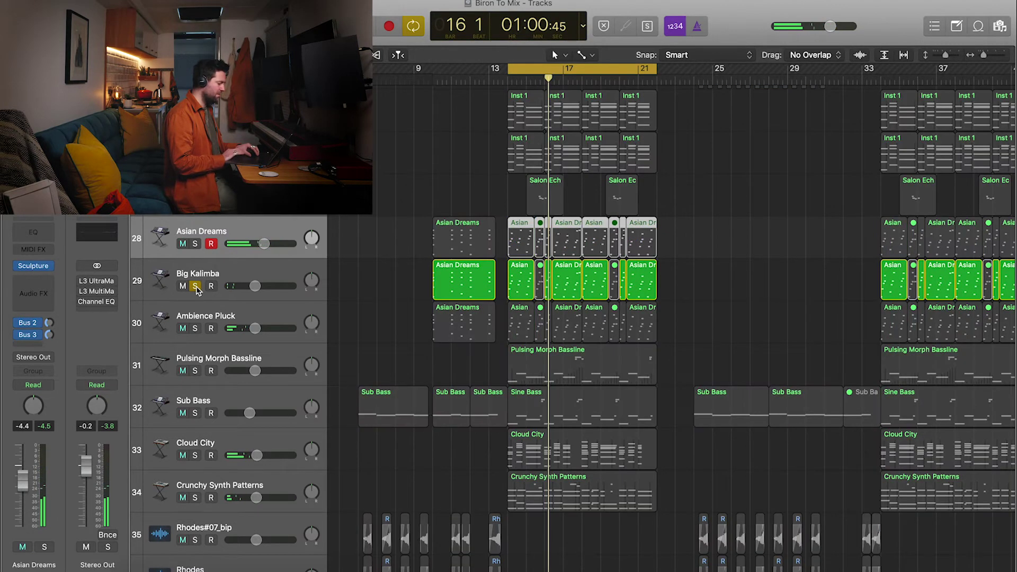
{"action": "left_click", "coordinate": [233, 274]}
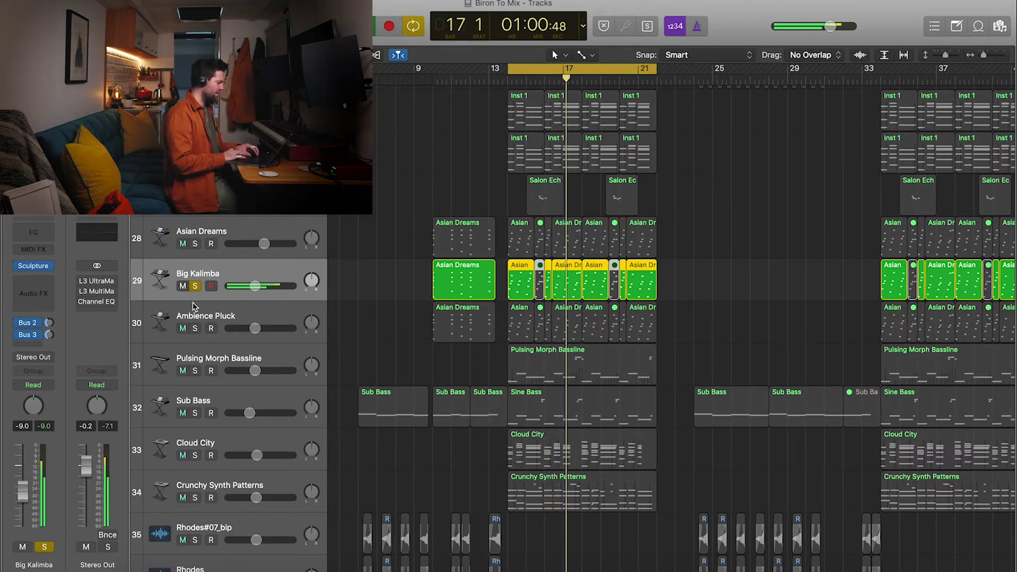
{"action": "left_click", "coordinate": [195, 286]}
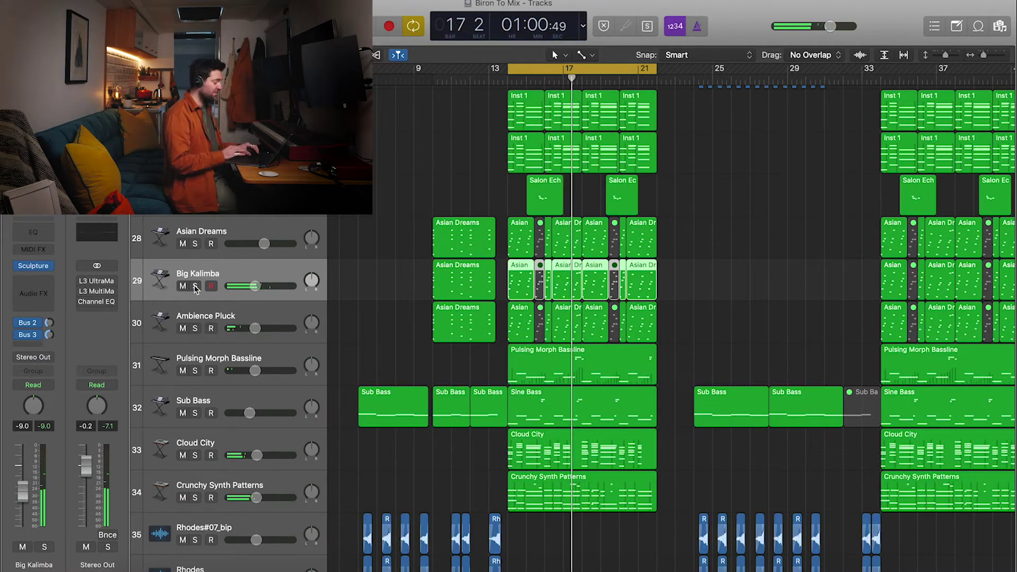
- Play Ambience Pluck in solo, and add Asian Dreams and Big Kalimba to hear the three layers together
{"action": "left_click", "coordinate": [195, 328]}
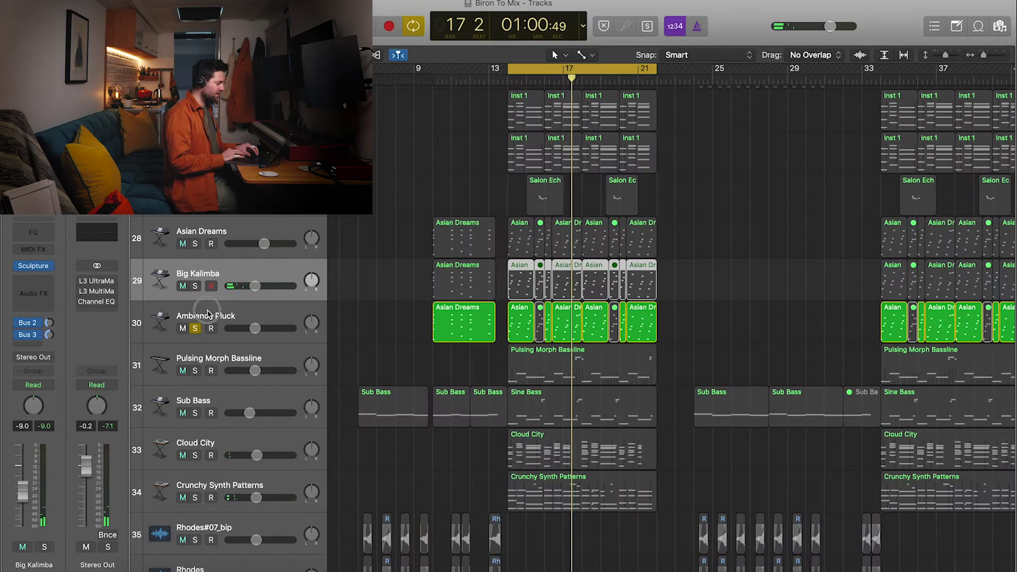
{"action": "left_click", "coordinate": [207, 314]}
{"action": "key", "text": "space"}
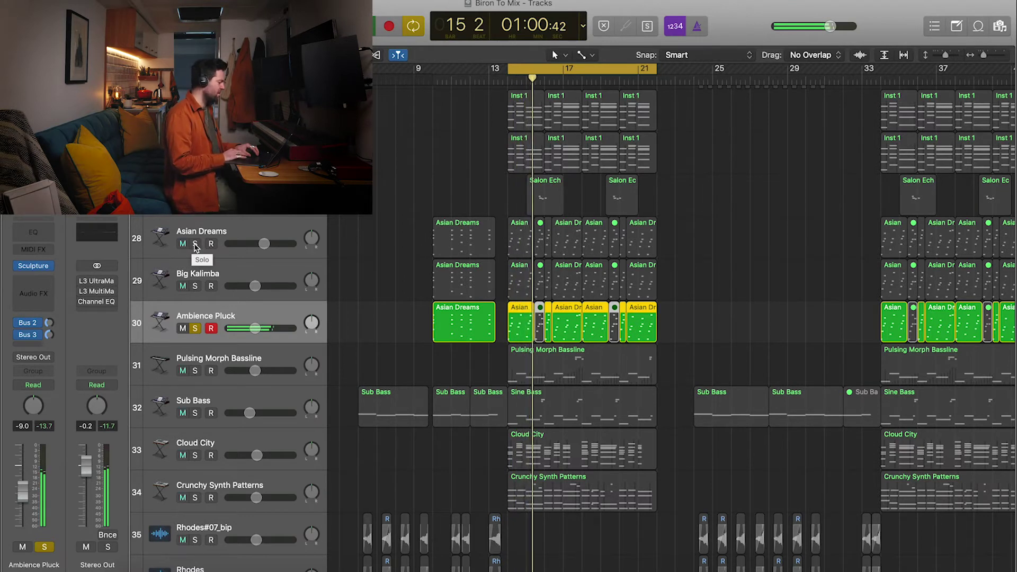
{"action": "left_click", "coordinate": [195, 244]}
{"action": "left_click", "coordinate": [195, 286]}
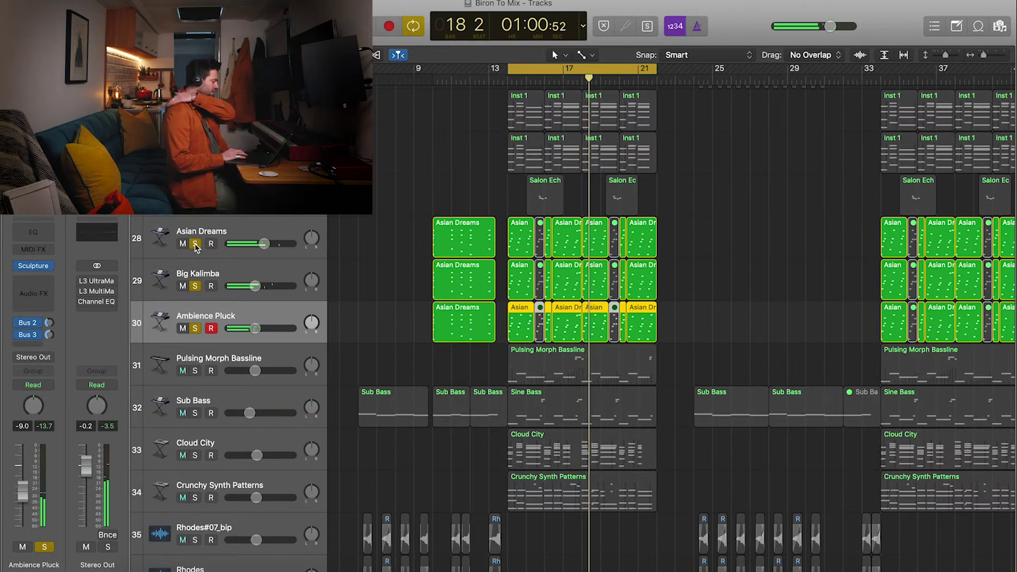
- Play the soloed drums, basses and synths with the three pluck layers added, and clear all solos
{"action": "left_click", "coordinate": [195, 244]}
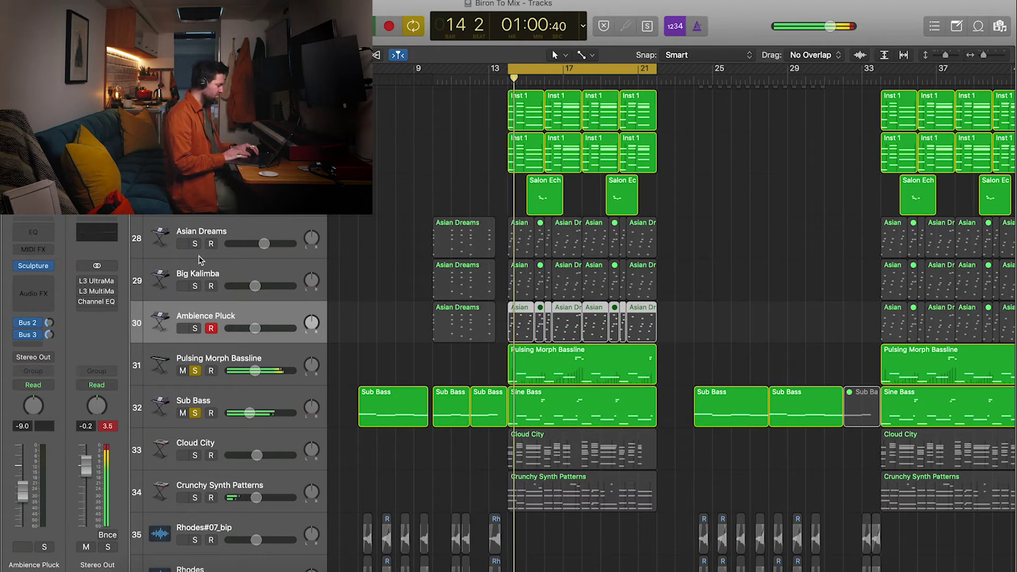
{"action": "left_click_drag", "start_coordinate": [195, 244], "coordinate": [195, 328]}
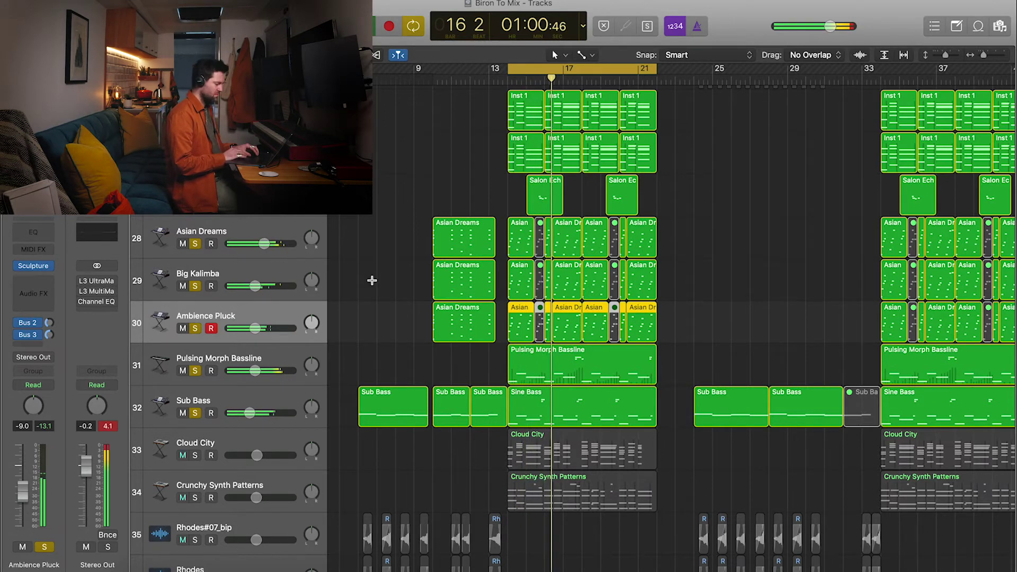
{"action": "scroll", "coordinate": [372, 280], "scroll_direction": "down", "scroll_amount": 3}
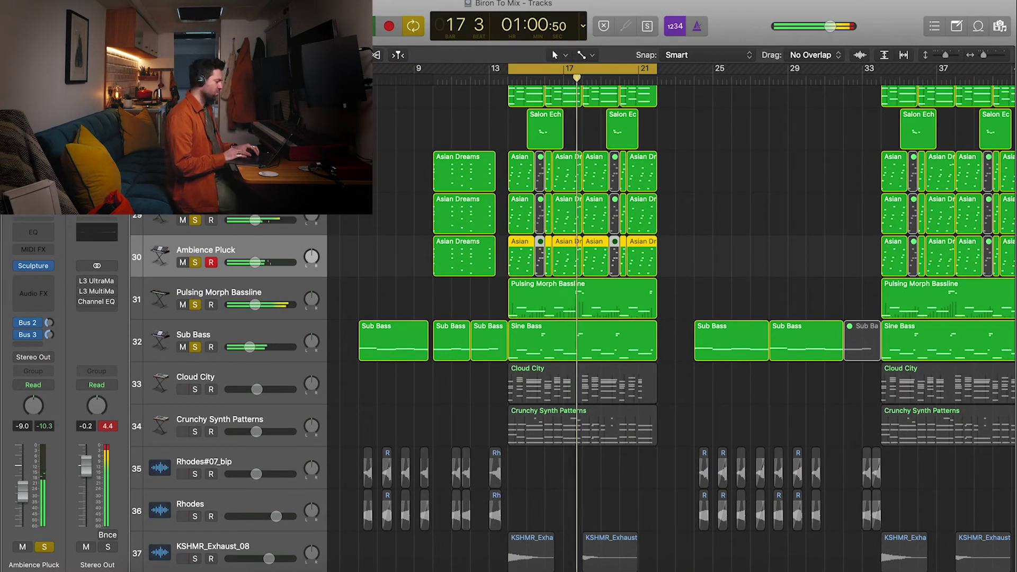
{"action": "key", "text": "s"}
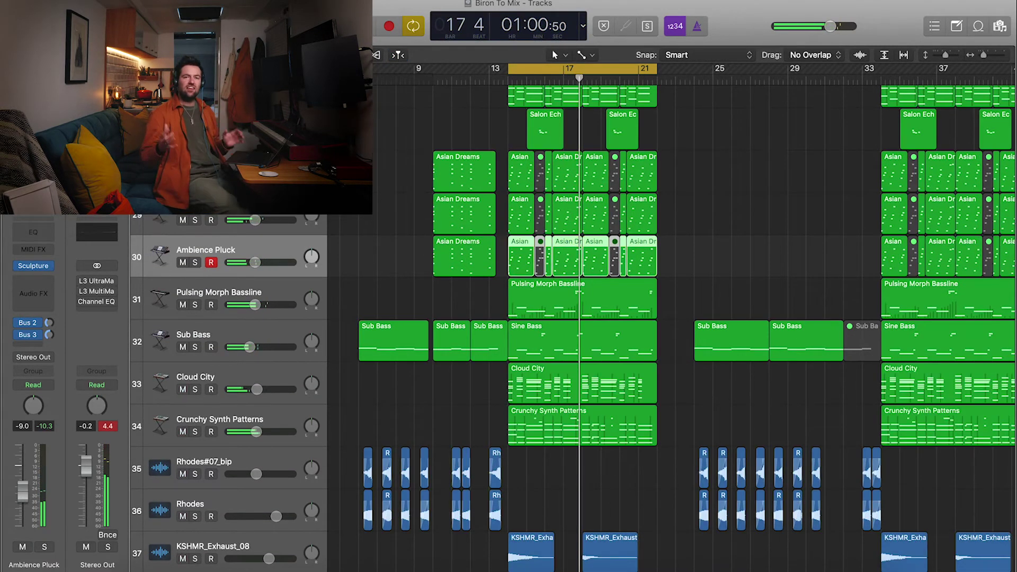
- Select and solo the Cloud City track and play it within the cycle range
{"action": "left_click", "coordinate": [182, 381]}
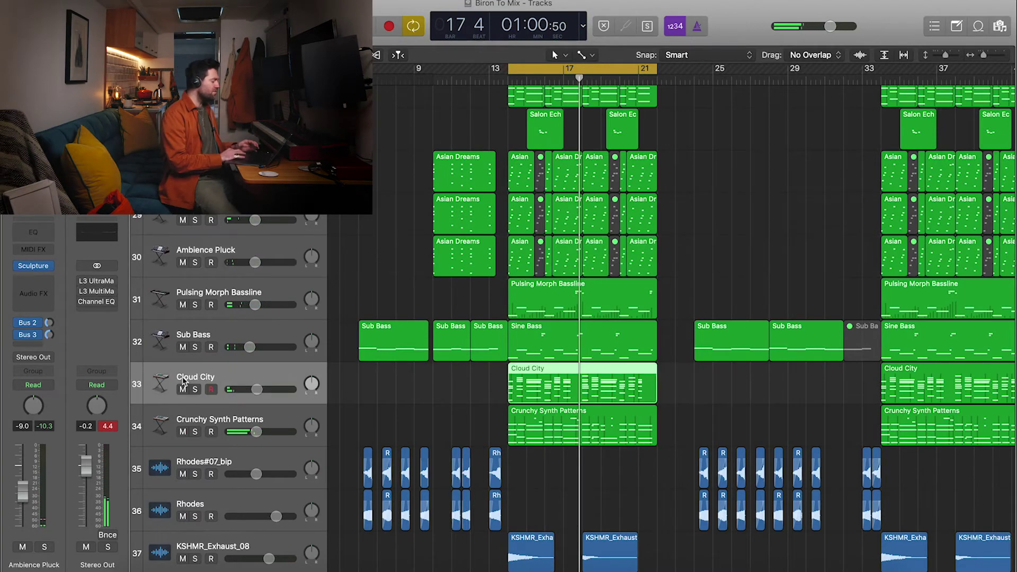
{"action": "left_click", "coordinate": [195, 390]}
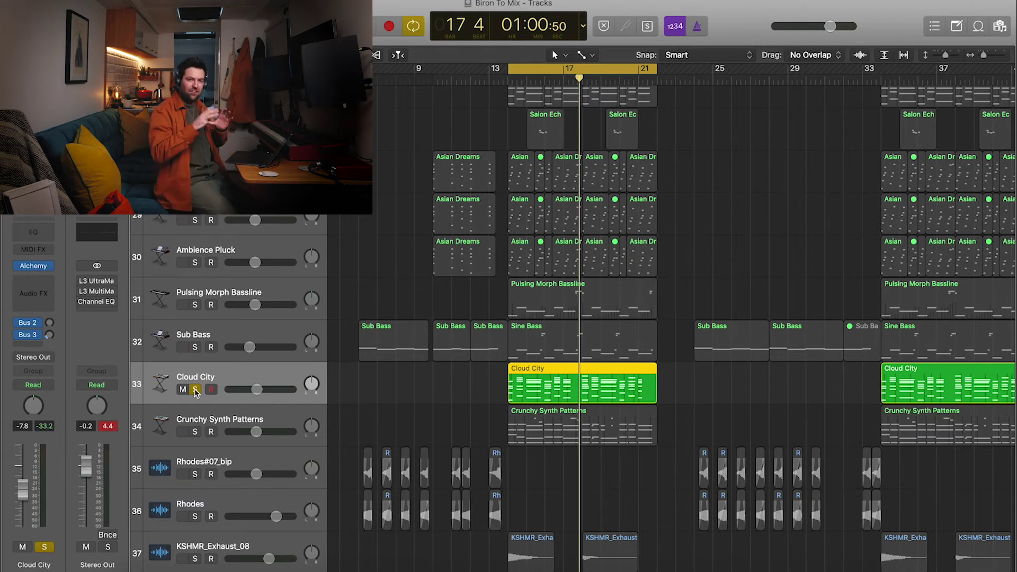
{"action": "key", "text": "space"}
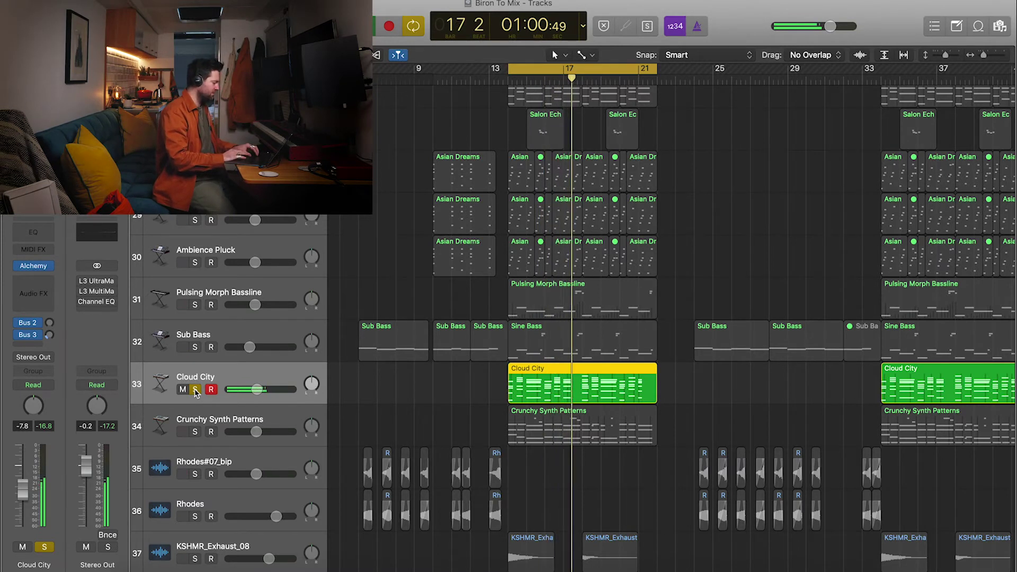
- Solo only Crunchy Synth Patterns and play it from the start of the cycle range
{"action": "left_click", "coordinate": [195, 432], "text": "alt"}
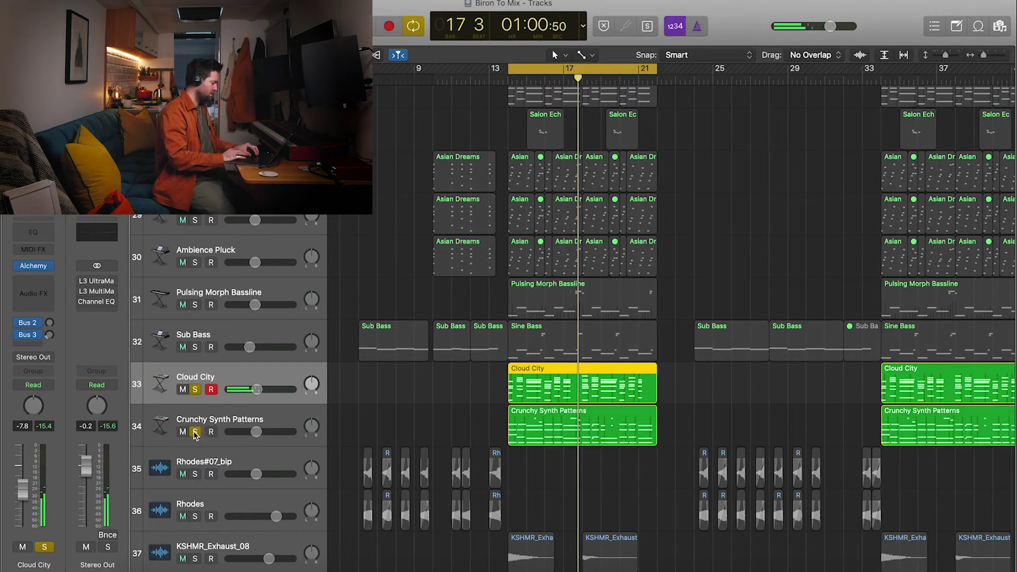
{"action": "key", "text": "Return"}
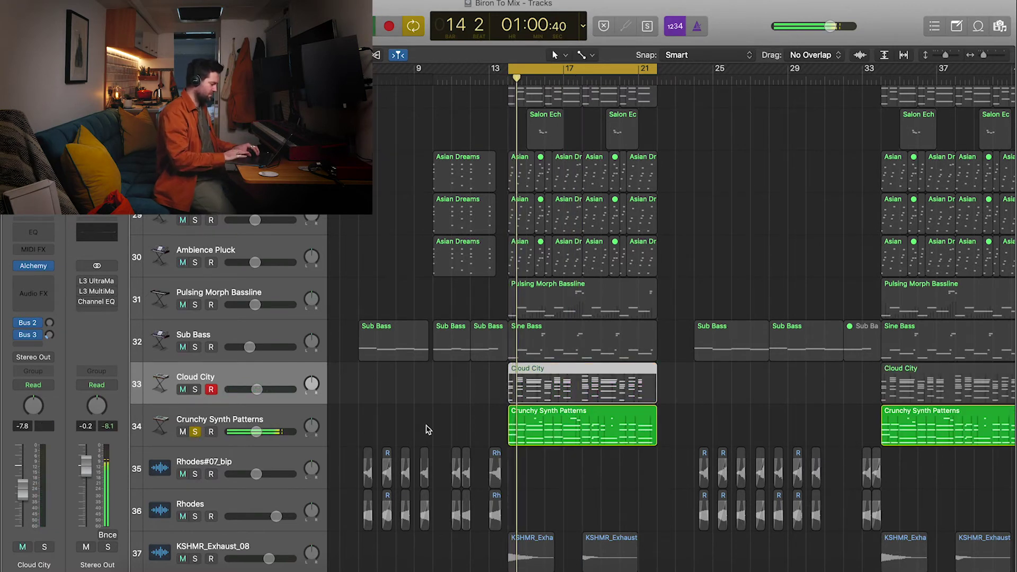
{"action": "scroll", "coordinate": [428, 430], "scroll_direction": "down", "scroll_amount": 2}
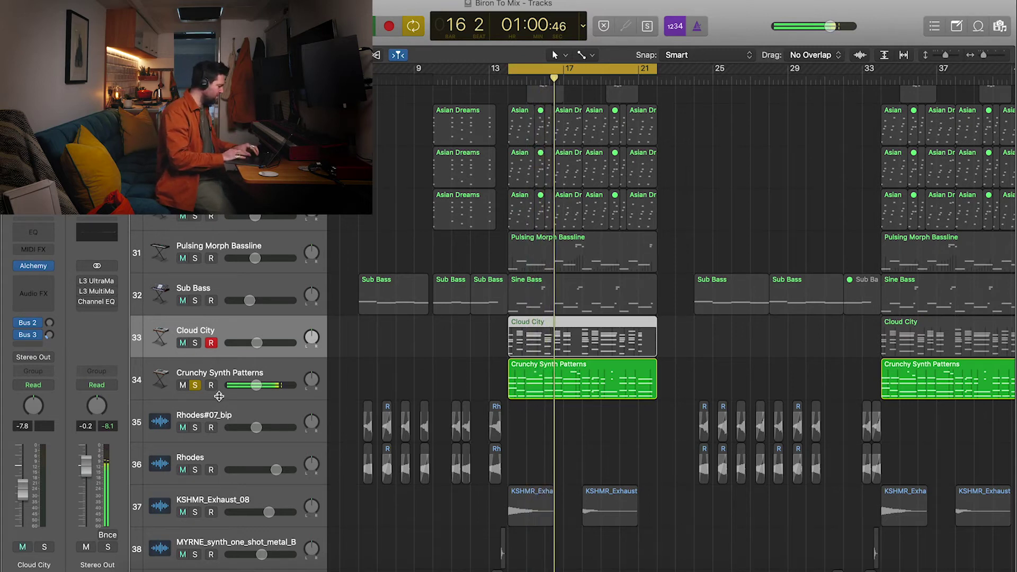
- Open the Alchemy instrument on Crunchy Synth Patterns to review its settings, and close it
{"action": "left_click", "coordinate": [223, 374]}
{"action": "mouse_move", "coordinate": [35, 268]}
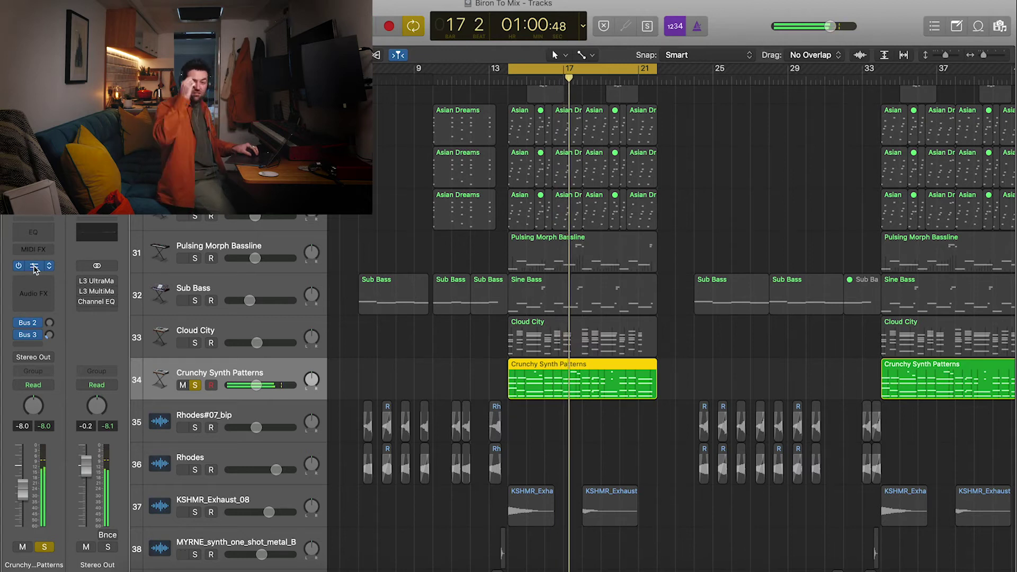
{"action": "left_click", "coordinate": [34, 268]}
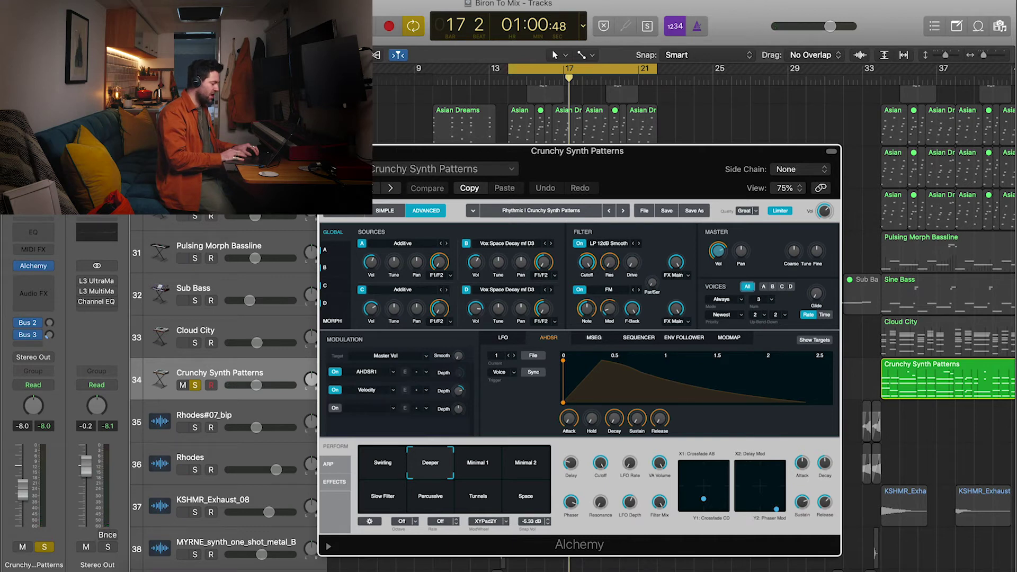
{"action": "key", "text": "super+w"}
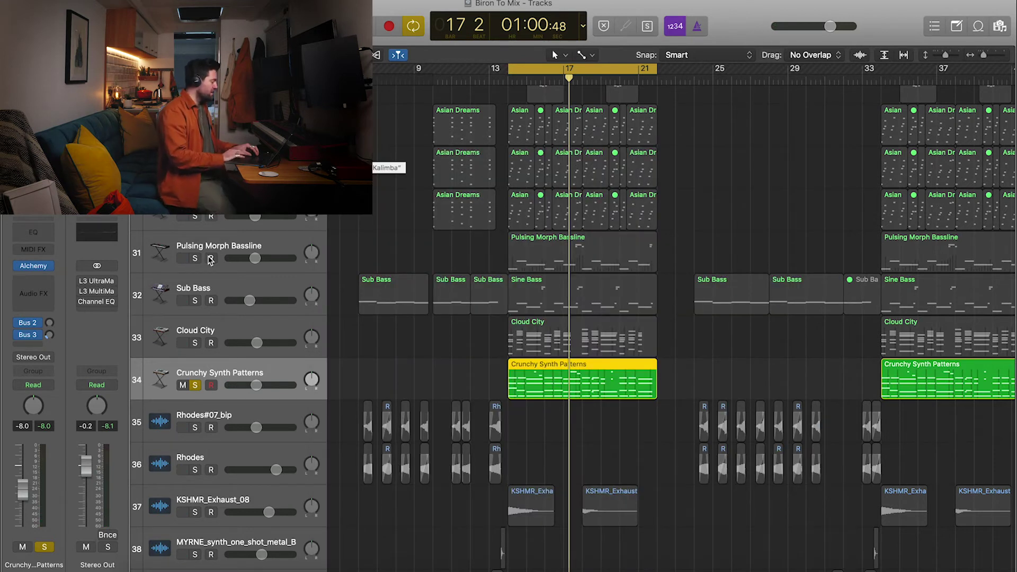
- Play Cloud City and Crunchy Synth Patterns soloed together from the start of the cycle range, and clear both solos
{"action": "left_click", "coordinate": [196, 343]}
{"action": "key", "text": "space"}
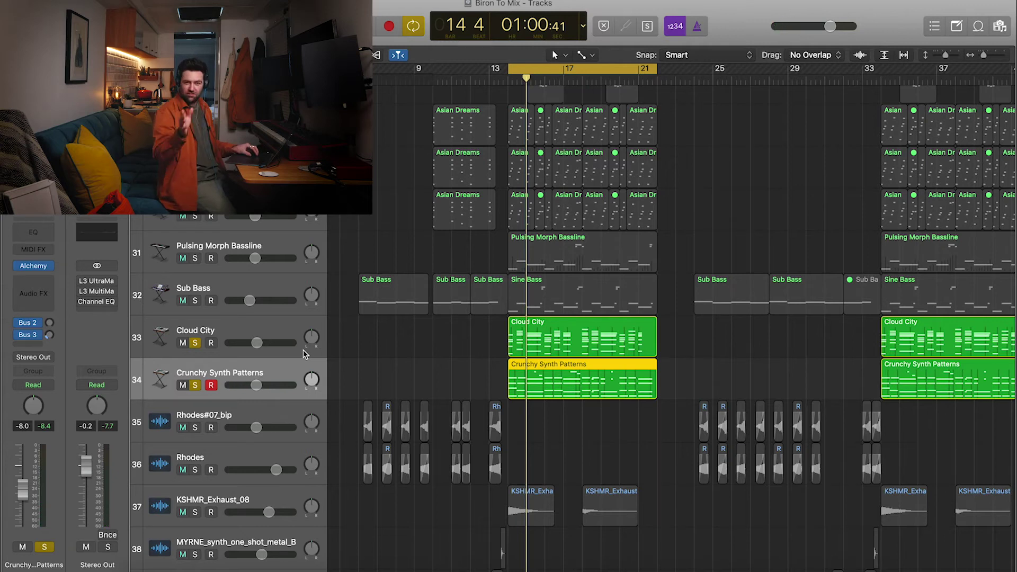
{"action": "left_click", "coordinate": [195, 343]}
{"action": "left_click", "coordinate": [196, 386]}
- Solo the plucks, basses and synths down through Crunchy Synth Patterns and play them within the cycle range
{"action": "left_click_drag", "start_coordinate": [196, 300], "coordinate": [195, 88]}
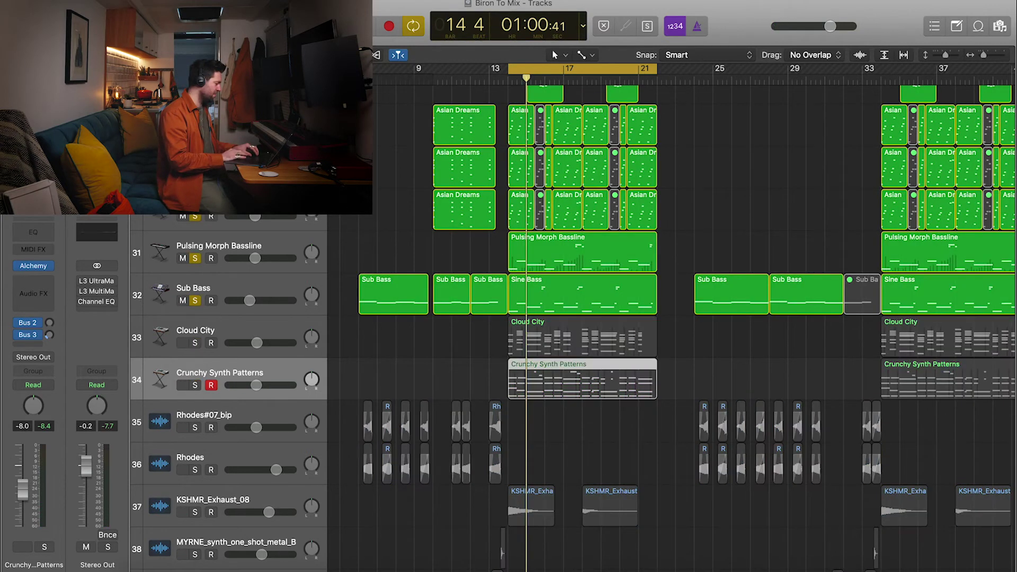
{"action": "left_click_drag", "start_coordinate": [195, 346], "coordinate": [196, 387]}
{"action": "key", "text": "space"}
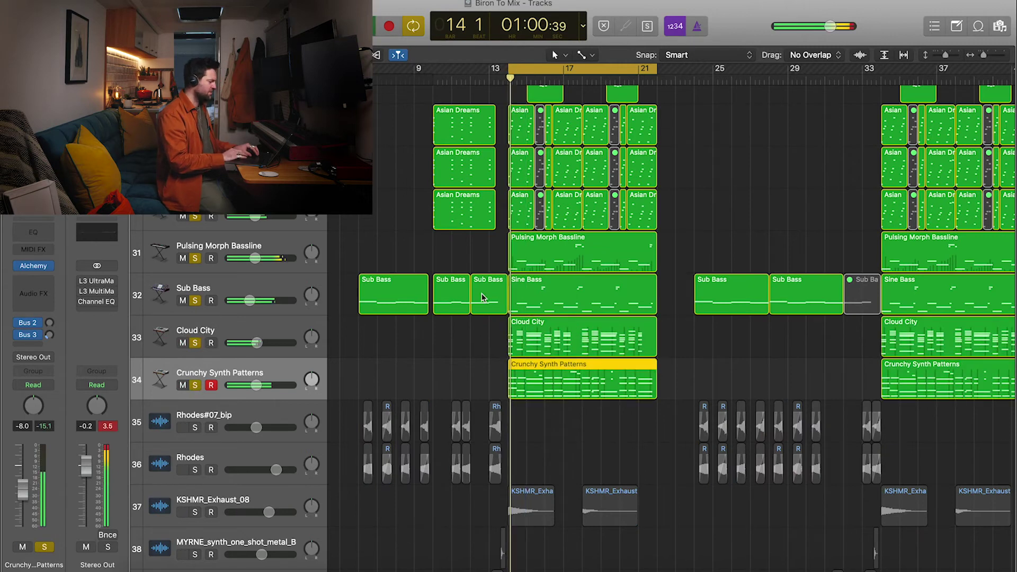
{"action": "scroll", "coordinate": [425, 348], "scroll_direction": "down", "scroll_amount": 3}
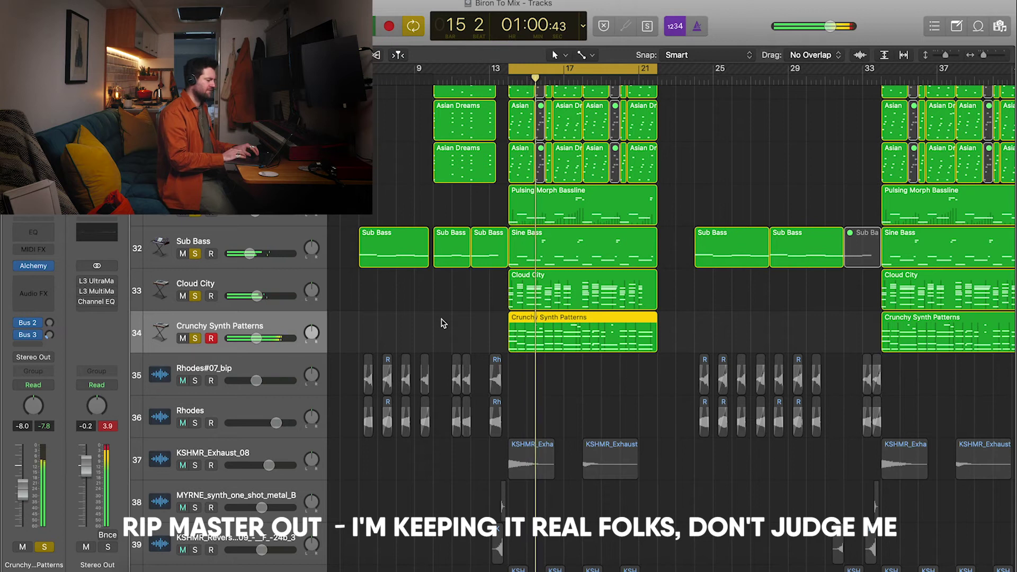
{"action": "scroll", "coordinate": [444, 323], "scroll_direction": "down", "scroll_amount": 8}
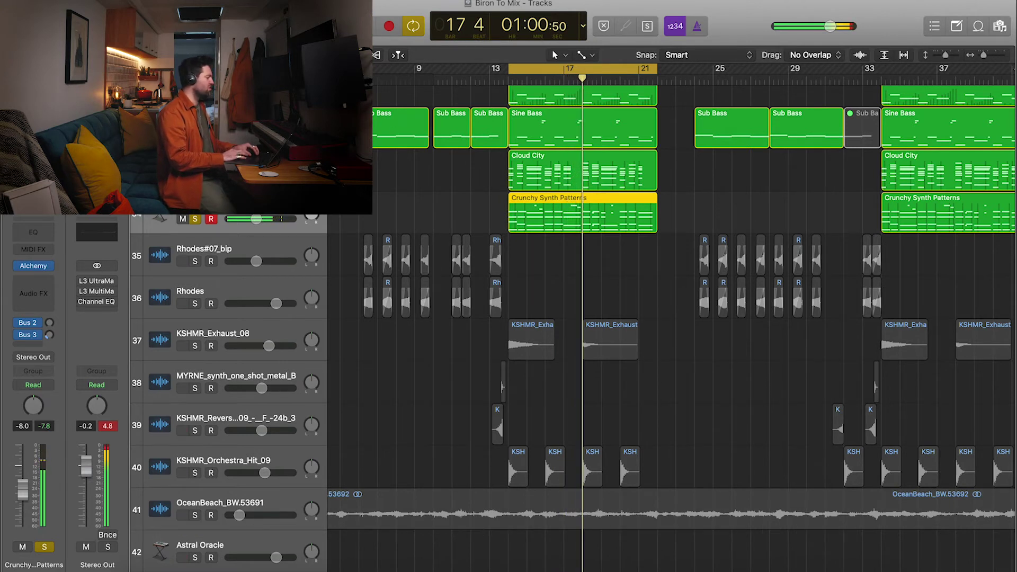
- Clear all solos, solo only Rhodes#07_bip, and play it from bar 6 with the cycle switched off
{"action": "key", "text": "s"}
{"action": "left_click", "coordinate": [195, 261]}
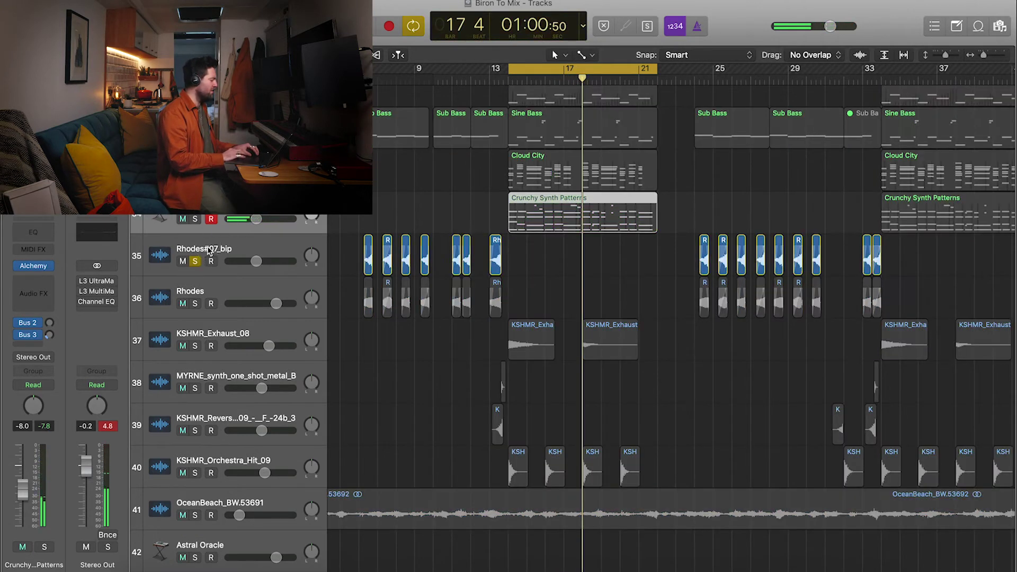
{"action": "key", "text": "space"}
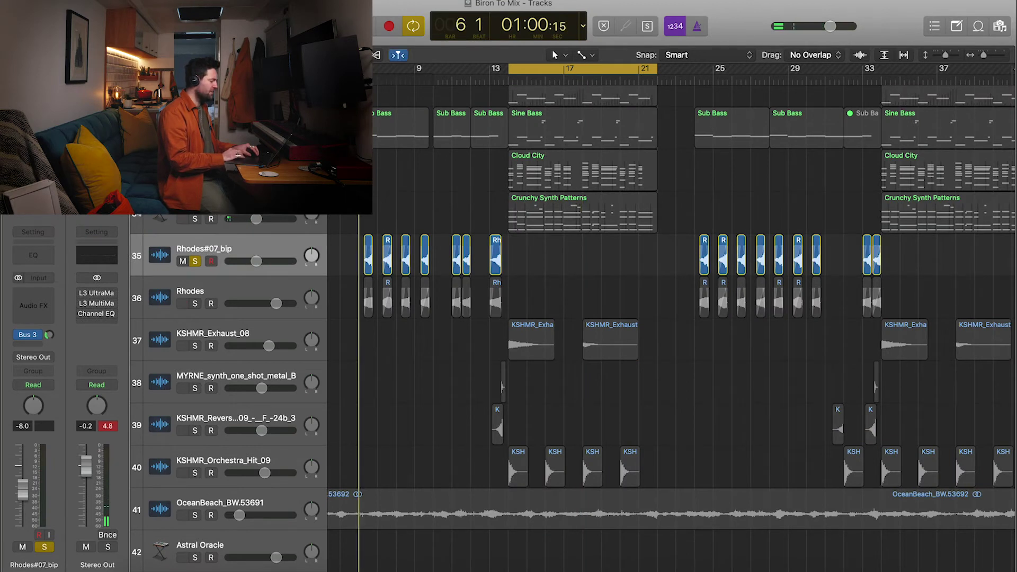
{"action": "key", "text": "c"}
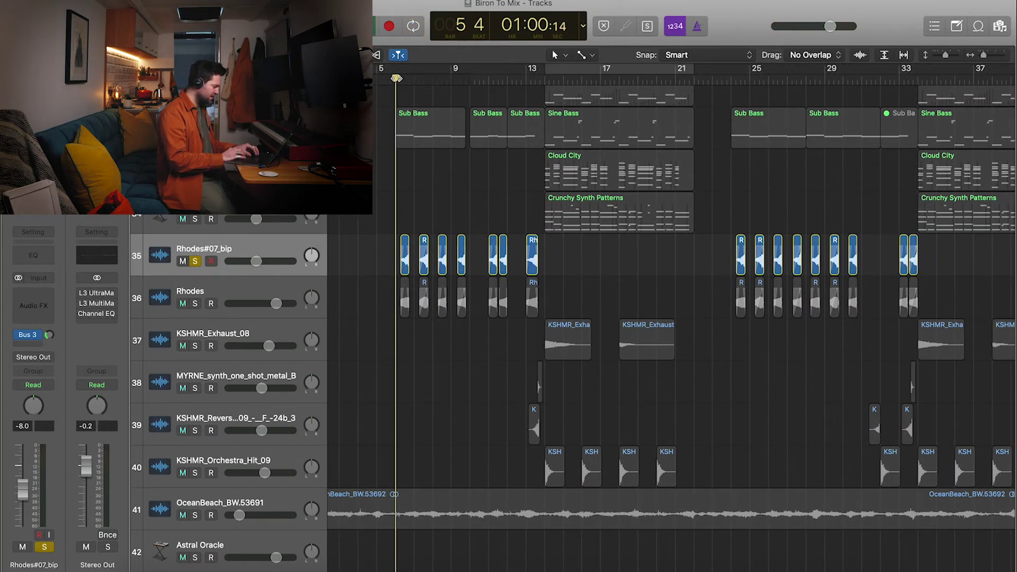
{"action": "scroll", "coordinate": [410, 253], "scroll_direction": "down", "scroll_amount": 2}
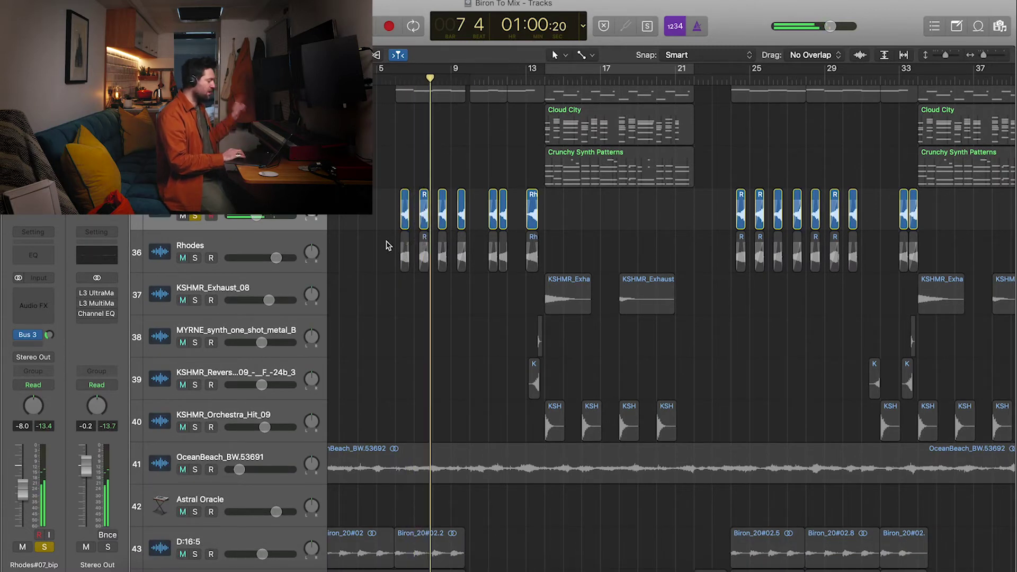
- Switch the solo from Rhodes#07_bip to the Rhodes track and play it from about bar 6
{"action": "left_click", "coordinate": [211, 247]}
{"action": "left_click", "coordinate": [195, 258]}
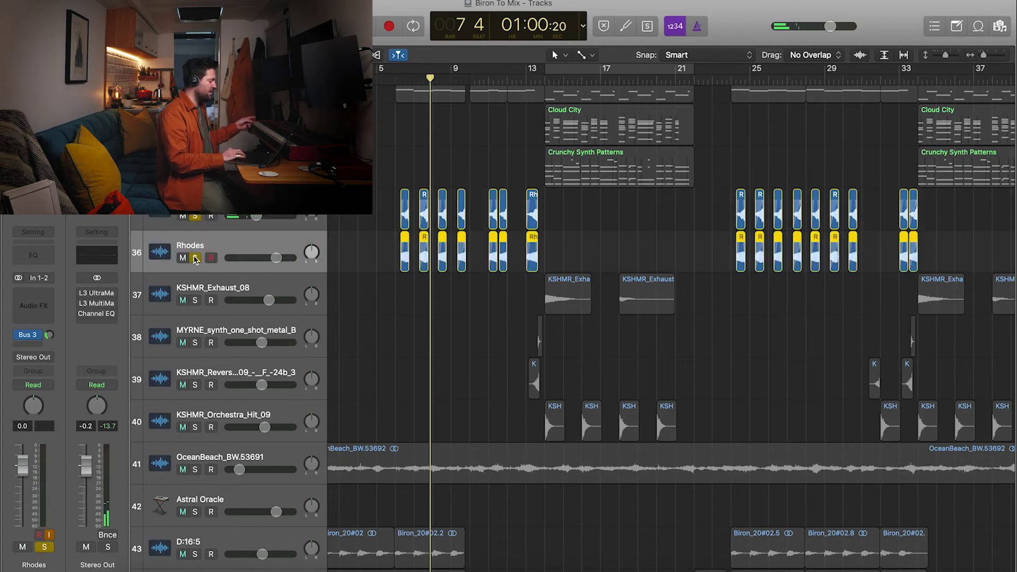
{"action": "left_click", "coordinate": [195, 218]}
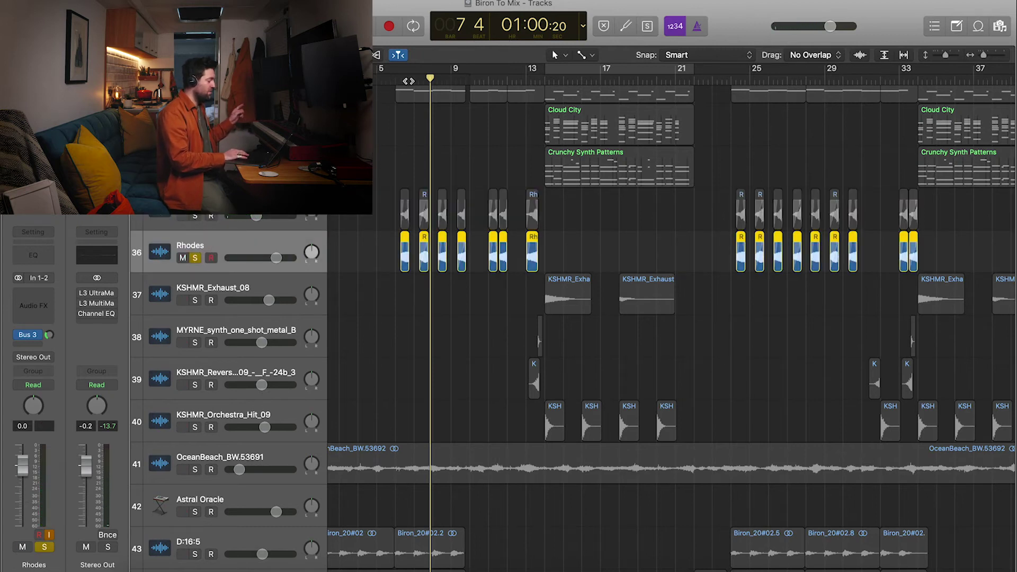
{"action": "left_click", "coordinate": [408, 80]}
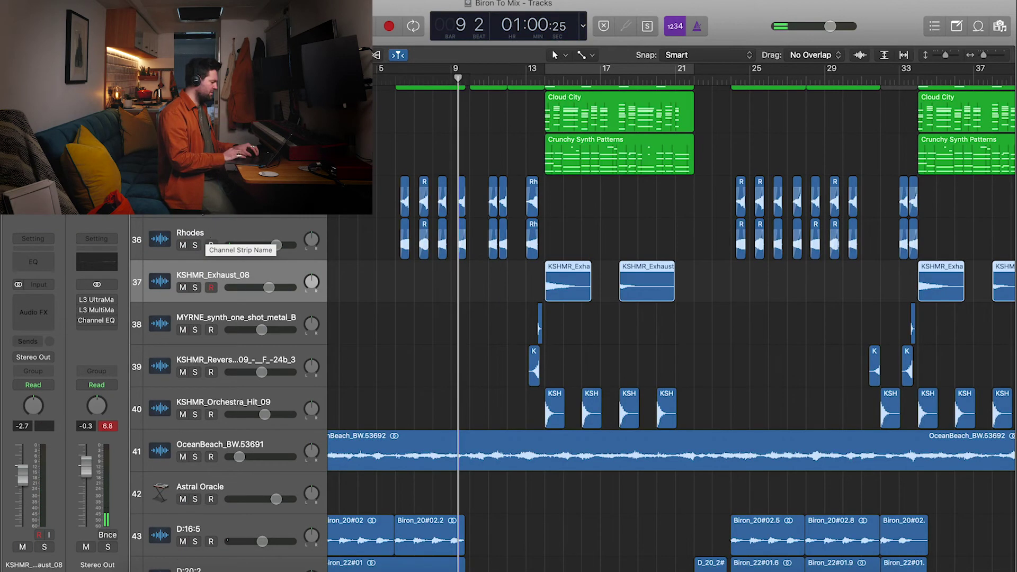
- Play Rhodes#07_bip and Rhodes soloed together from bar 6, and clear their solos
{"action": "left_click", "coordinate": [195, 203]}
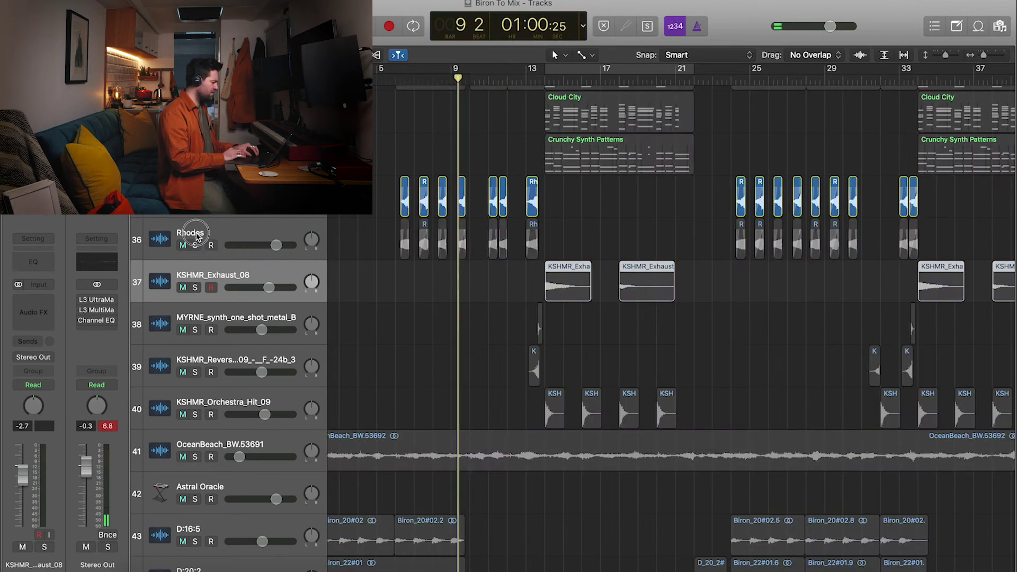
{"action": "left_click", "coordinate": [195, 244]}
{"action": "left_click", "coordinate": [410, 75]}
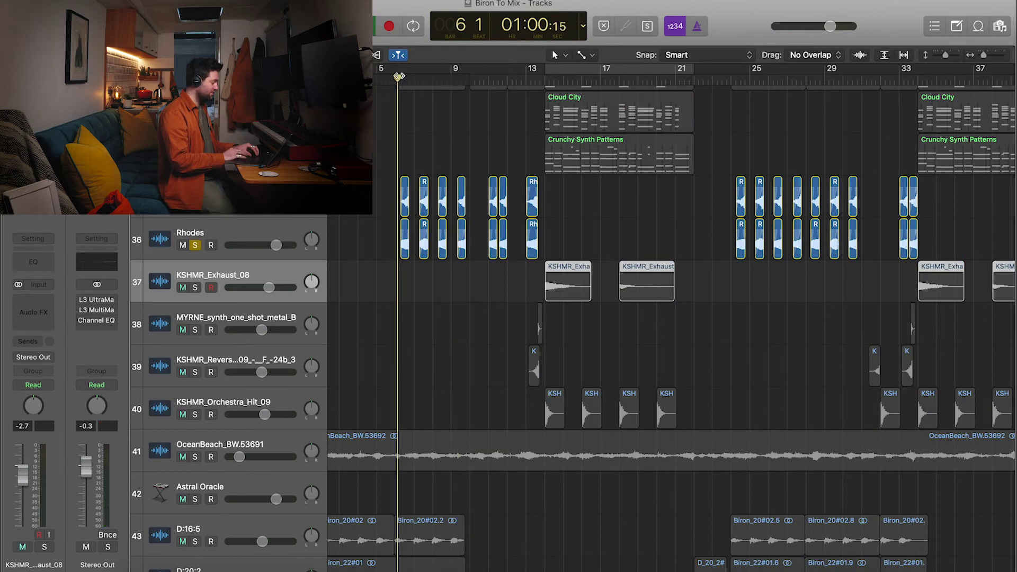
{"action": "key", "text": "space"}
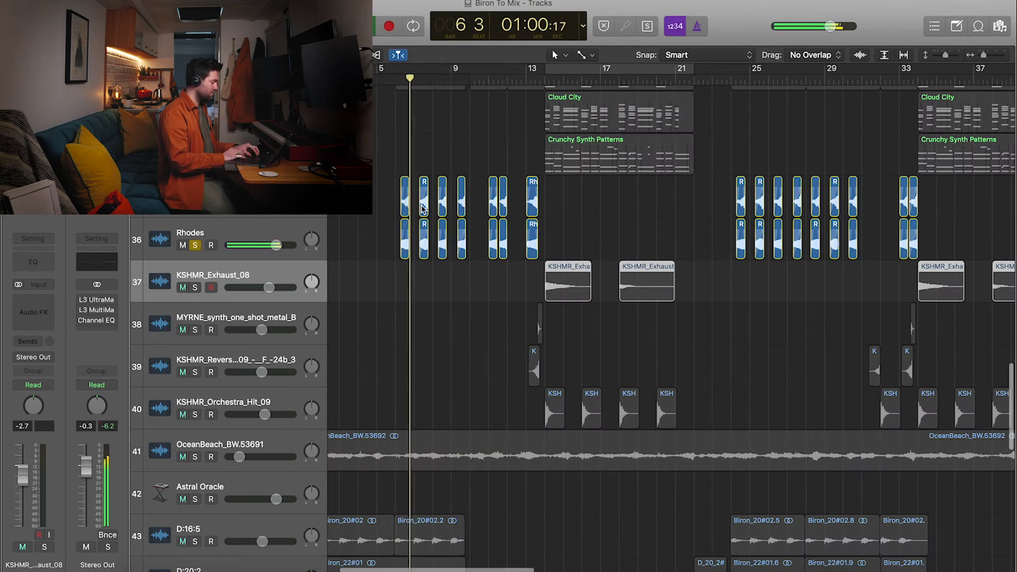
{"action": "scroll", "coordinate": [422, 209], "scroll_direction": "up", "scroll_amount": 4}
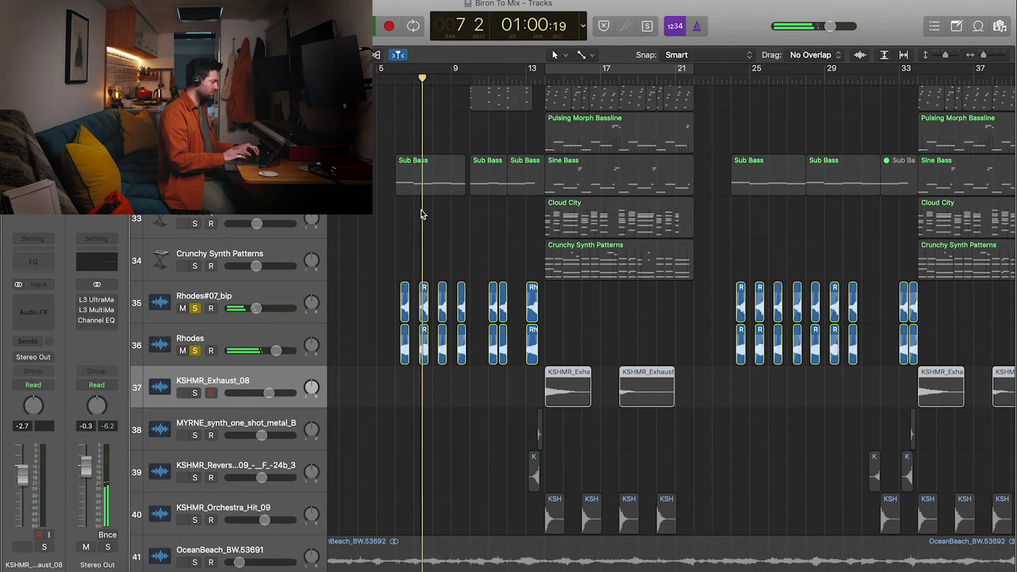
{"action": "left_click", "coordinate": [195, 182]}
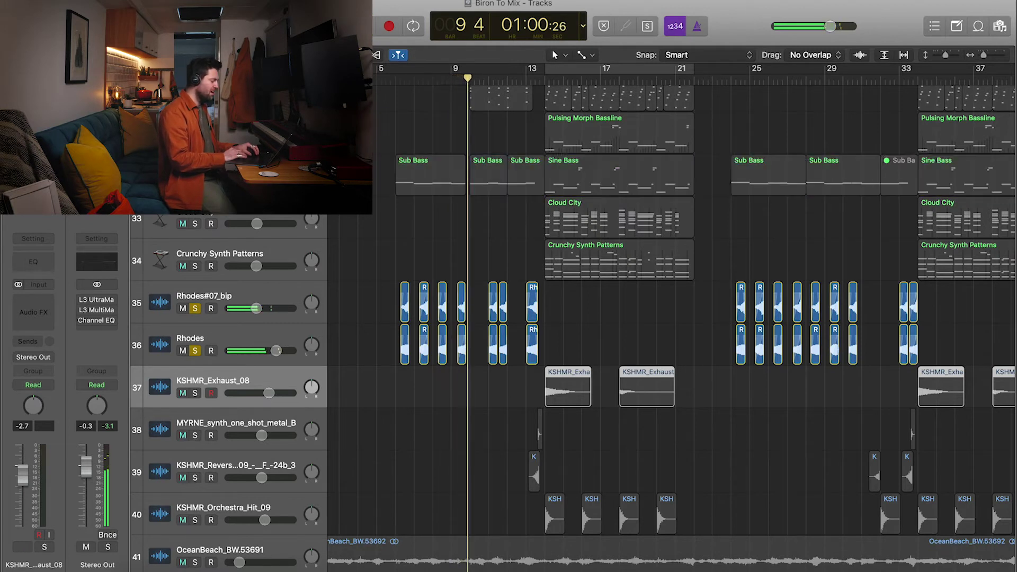
{"action": "left_click", "coordinate": [195, 308]}
{"action": "left_click", "coordinate": [195, 351]}
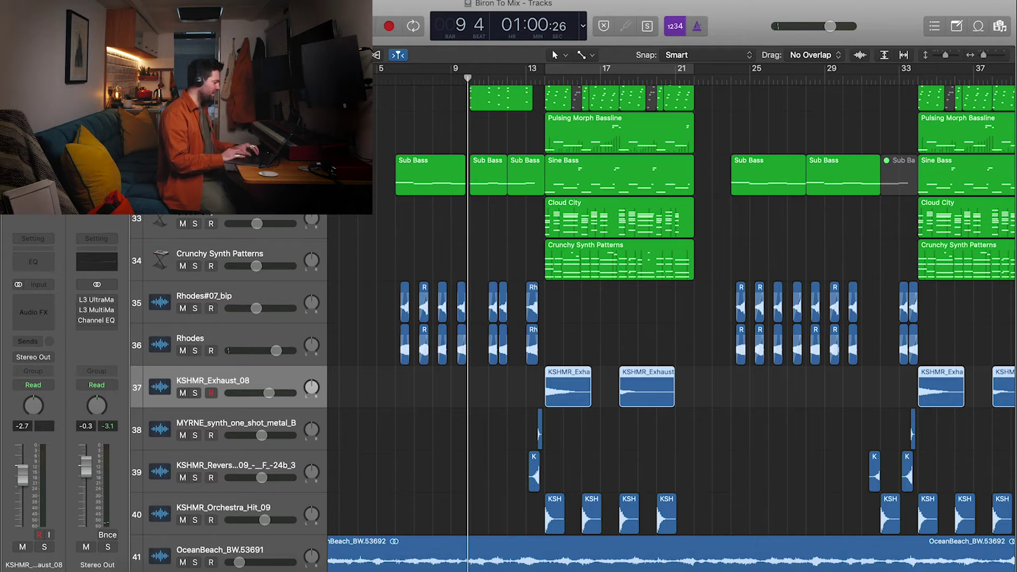
- Solo the preceding tracks down through both Rhodes tracks and play them from bar 6, replaying from about bar 8
{"action": "left_click", "coordinate": [195, 266]}
{"action": "left_click_drag", "start_coordinate": [195, 308], "coordinate": [200, 352]}
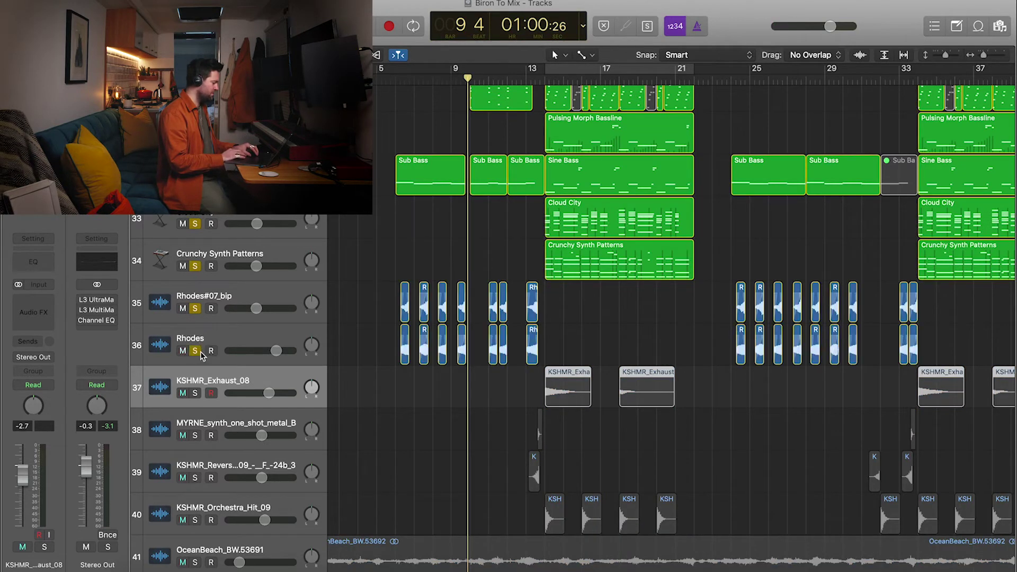
{"action": "left_click", "coordinate": [393, 74]}
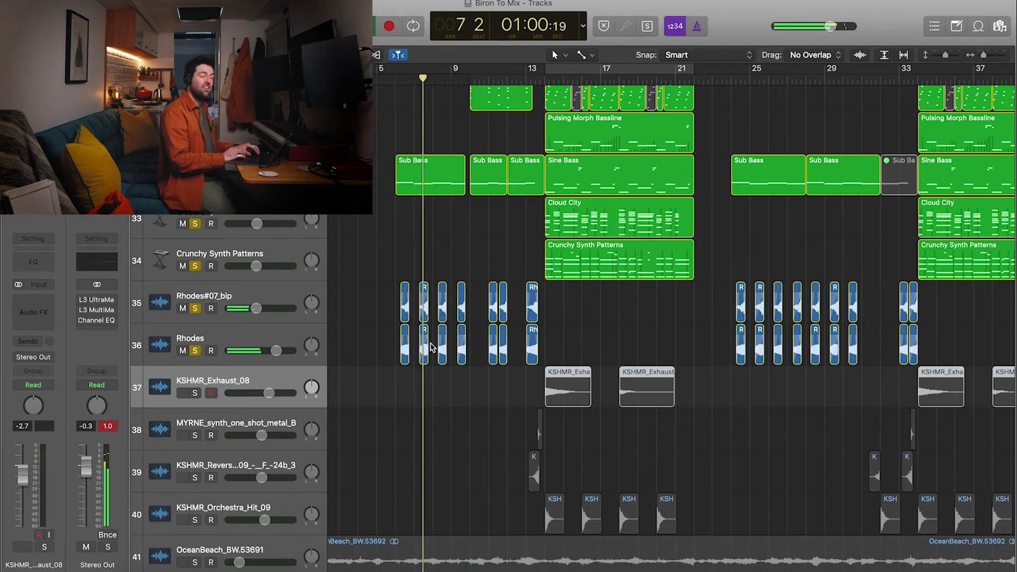
{"action": "scroll", "coordinate": [430, 347], "scroll_direction": "down", "scroll_amount": 1}
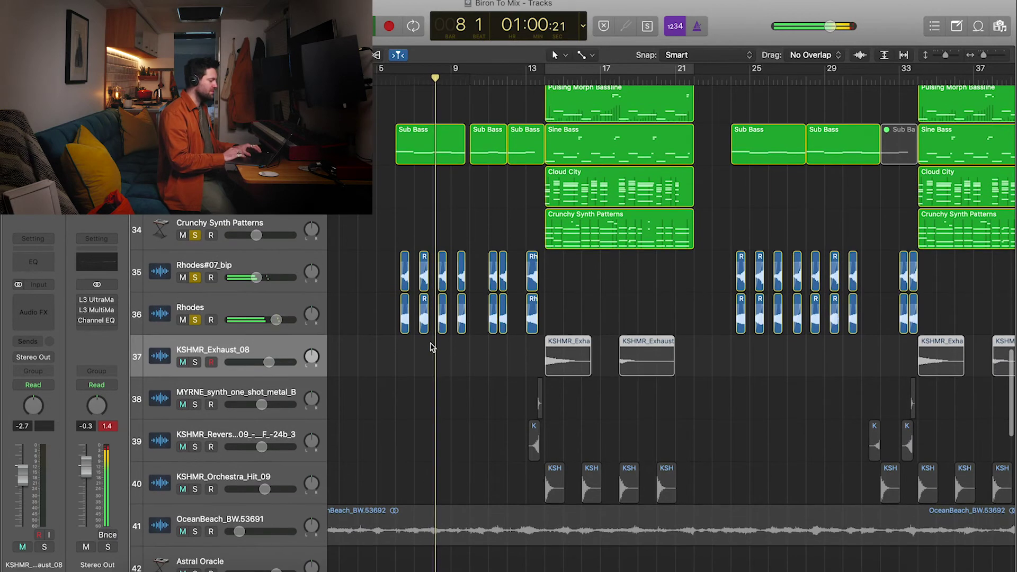
{"action": "scroll", "coordinate": [431, 347], "scroll_direction": "up", "scroll_amount": 10}
{"action": "scroll", "coordinate": [430, 347], "scroll_direction": "down", "scroll_amount": 12}
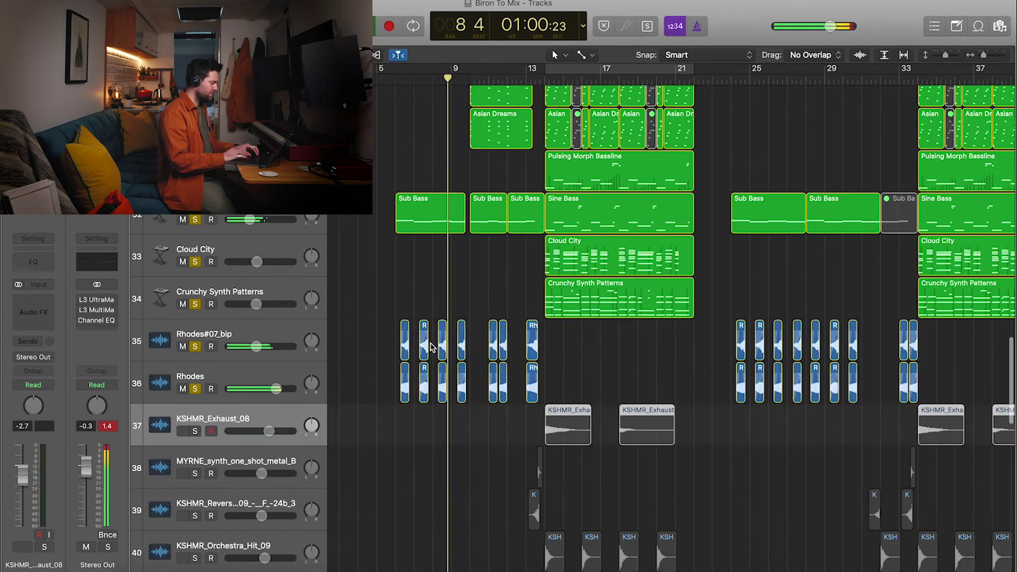
{"action": "scroll", "coordinate": [430, 347], "scroll_direction": "up", "scroll_amount": 3}
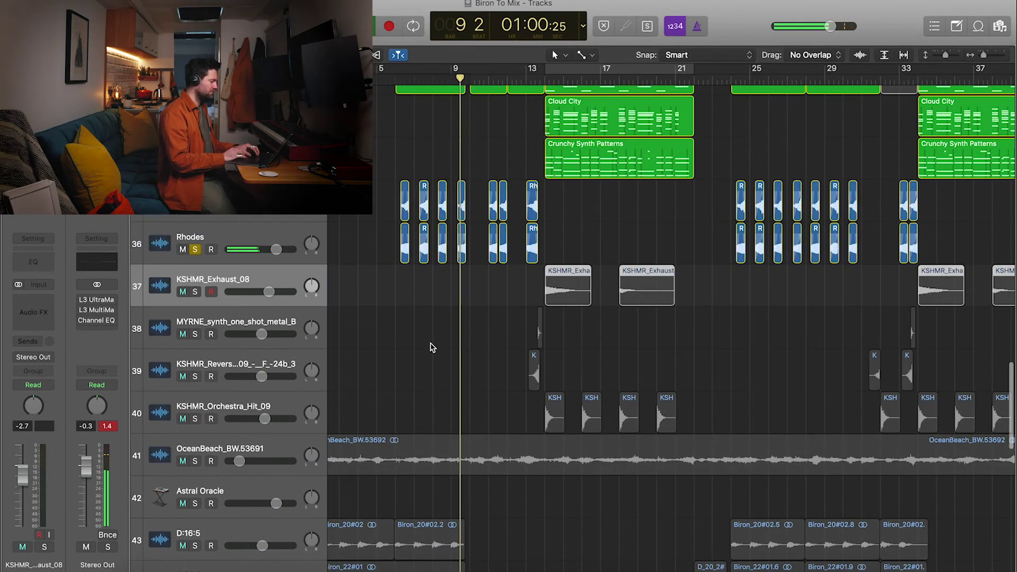
{"action": "key", "text": "space"}
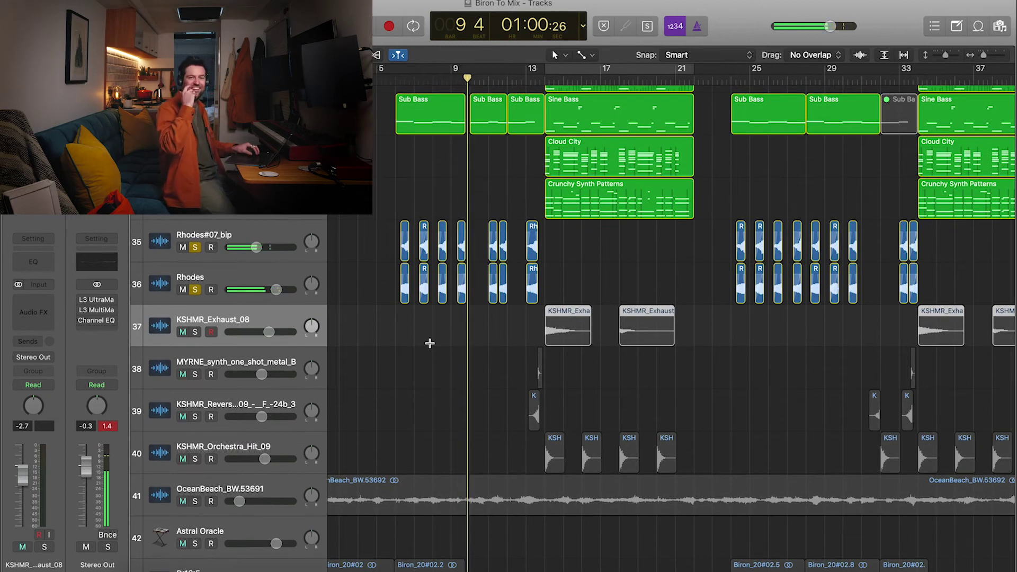
{"action": "left_click", "coordinate": [446, 78]}
{"action": "key", "text": "space"}
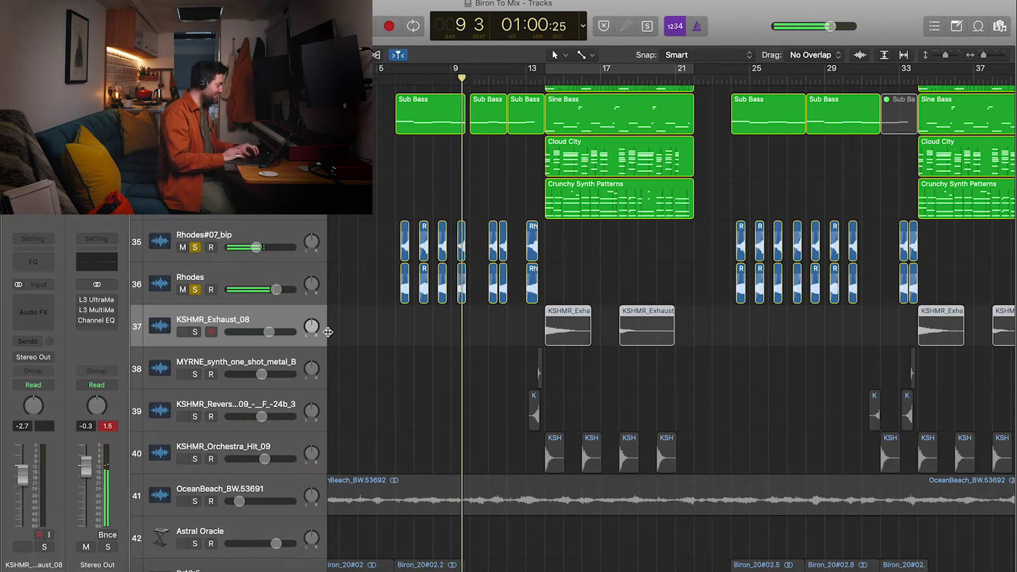
- Clear the existing solos, solo only KSHMR_Exhaust_08, and play it from bar 13
{"action": "scroll", "coordinate": [317, 332], "scroll_direction": "down", "scroll_amount": 2}
{"action": "left_click", "coordinate": [196, 293]}
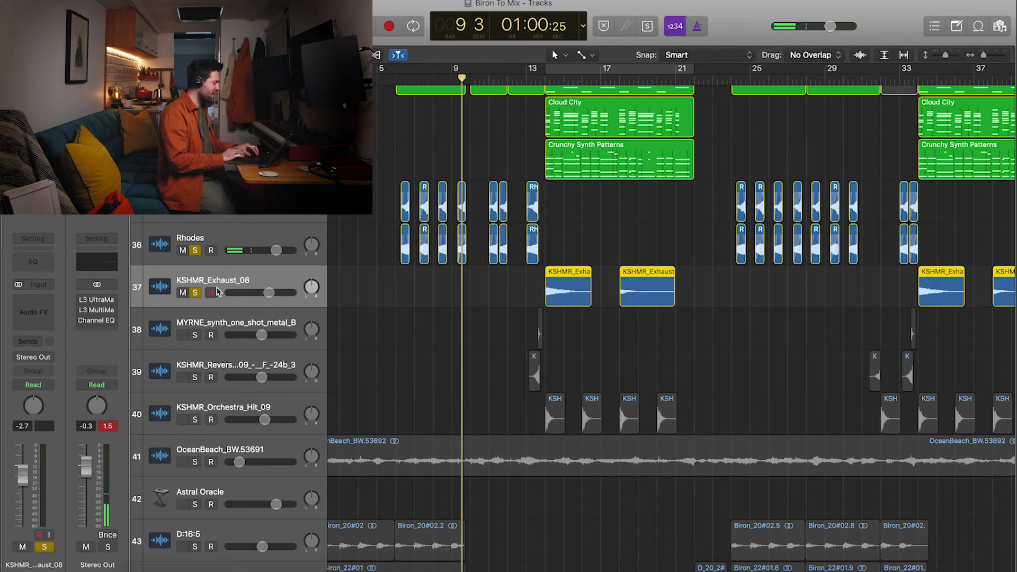
{"action": "key", "text": "s"}
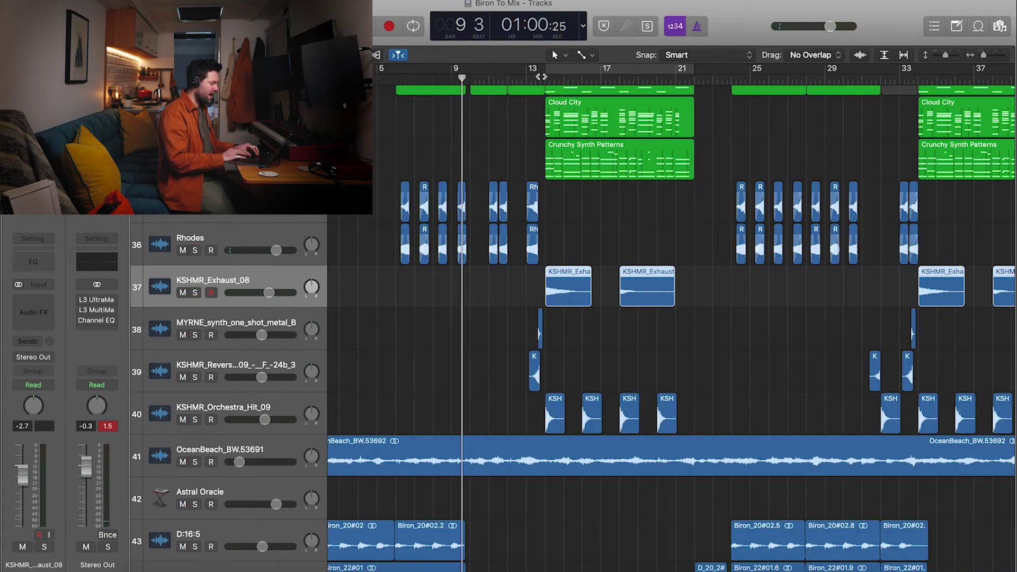
{"action": "left_click", "coordinate": [527, 74]}
{"action": "key", "text": "space"}
{"action": "key", "text": "s"}
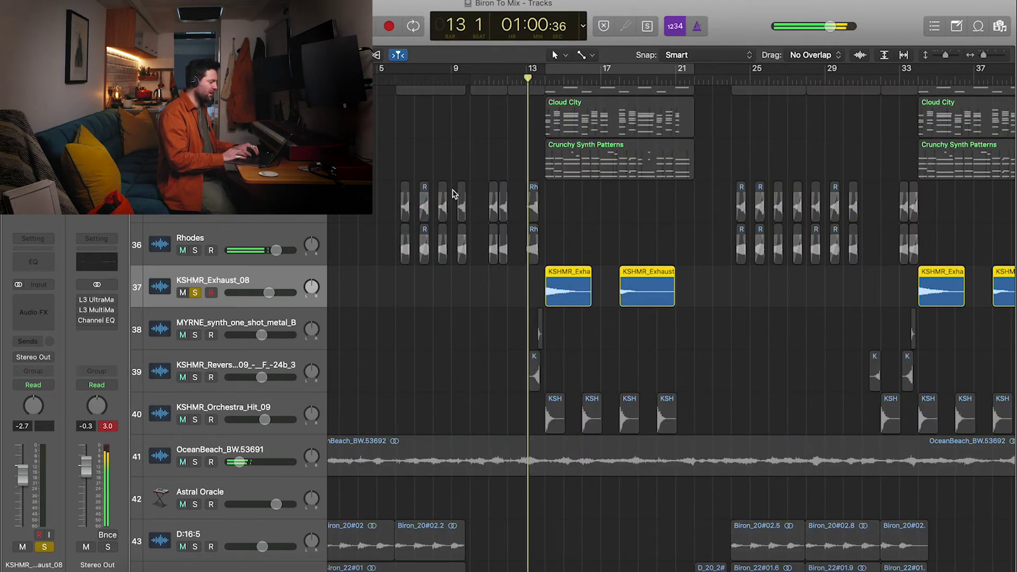
{"action": "scroll", "coordinate": [517, 130], "scroll_direction": "left", "scroll_amount": 5}
{"action": "scroll", "coordinate": [517, 130], "scroll_direction": "right", "scroll_amount": 4}
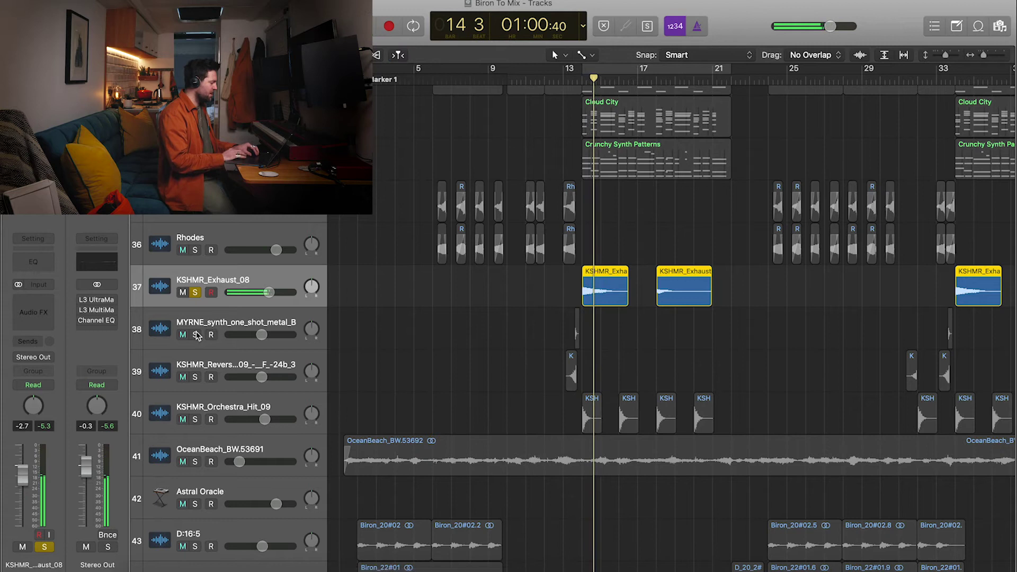
- Solo MYRNE_synth_one_shot_metal_B together with the preceding tracks and set the playhead to bar 13
{"action": "left_click", "coordinate": [195, 293]}
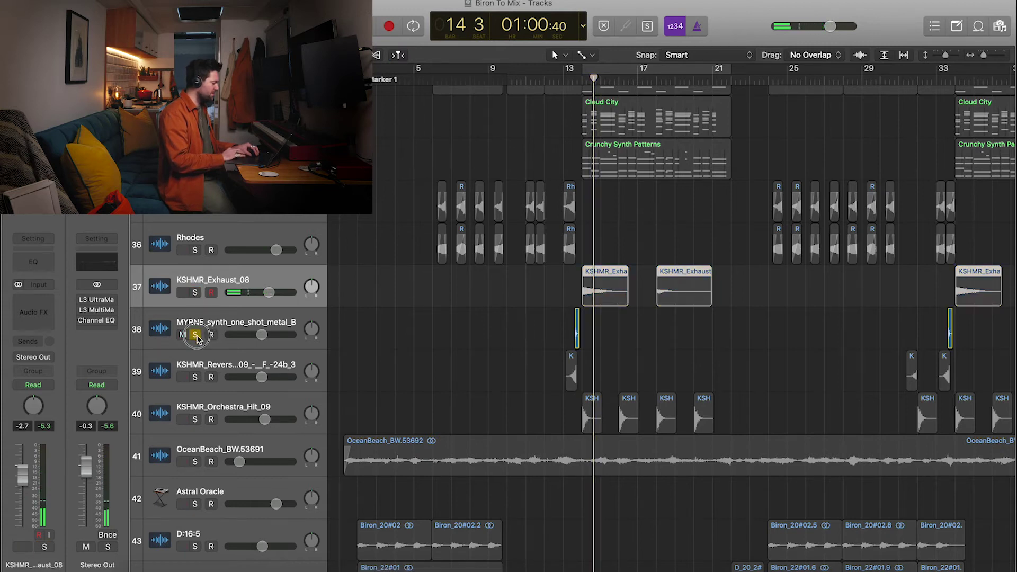
{"action": "left_click", "coordinate": [196, 335]}
{"action": "left_click_drag", "start_coordinate": [195, 293], "coordinate": [195, 250]}
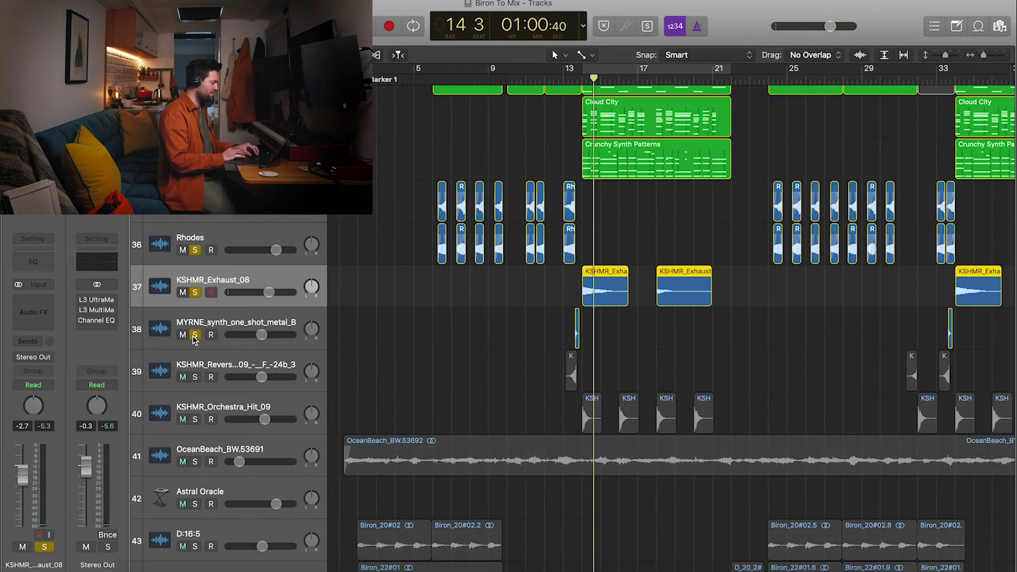
{"action": "left_click", "coordinate": [571, 79]}
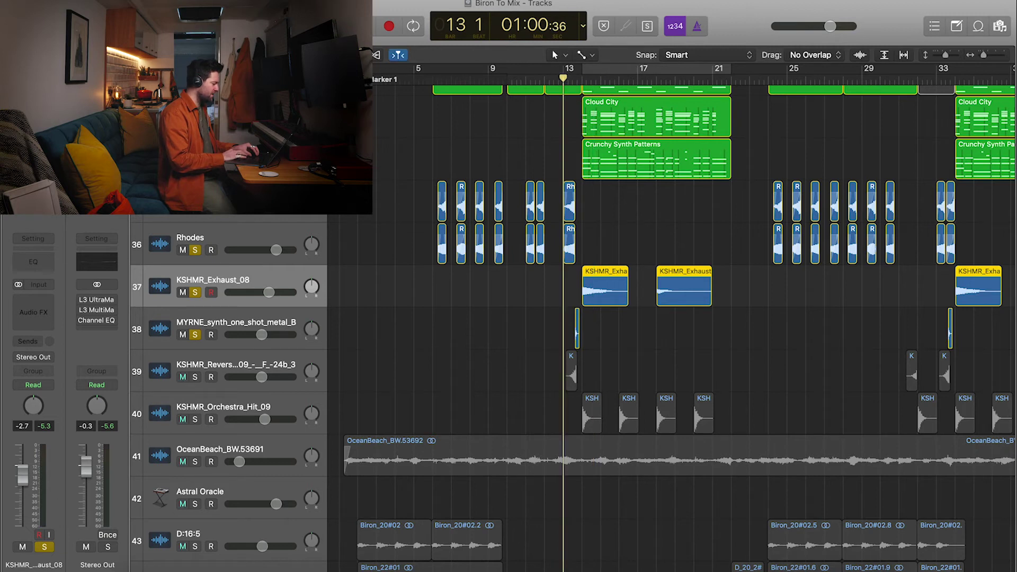
- Clear all solos, then solo only MYRNE_synth_one_shot_metal_B and the KSHMR reverse track and play them from bar 13
{"action": "key", "text": "ctrl+alt+super+s"}
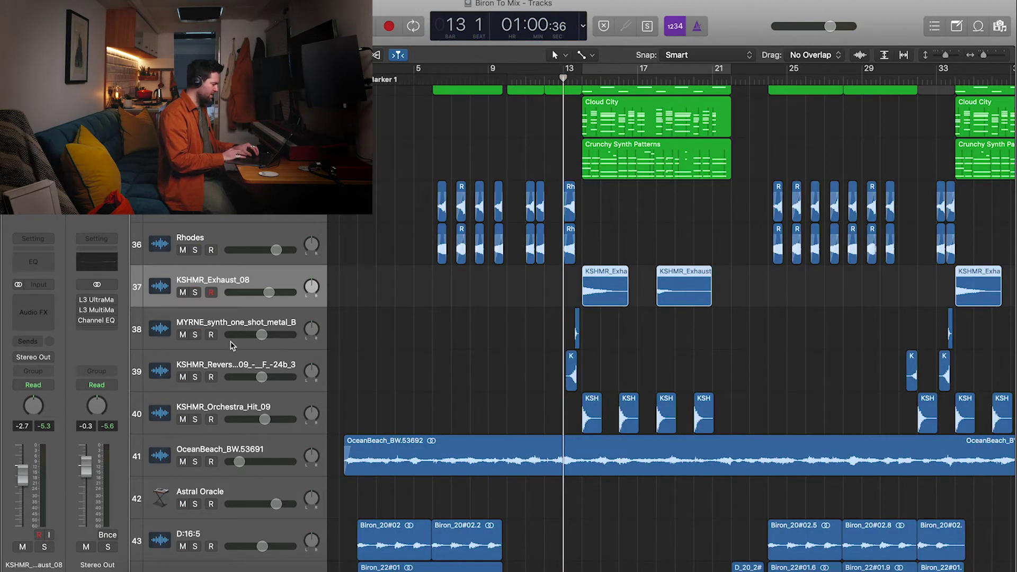
{"action": "left_click", "coordinate": [196, 336]}
{"action": "left_click", "coordinate": [195, 377]}
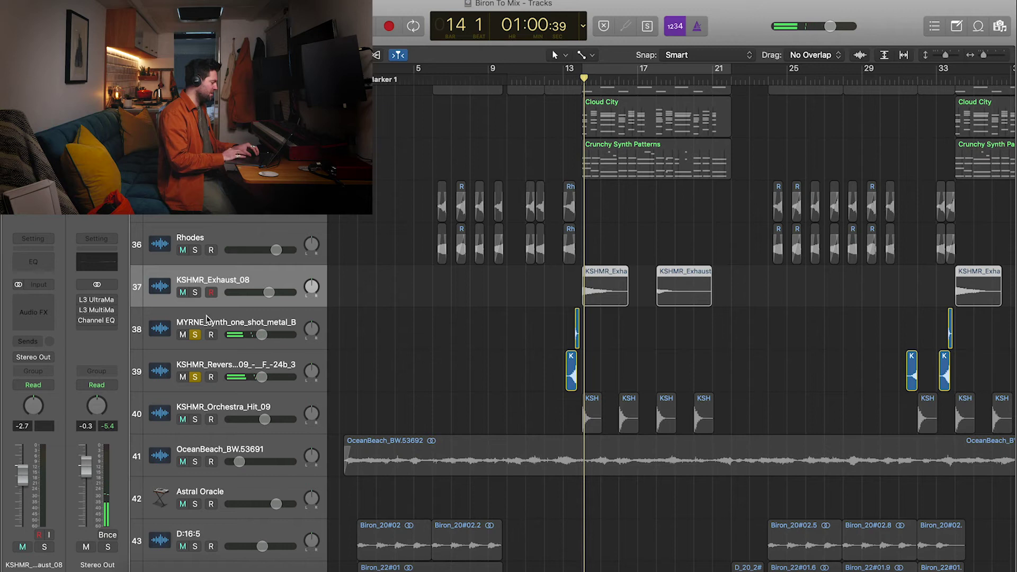
- Clear the two solos, solo the preceding tracks together with MYRNE_synth_one_shot_metal_B and the KSHMR reverse track, and play from bar 13
{"action": "left_click", "coordinate": [196, 339], "text": "alt"}
{"action": "left_click_drag", "start_coordinate": [195, 250], "coordinate": [195, 335]}
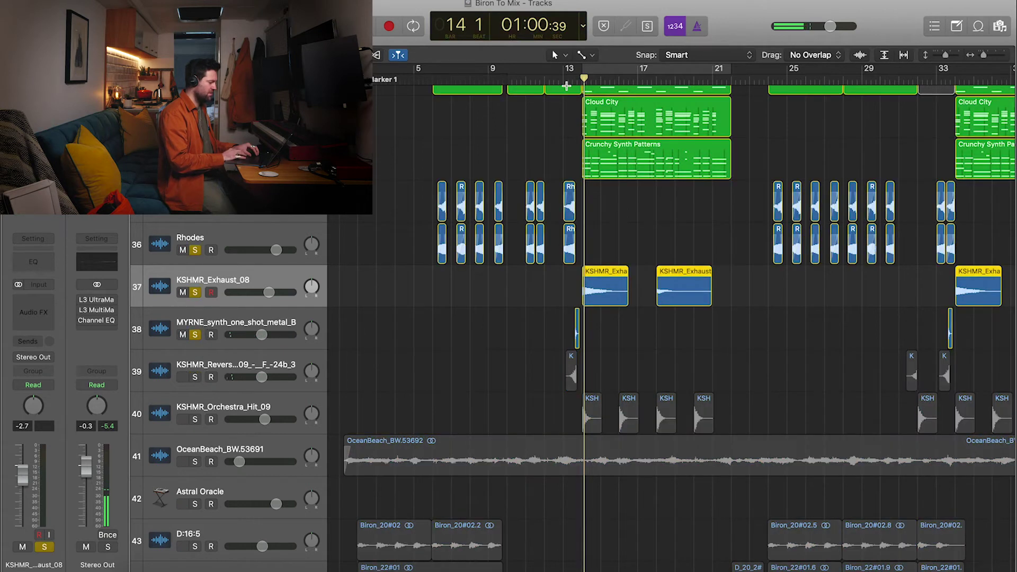
{"action": "left_click", "coordinate": [562, 79]}
{"action": "left_click", "coordinate": [195, 377]}
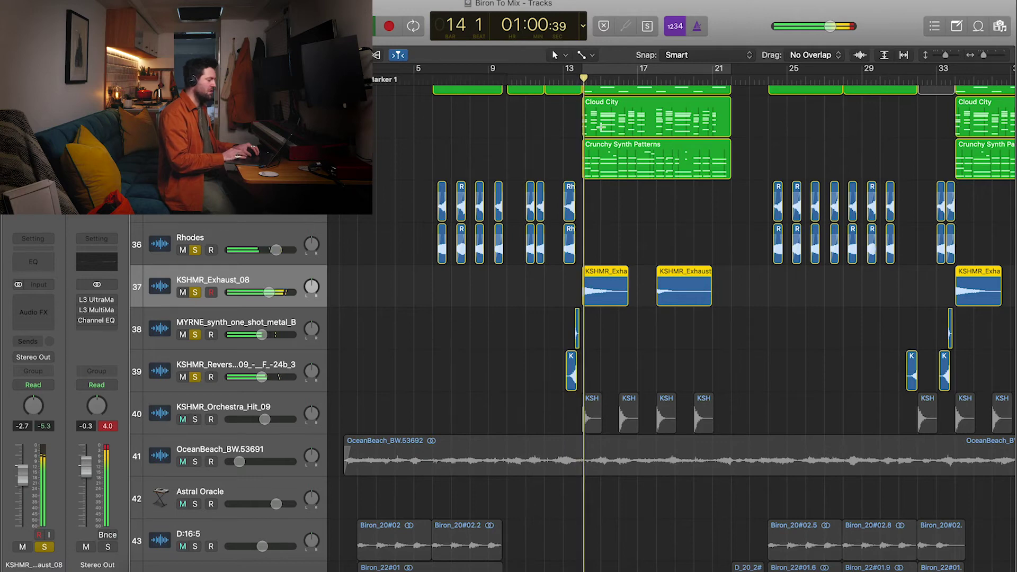
- Examine the drum, synth and effect regions across the transition between bars 13 and 14
{"action": "scroll", "coordinate": [636, 329], "scroll_direction": "up", "scroll_amount": 20}
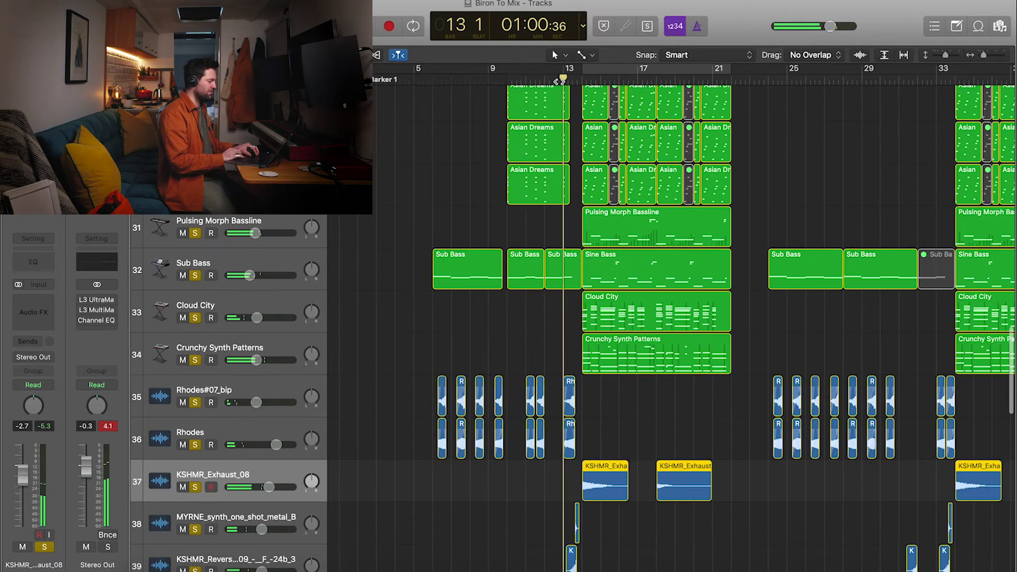
{"action": "scroll", "coordinate": [582, 335], "scroll_direction": "up", "scroll_amount": 7}
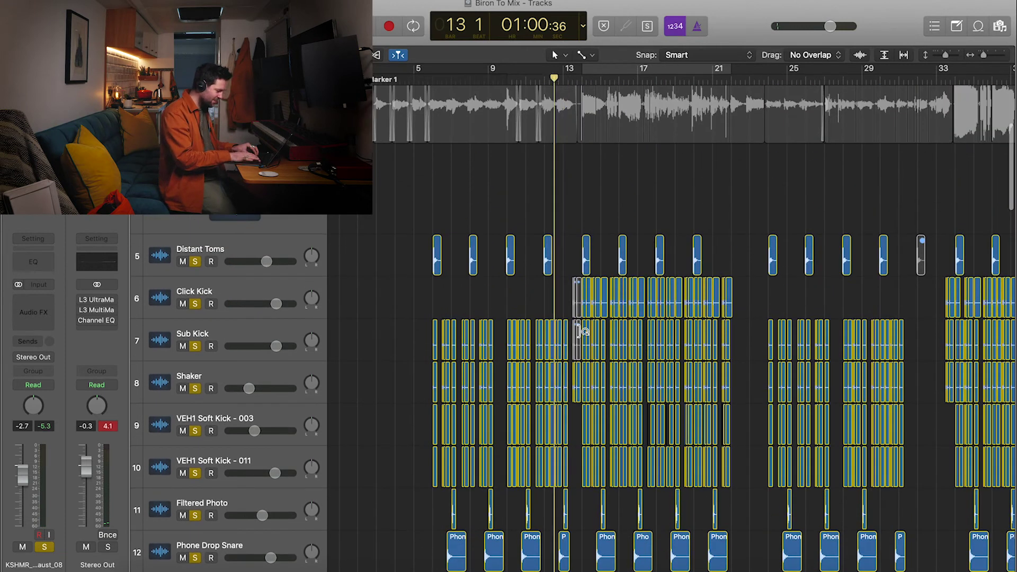
{"action": "scroll", "coordinate": [581, 332], "scroll_direction": "up", "scroll_amount": 6}
{"action": "scroll", "coordinate": [523, 389], "scroll_direction": "down", "scroll_amount": 5}
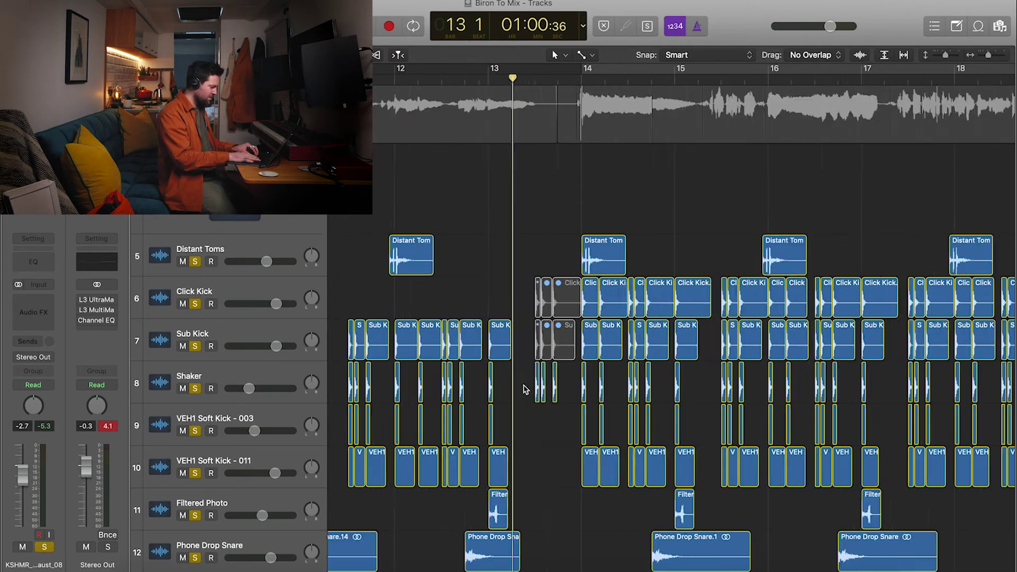
{"action": "scroll", "coordinate": [523, 387], "scroll_direction": "down", "scroll_amount": 5}
{"action": "scroll", "coordinate": [523, 385], "scroll_direction": "down", "scroll_amount": 15}
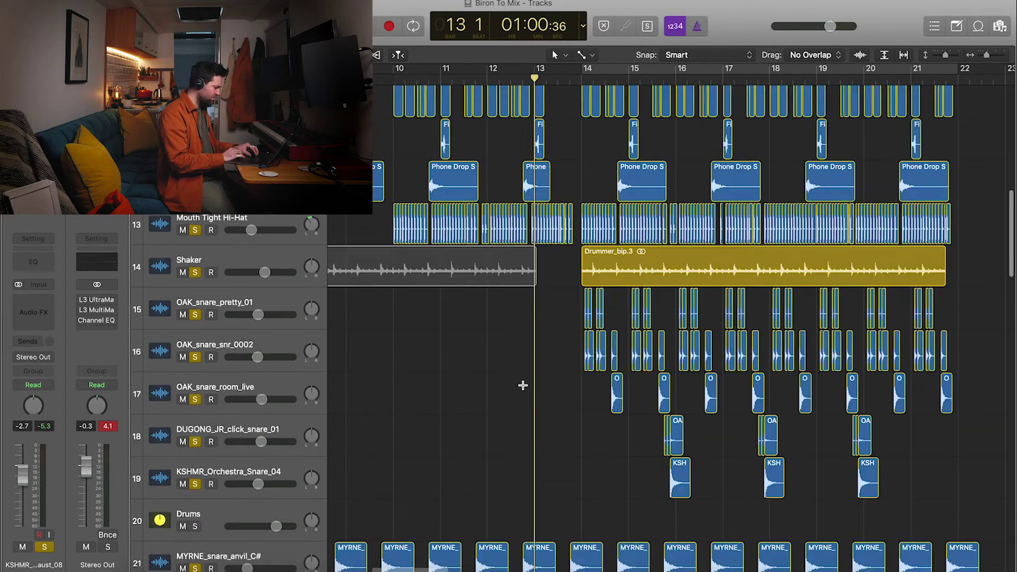
{"action": "scroll", "coordinate": [523, 385], "scroll_direction": "down", "scroll_amount": 6}
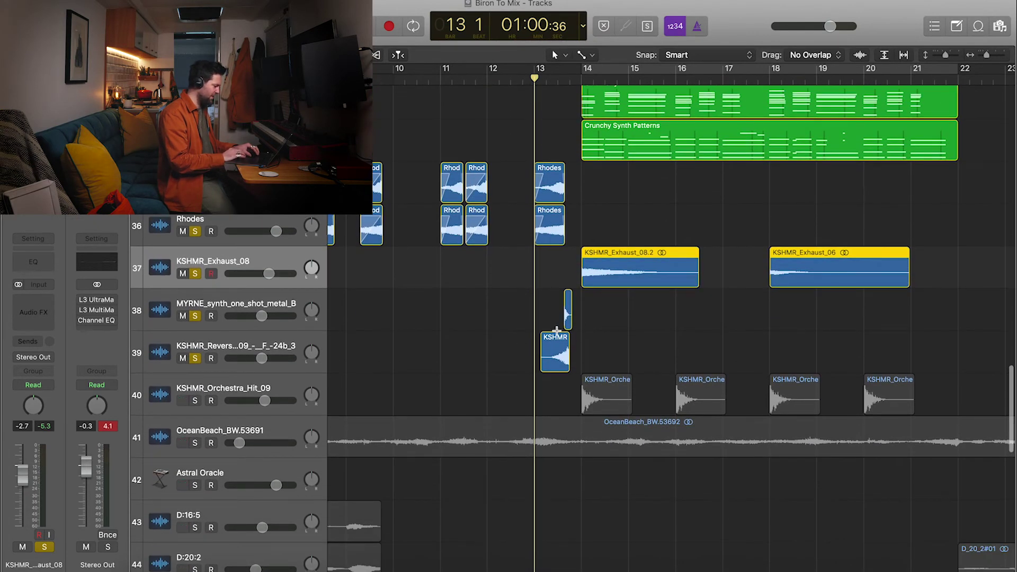
- Play the soloed tracks from bar 13 through the transition into bar 14 while reviewing the tracks below
{"action": "key", "text": "space"}
{"action": "scroll", "coordinate": [580, 354], "scroll_direction": "down", "scroll_amount": 8}
{"action": "scroll", "coordinate": [579, 355], "scroll_direction": "up", "scroll_amount": 4}
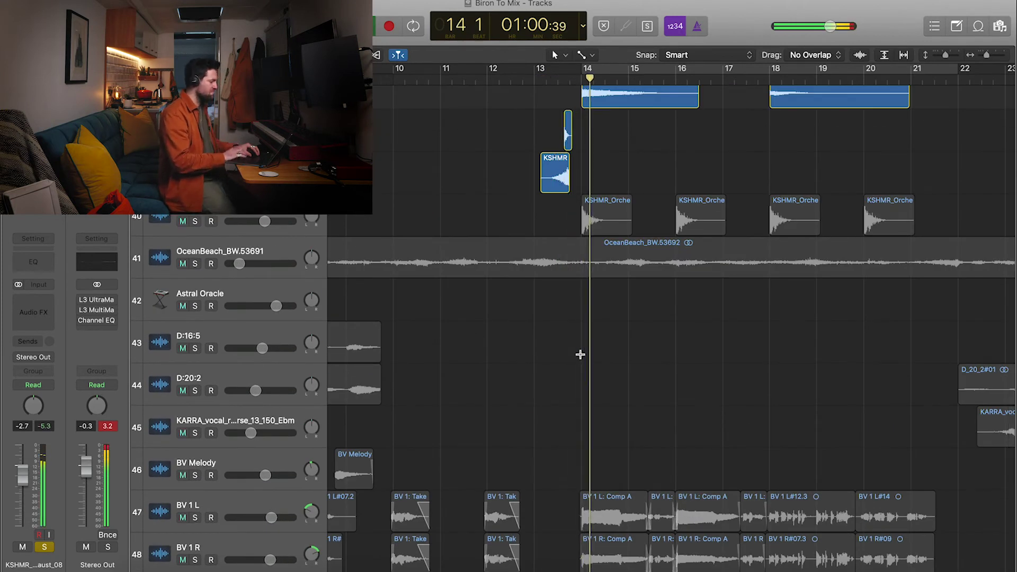
{"action": "scroll", "coordinate": [580, 355], "scroll_direction": "up", "scroll_amount": 3}
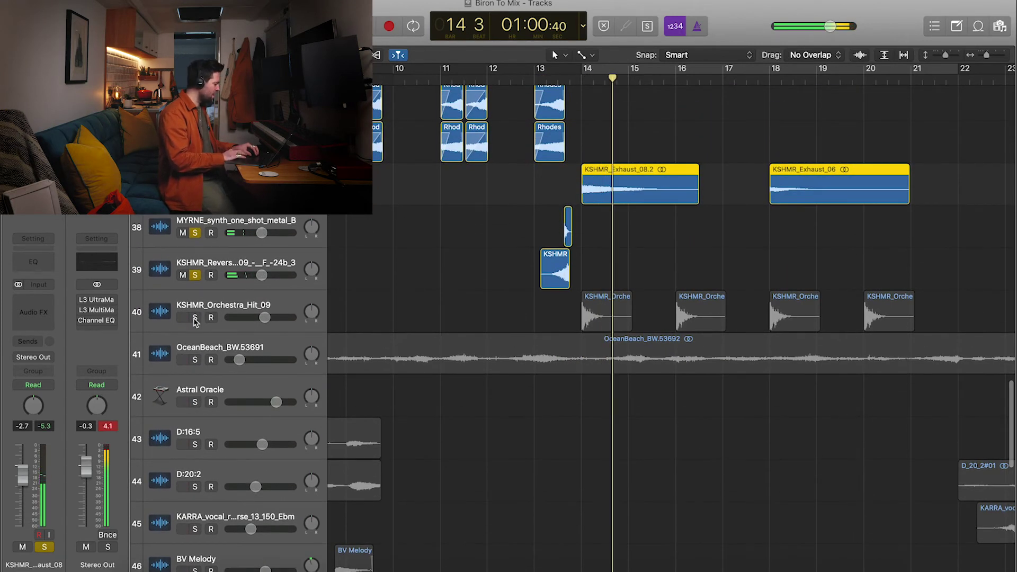
- Clear the existing solos, solo only KSHMR_Orchestra_Hit_09, and play it from bar 14
{"action": "left_click", "coordinate": [195, 318]}
{"action": "key", "text": "s"}
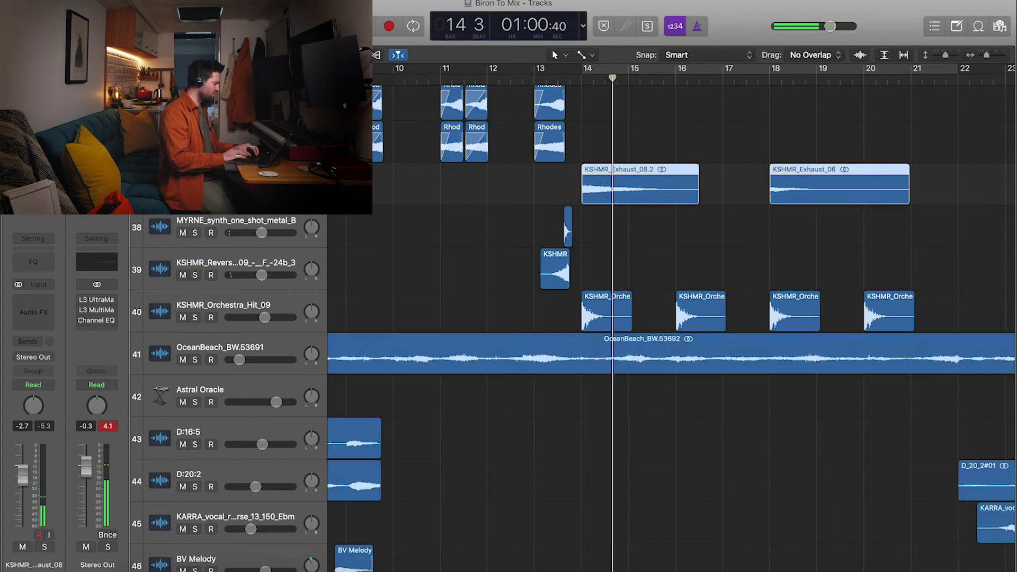
{"action": "left_click", "coordinate": [195, 318]}
{"action": "key", "text": "space"}
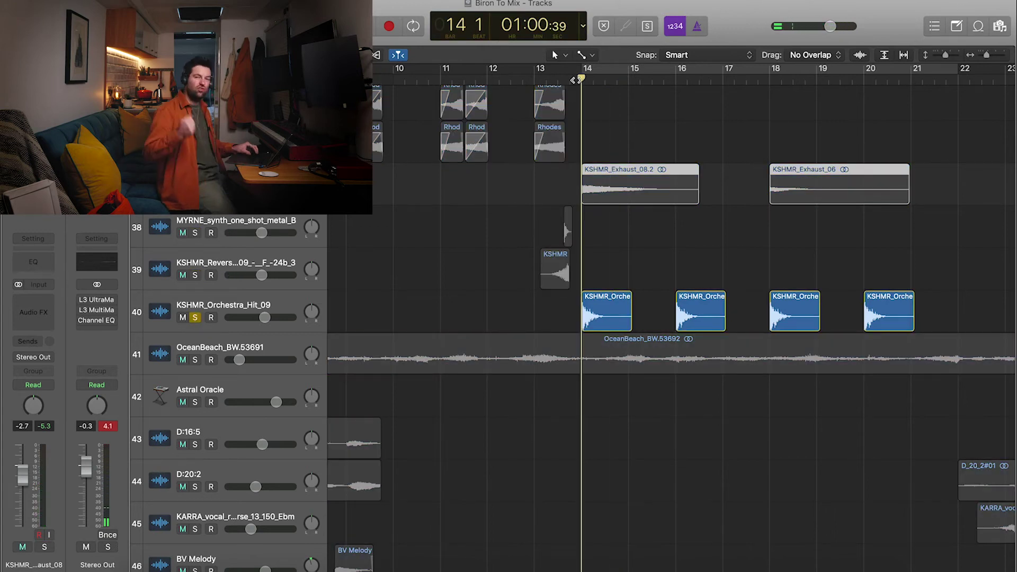
{"action": "key", "text": "space"}
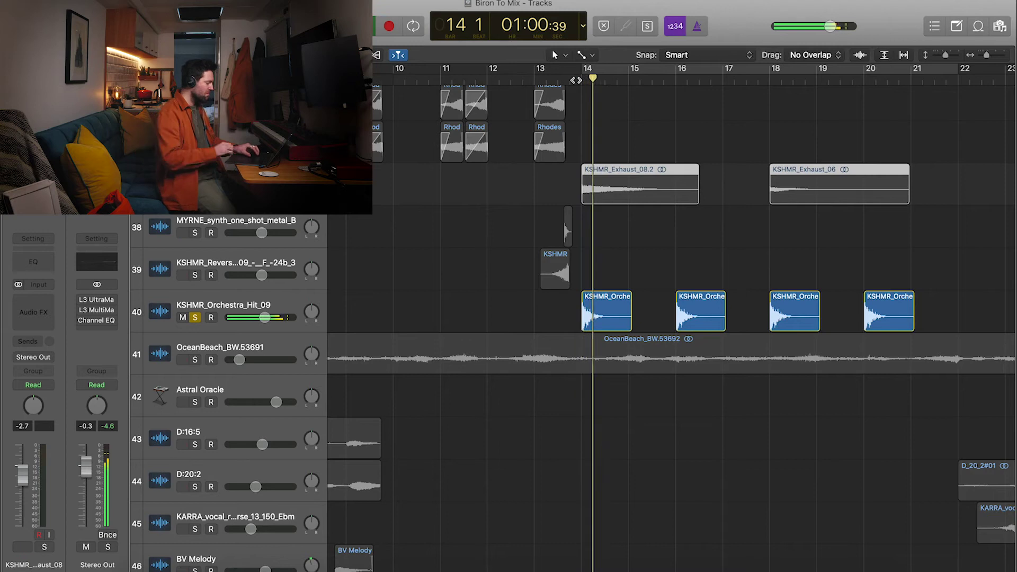
- Solo KSHMR_Orchestra_Hit_09 together with the preceding tracks and play them from bar 13
{"action": "mouse_move", "coordinate": [216, 299]}
{"action": "left_click", "coordinate": [194, 318]}
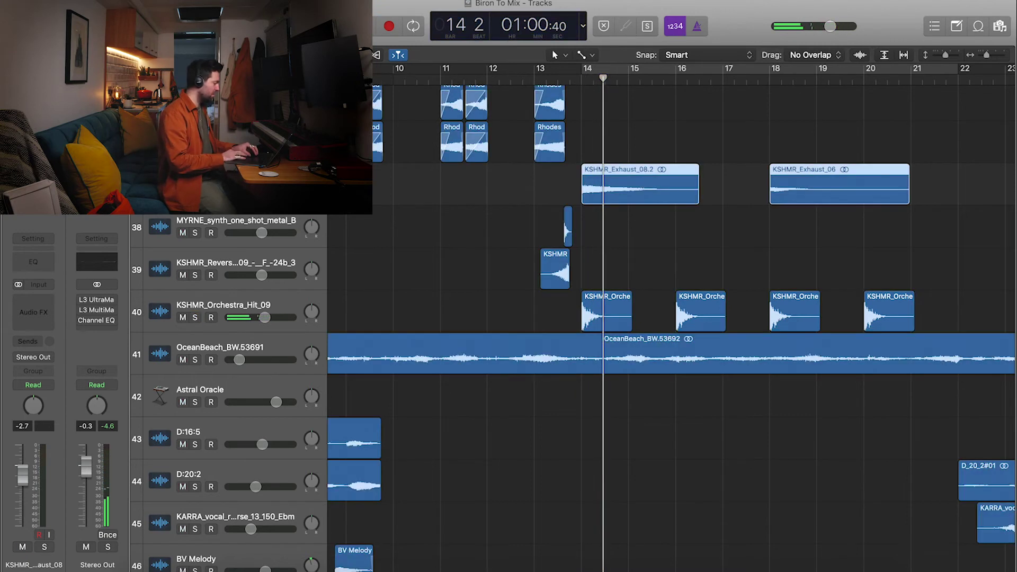
{"action": "key", "text": "s"}
{"action": "left_click", "coordinate": [537, 76]}
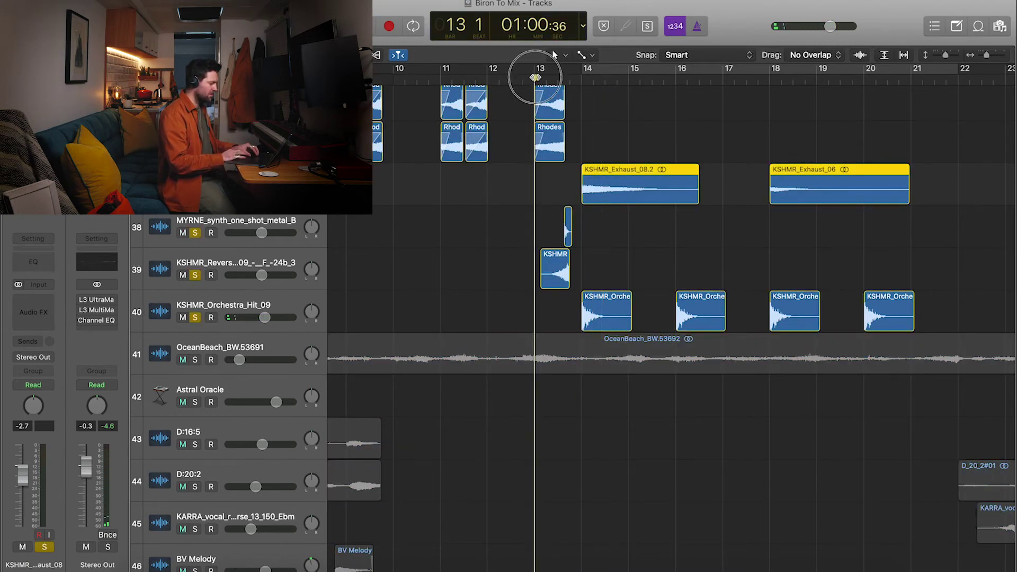
{"action": "scroll", "coordinate": [647, 316], "scroll_direction": "down", "scroll_amount": 2}
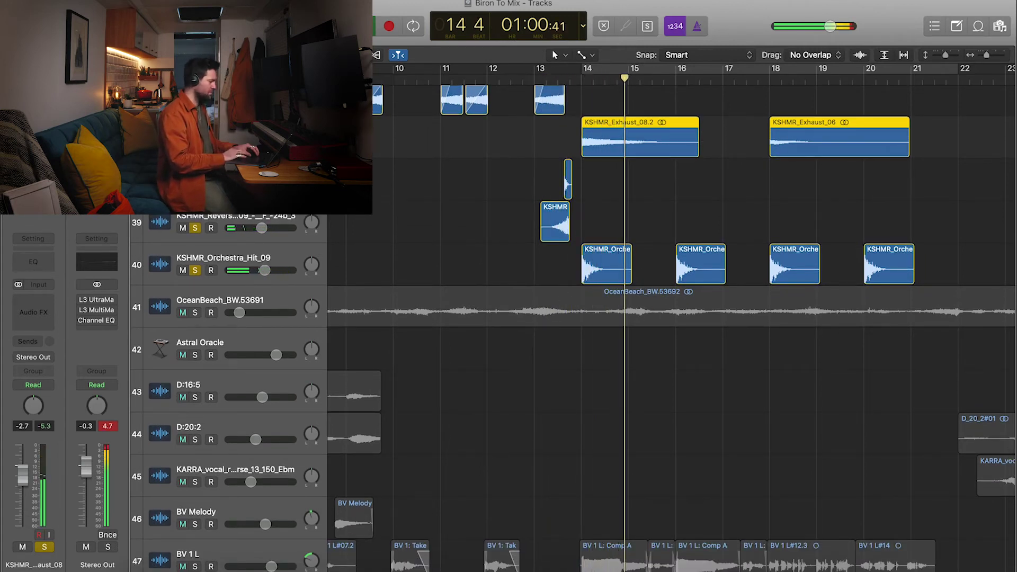
- Clear the existing solos, solo only OceanBeach_BW.53691, and play it from bar 14
{"action": "key", "text": "s"}
{"action": "left_click", "coordinate": [196, 313]}
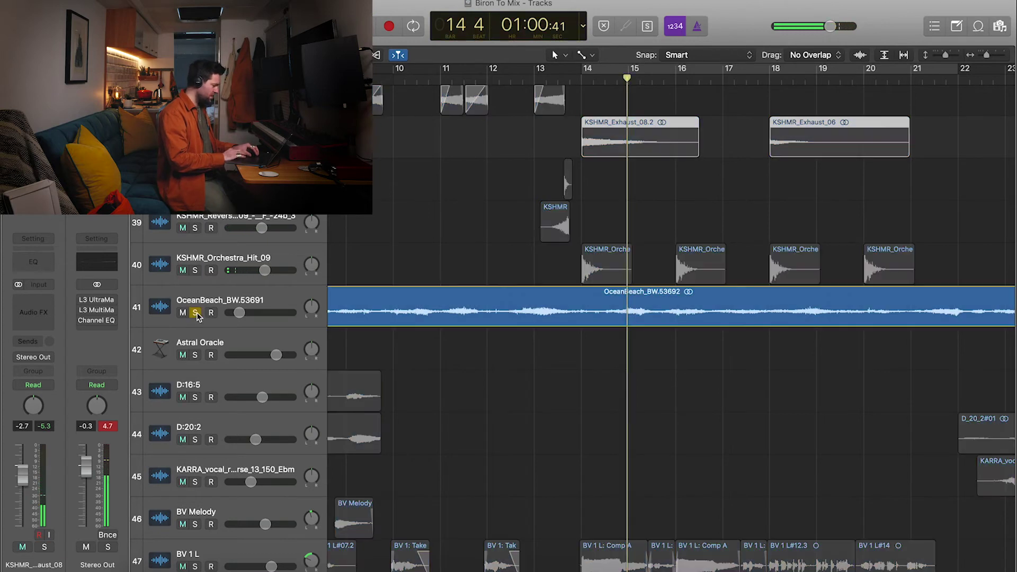
{"action": "left_click", "coordinate": [576, 78]}
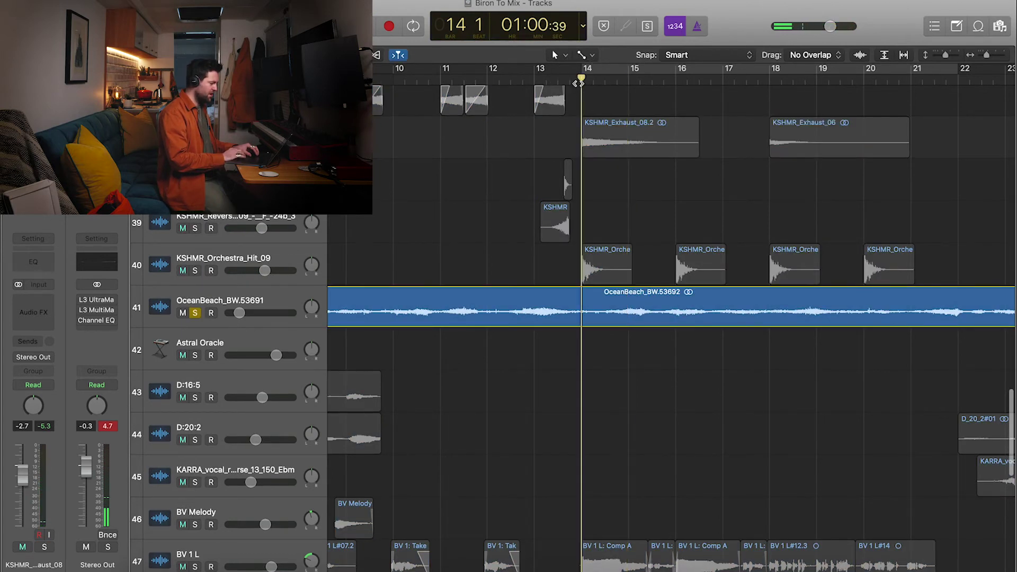
{"action": "scroll", "coordinate": [578, 84], "scroll_direction": "down", "scroll_amount": 3}
{"action": "scroll", "coordinate": [576, 83], "scroll_direction": "up", "scroll_amount": 1}
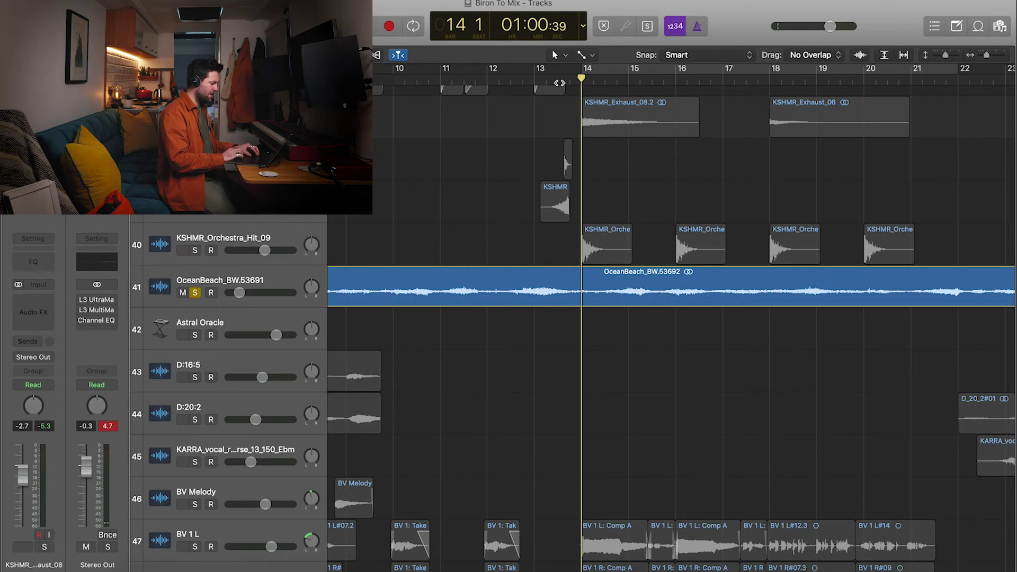
{"action": "key", "text": "space"}
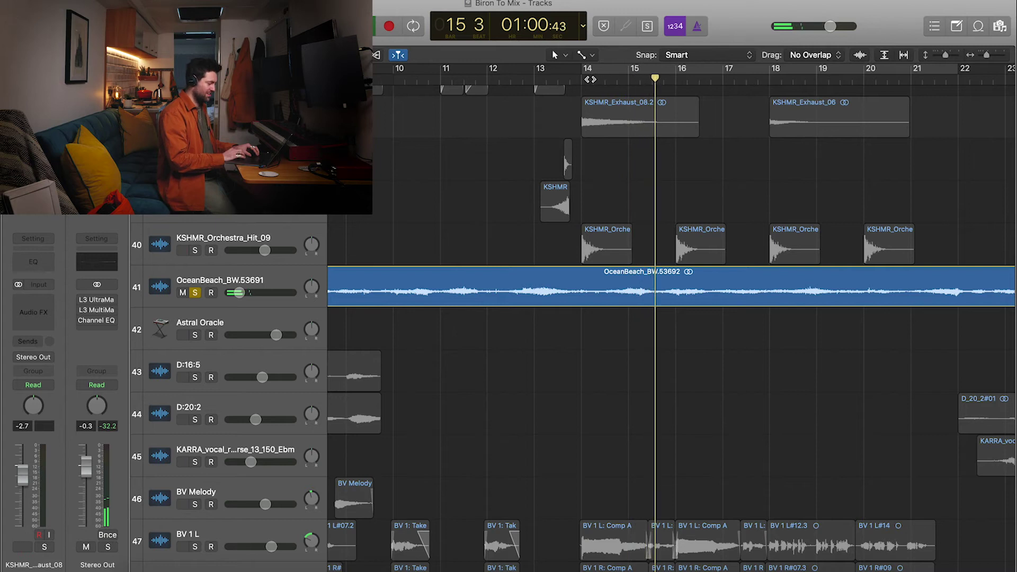
- Restore the preceding tracks' solos, add OceanBeach_BW.53691 to them, and set the playhead to bar 2
{"action": "left_click", "coordinate": [195, 294]}
{"action": "key", "text": "s"}
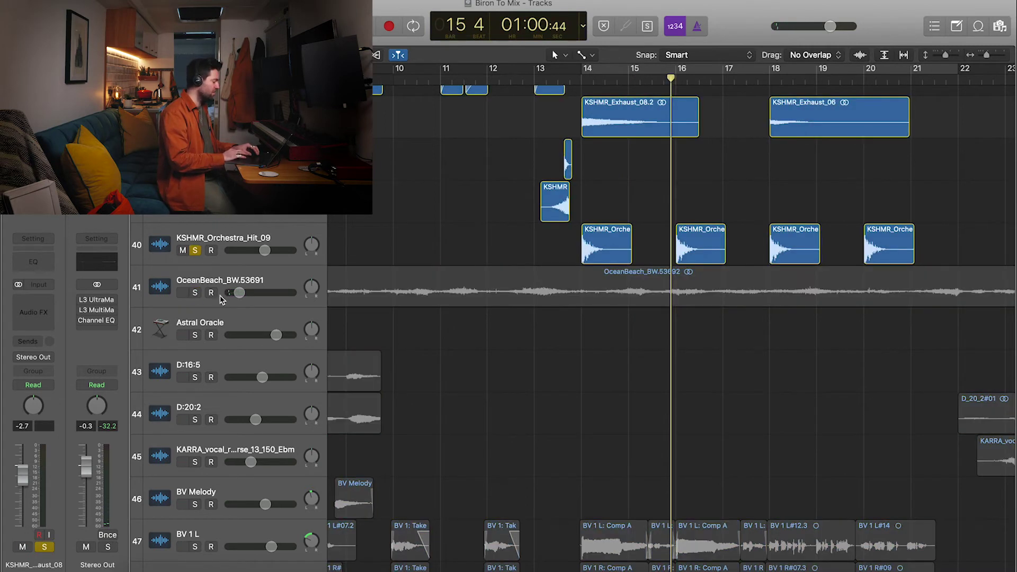
{"action": "left_click", "coordinate": [195, 293]}
{"action": "key", "text": "super+Left"}
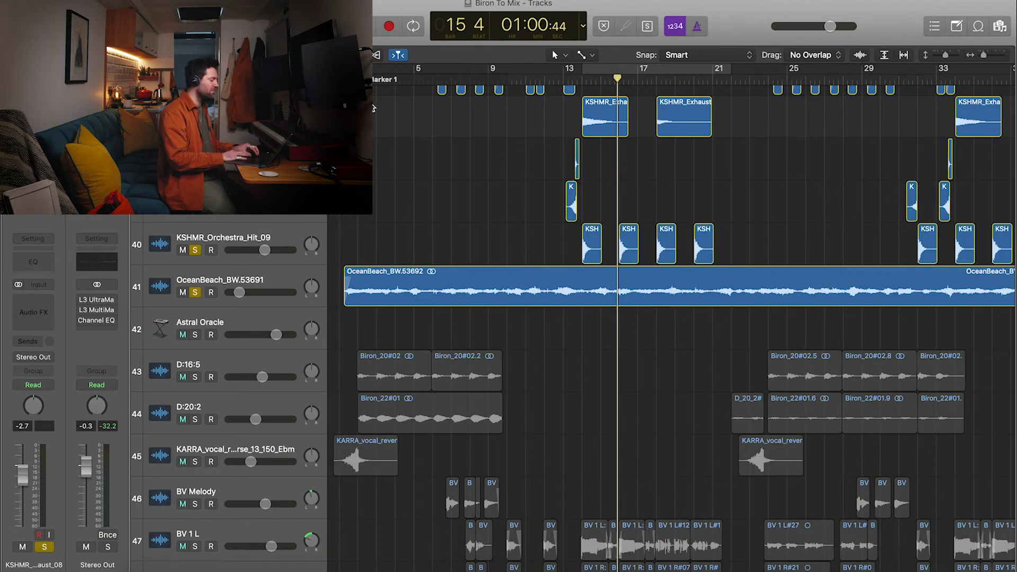
{"action": "key", "text": "space"}
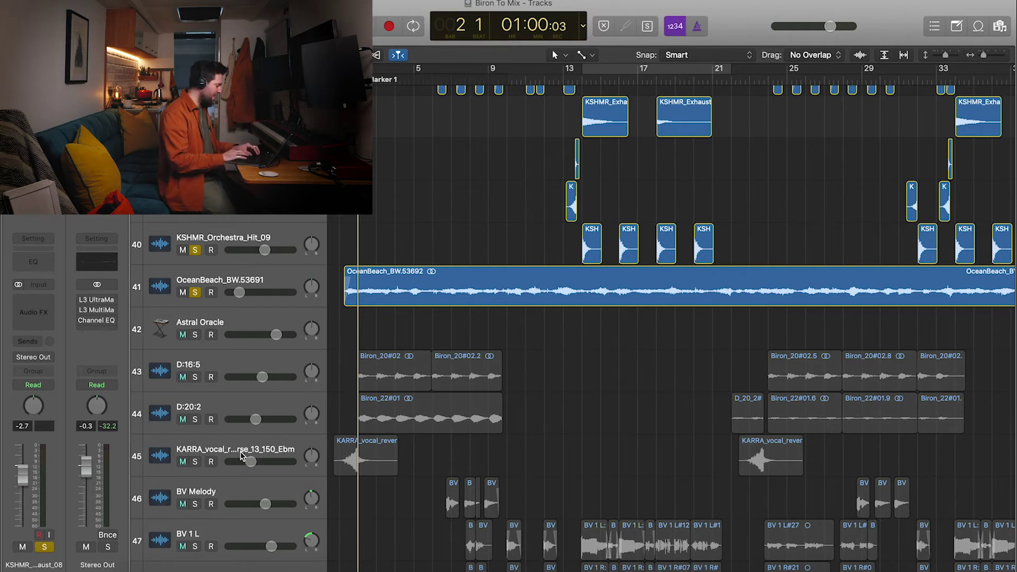
- Solo only Astral Oracle, check the whole arrangement for its regions, and select its track
{"action": "left_click", "coordinate": [195, 334]}
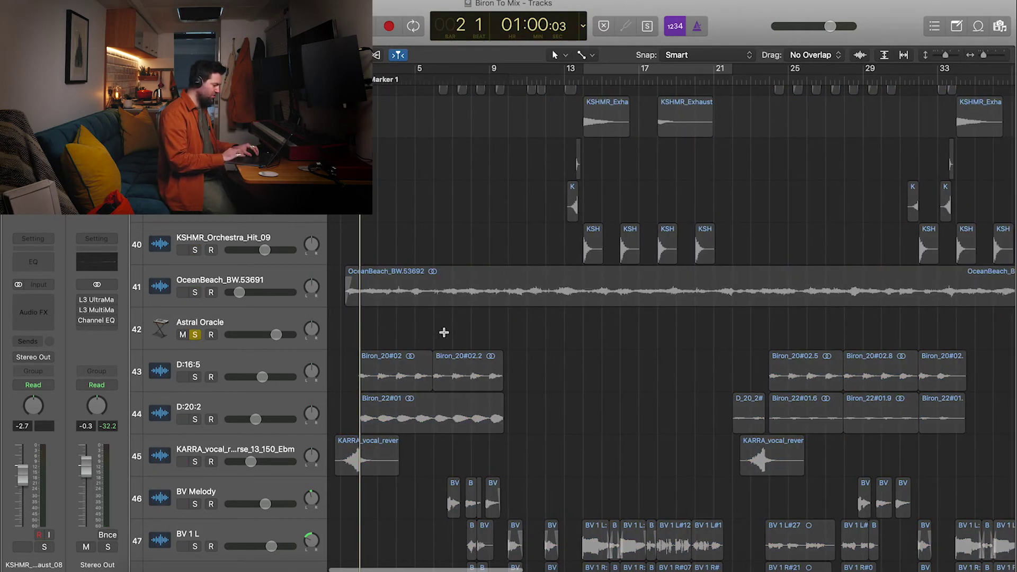
{"action": "key", "text": "super+Left"}
{"action": "key", "text": "super+Up"}
{"action": "key", "text": "super+Up"}
{"action": "key", "text": "super+Up"}
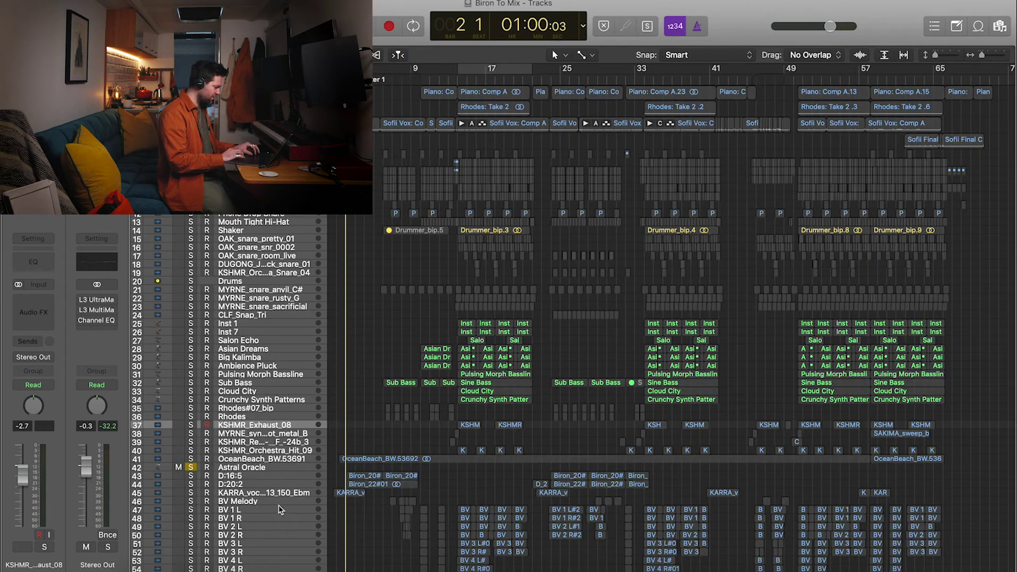
{"action": "left_click", "coordinate": [247, 469]}
{"action": "key", "text": "super+Down"}
{"action": "key", "text": "super+Down"}
{"action": "key", "text": "super+Down"}
{"action": "key", "text": "super+Right"}
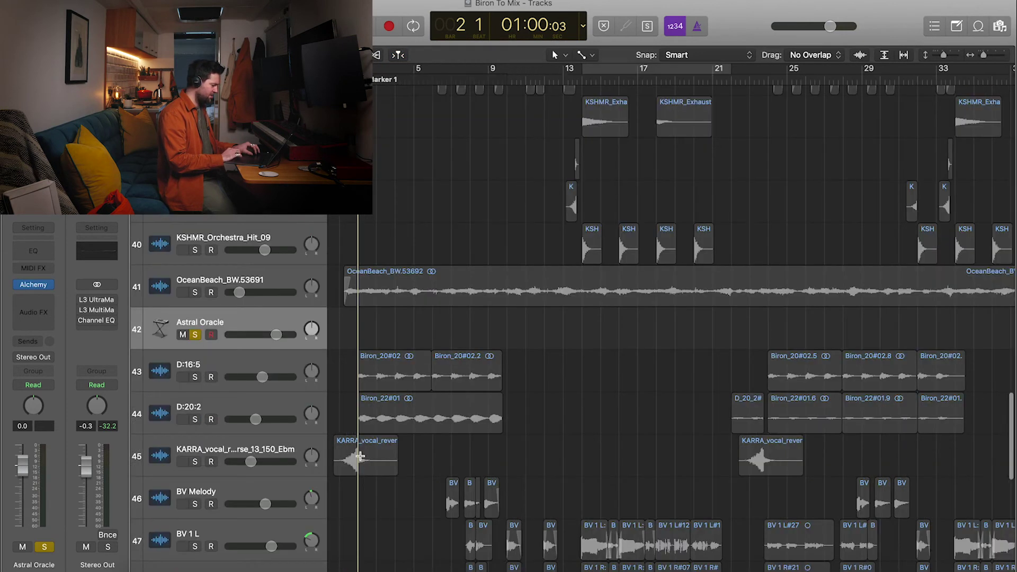
- Solo the preceding tracks down through D:16:5, then clear those solos and play D:16:5 alone from bar 2
{"action": "left_click", "coordinate": [196, 329]}
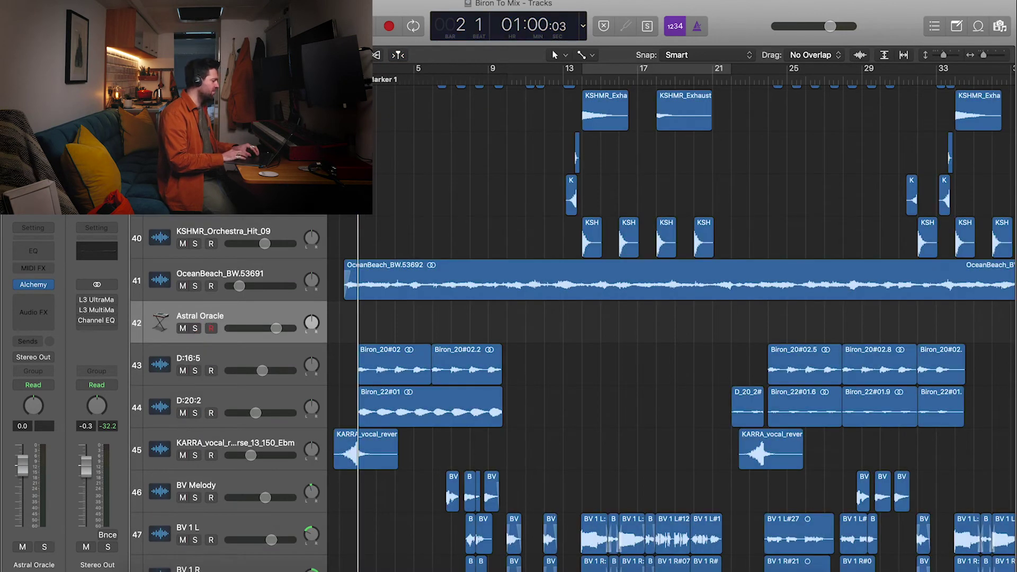
{"action": "left_click_drag", "start_coordinate": [195, 244], "coordinate": [196, 372]}
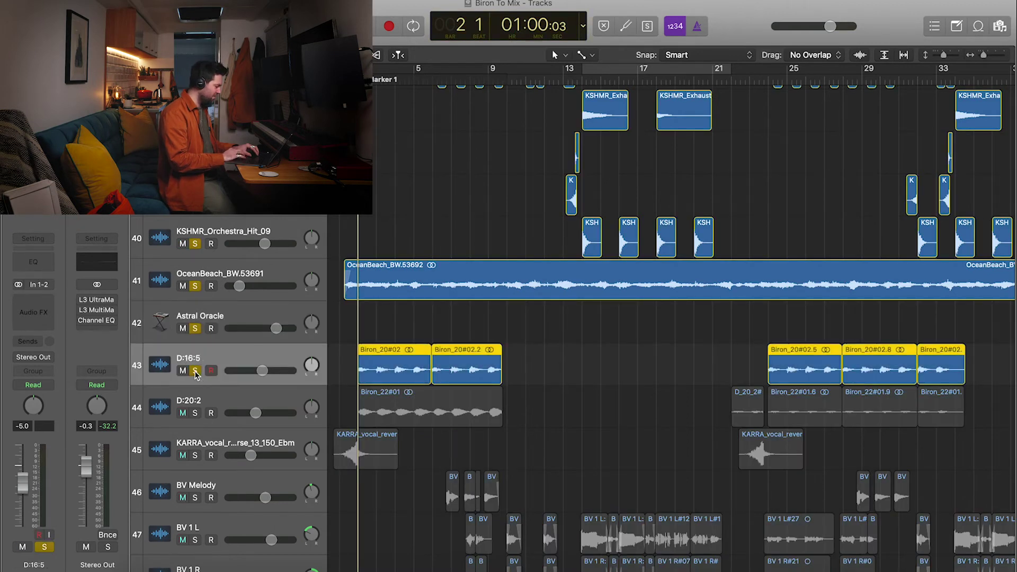
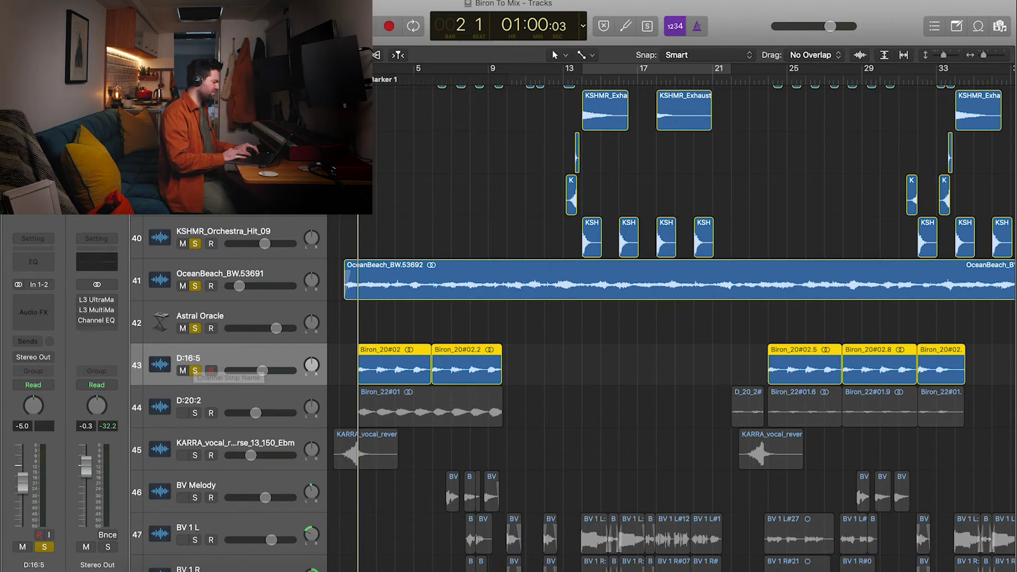
{"action": "left_click", "coordinate": [195, 371]}
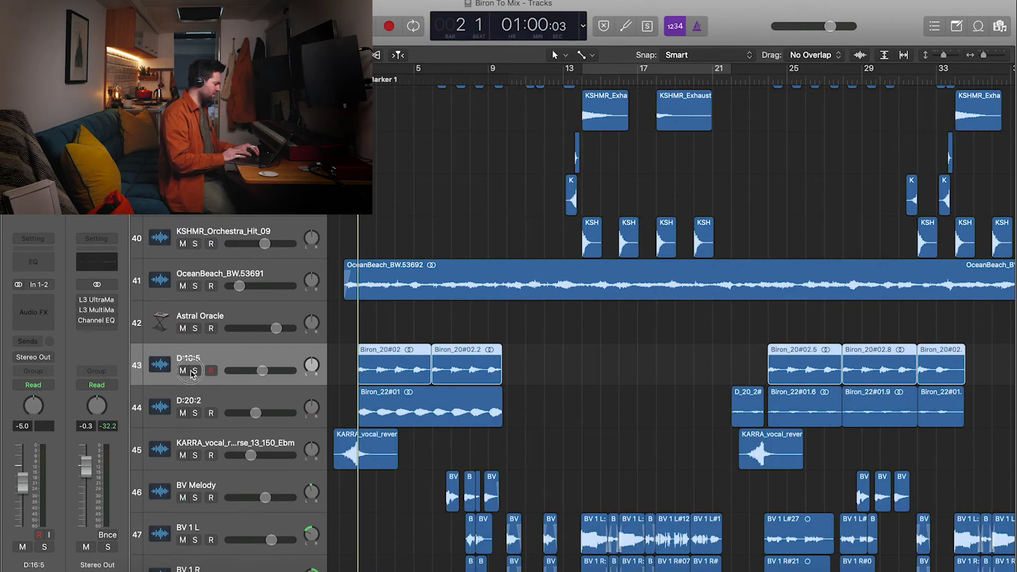
{"action": "left_click", "coordinate": [194, 370]}
{"action": "key", "text": "space"}
{"action": "scroll", "coordinate": [335, 270], "scroll_direction": "down", "scroll_amount": 1}
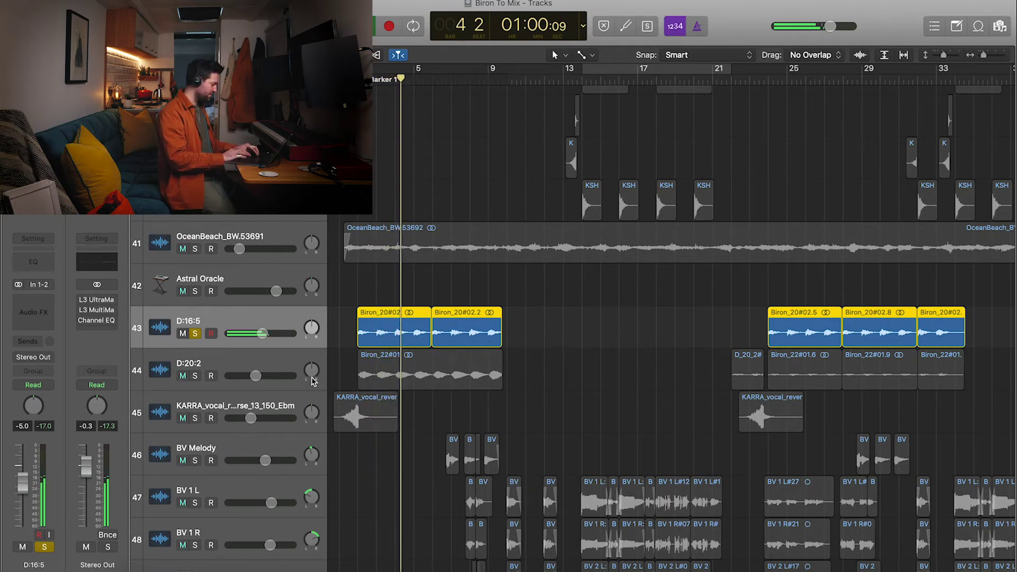
- Switch the solo from D:16:5 to D:20:2 and listen to it around bar 4
{"action": "left_click", "coordinate": [196, 334]}
{"action": "left_click", "coordinate": [195, 375]}
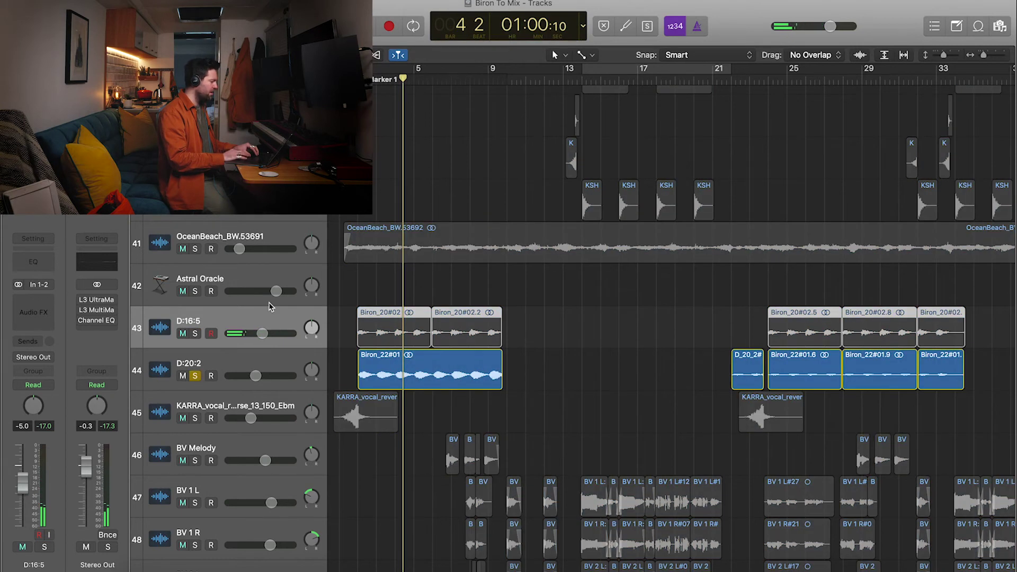
{"action": "key", "text": "shift+space"}
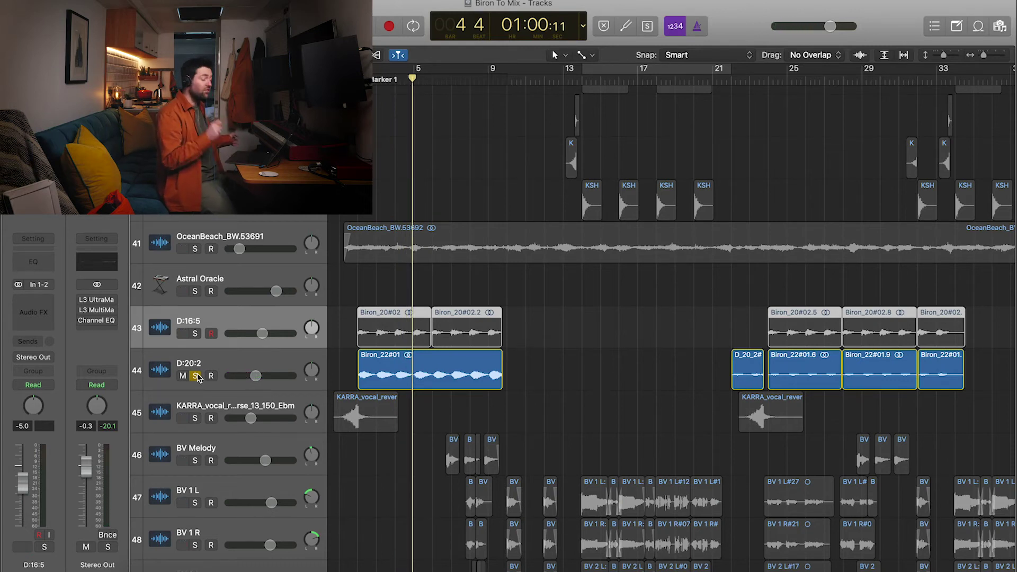
- Clear the D:20:2 solo and return the playhead to the start of the project at bar 1
{"action": "left_click", "coordinate": [196, 376]}
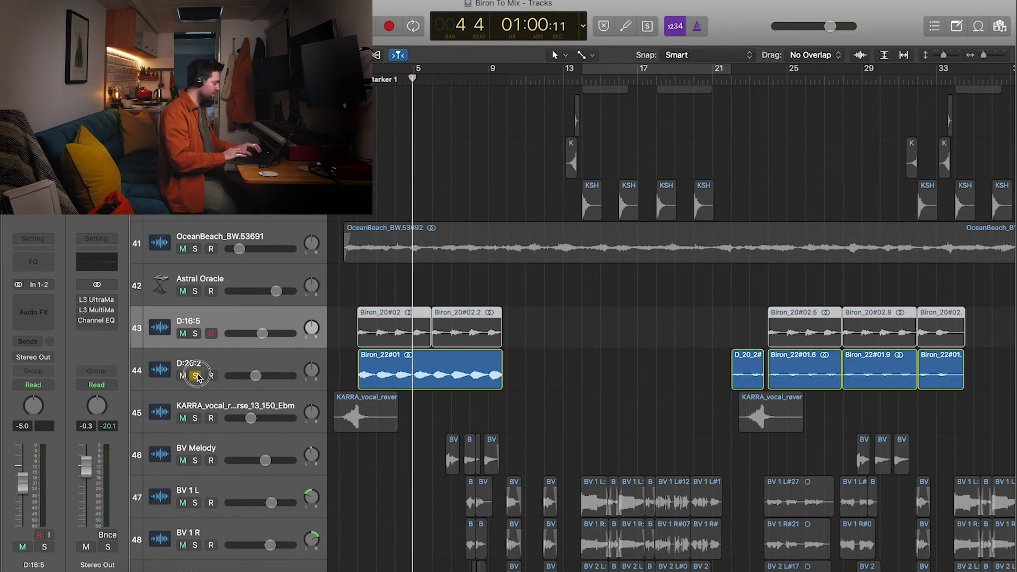
{"action": "scroll", "coordinate": [315, 366], "scroll_direction": "down", "scroll_amount": 2}
{"action": "key", "text": "Return"}
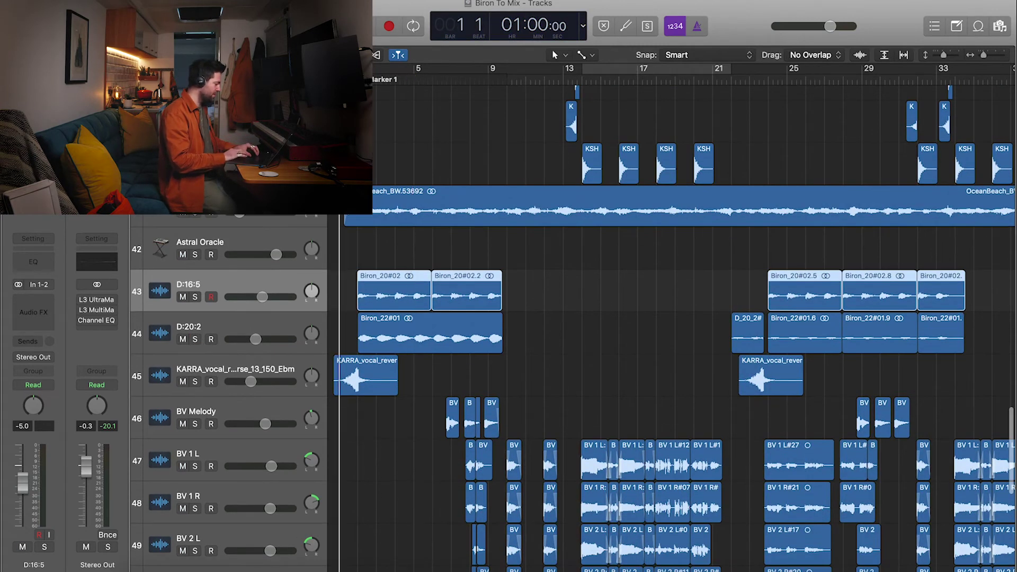
{"action": "scroll", "coordinate": [228, 386], "scroll_direction": "down", "scroll_amount": 1}
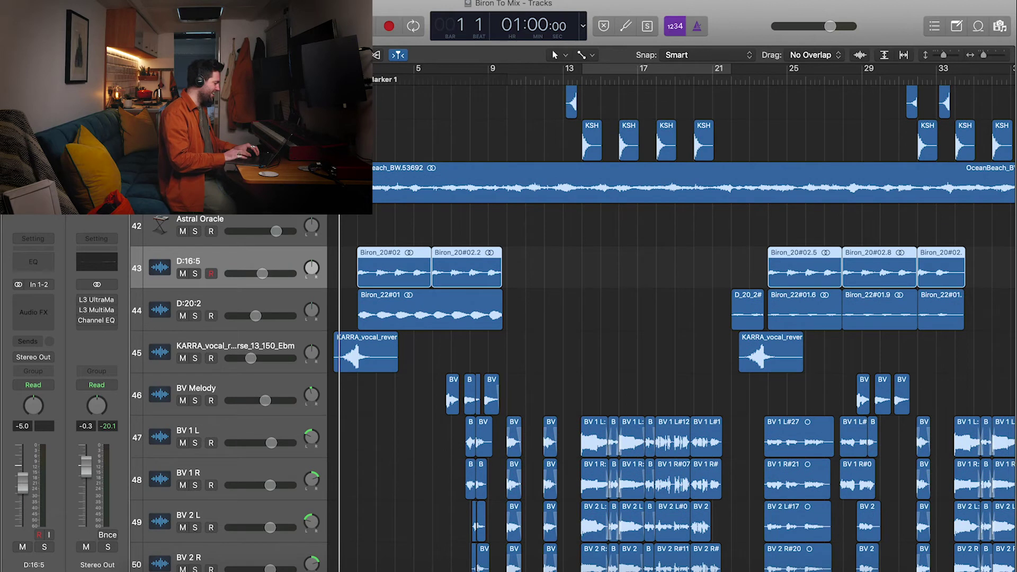
- Solo the tracks down through D:20:2 together and play the project from bar 1
{"action": "key", "text": "s"}
{"action": "left_click", "coordinate": [195, 316]}
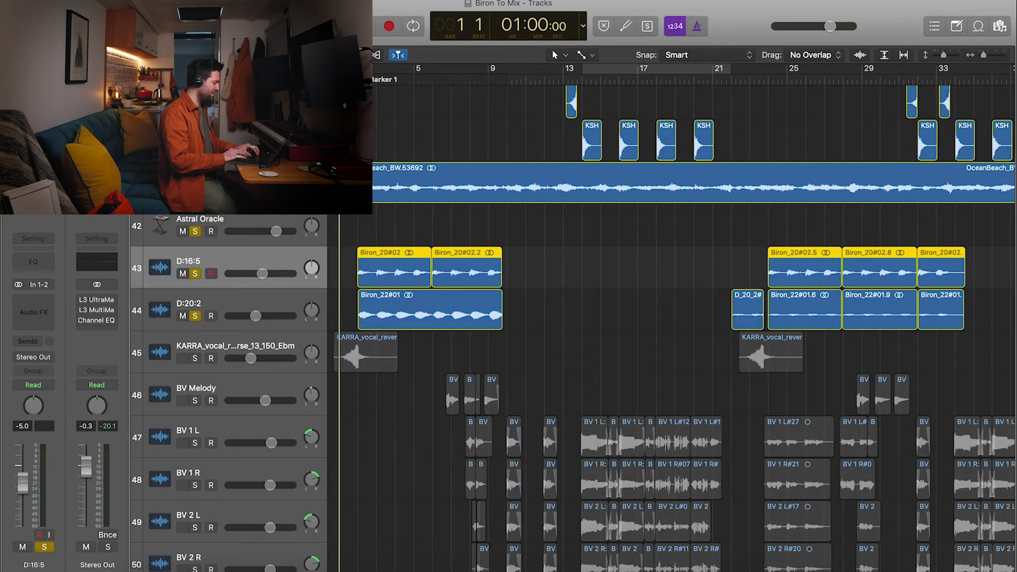
{"action": "key", "text": "space"}
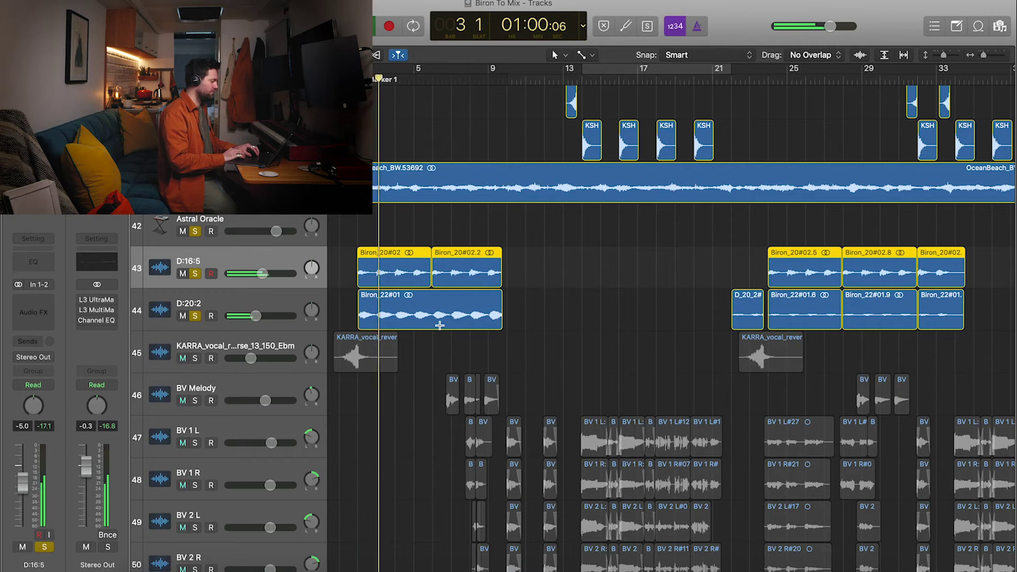
- Review the drum, bass, synth, Rhodes, effect and ambience tracks in the arrangement while the soloed group plays through bar 9
{"action": "scroll", "coordinate": [440, 325], "scroll_direction": "up", "scroll_amount": 10}
{"action": "scroll", "coordinate": [440, 326], "scroll_direction": "down", "scroll_amount": 6}
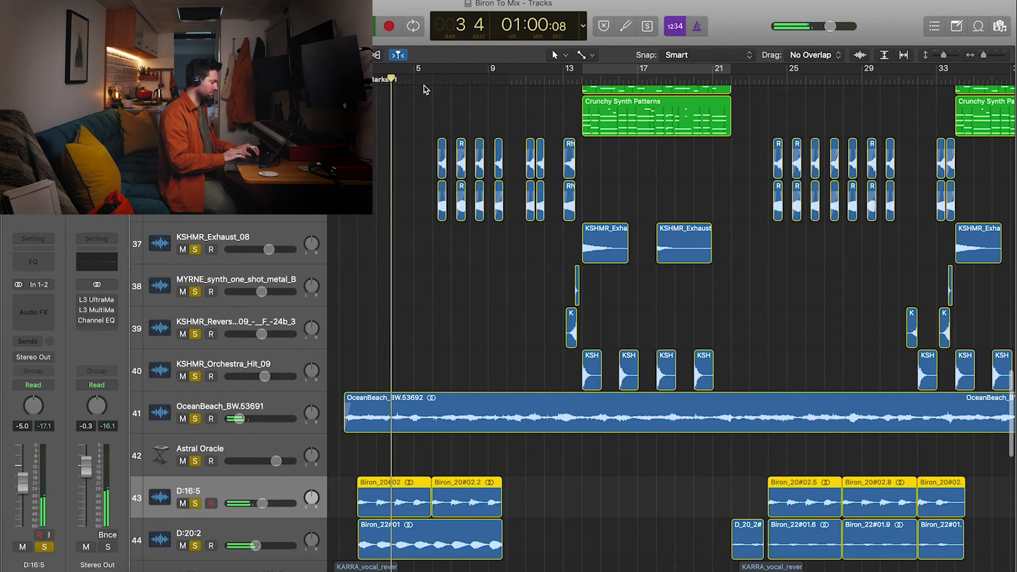
{"action": "scroll", "coordinate": [413, 295], "scroll_direction": "down", "scroll_amount": 1}
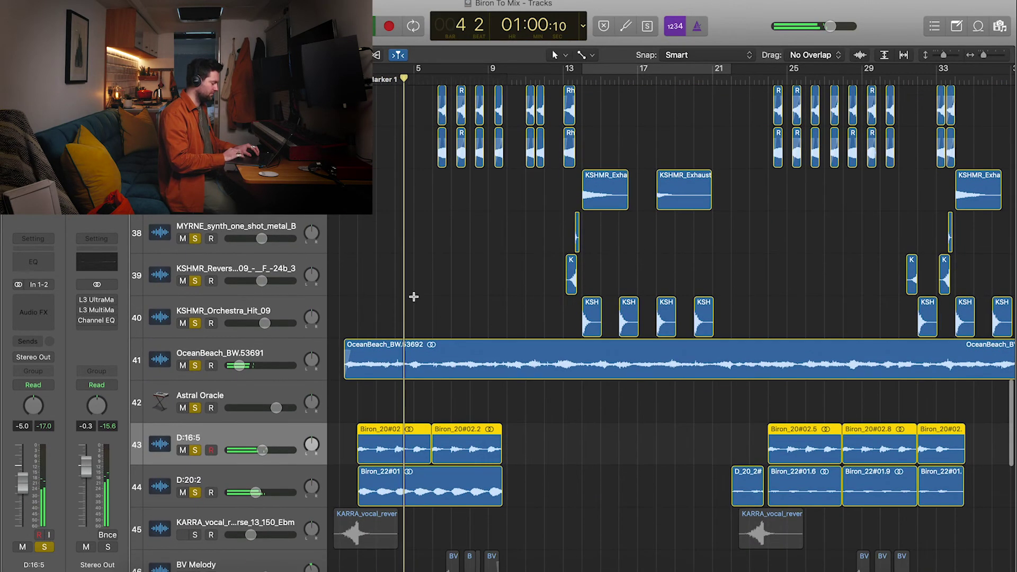
{"action": "scroll", "coordinate": [414, 297], "scroll_direction": "up", "scroll_amount": 12}
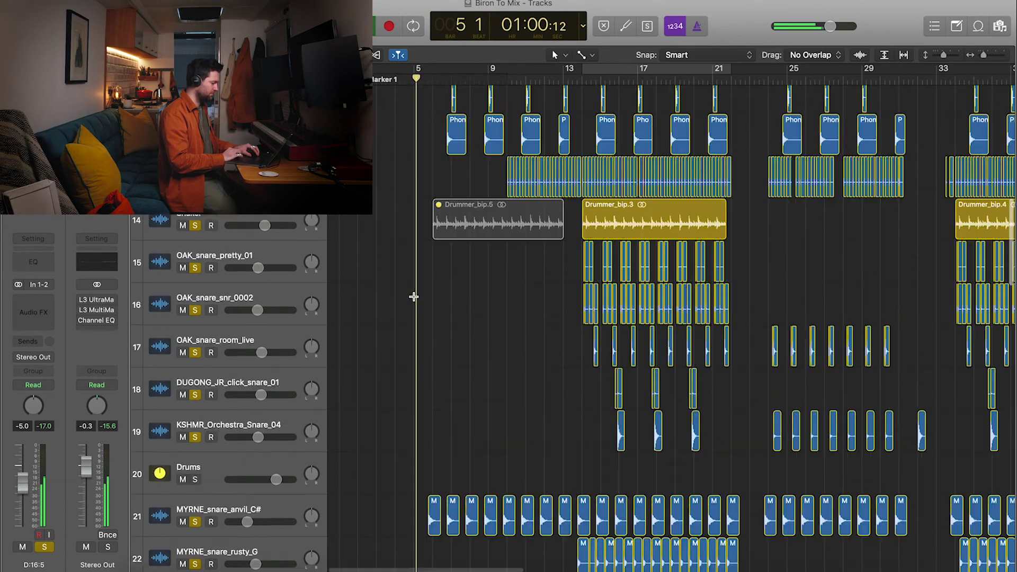
{"action": "scroll", "coordinate": [413, 297], "scroll_direction": "up", "scroll_amount": 5}
{"action": "scroll", "coordinate": [414, 296], "scroll_direction": "down", "scroll_amount": 14}
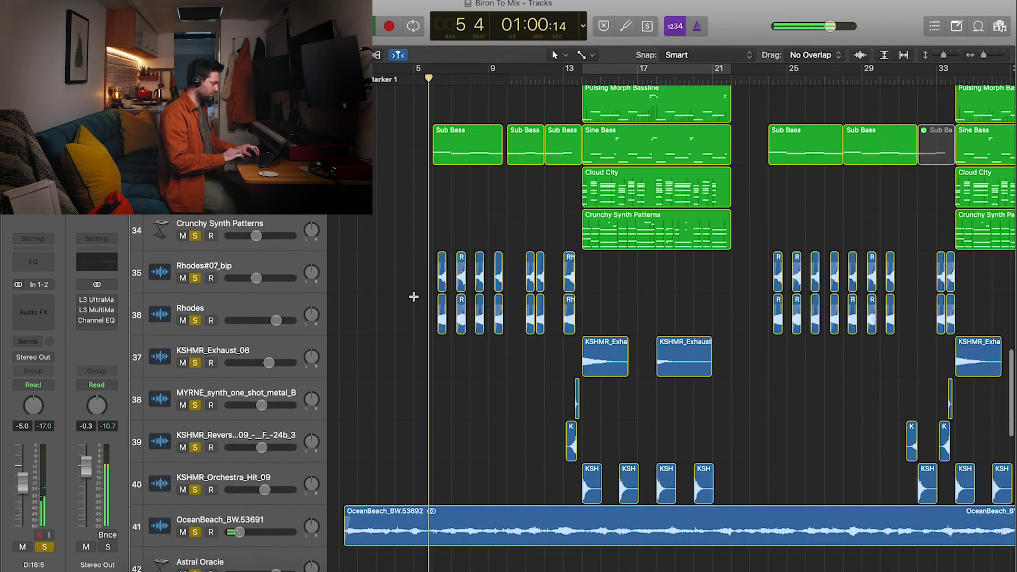
{"action": "scroll", "coordinate": [414, 297], "scroll_direction": "down", "scroll_amount": 3}
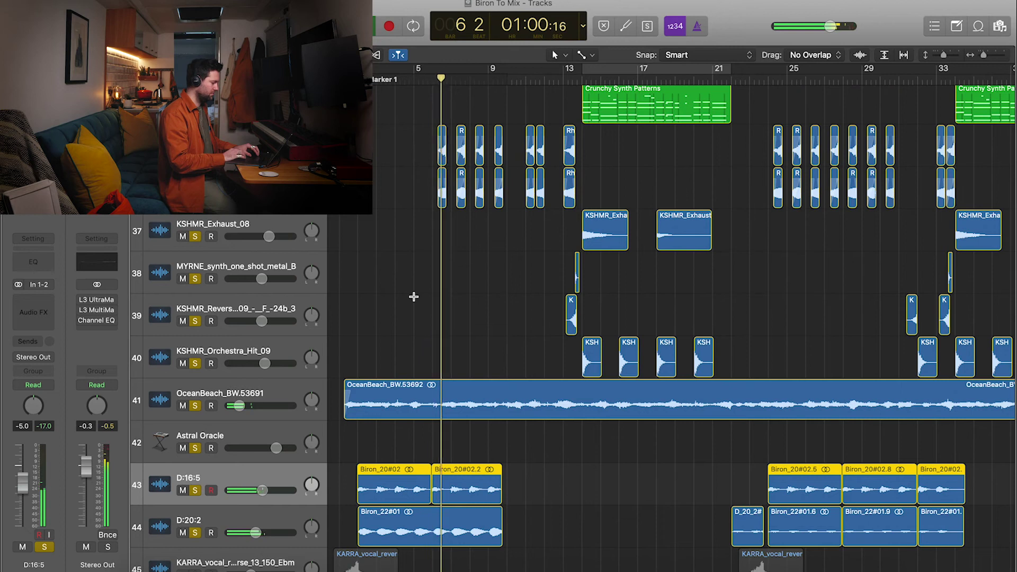
{"action": "scroll", "coordinate": [414, 296], "scroll_direction": "up", "scroll_amount": 3}
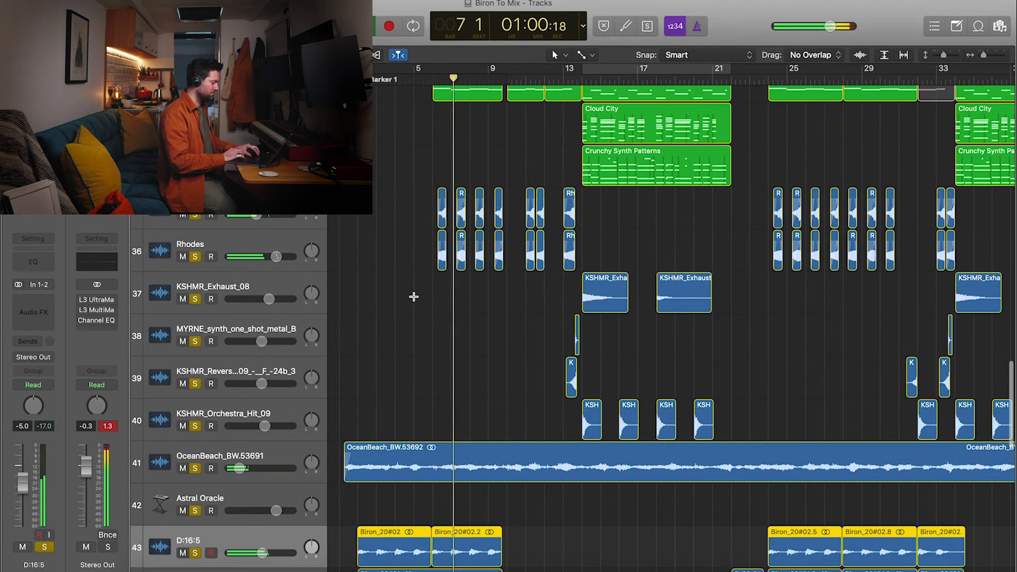
{"action": "scroll", "coordinate": [414, 296], "scroll_direction": "down", "scroll_amount": 10}
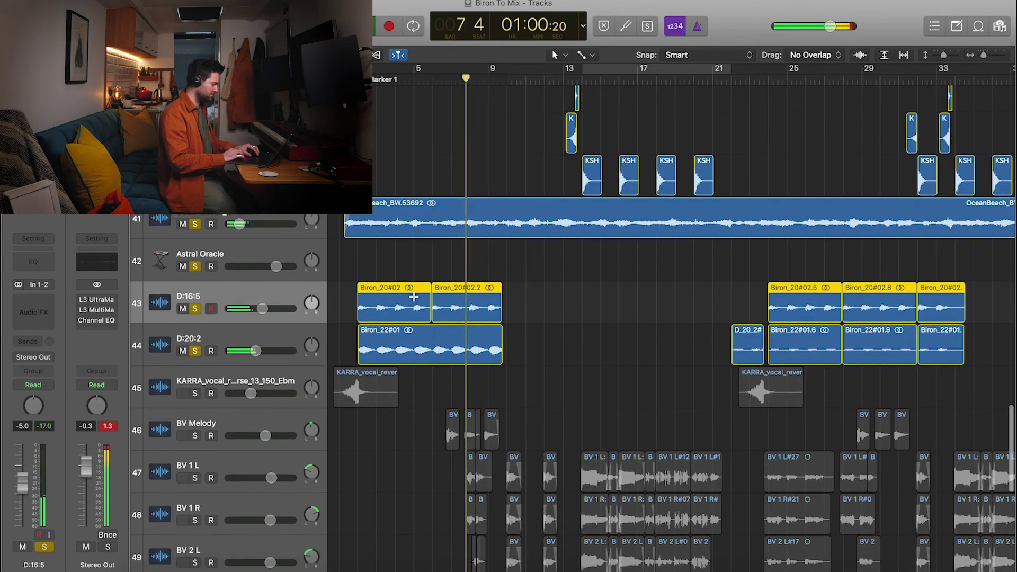
{"action": "scroll", "coordinate": [414, 297], "scroll_direction": "down", "scroll_amount": 4}
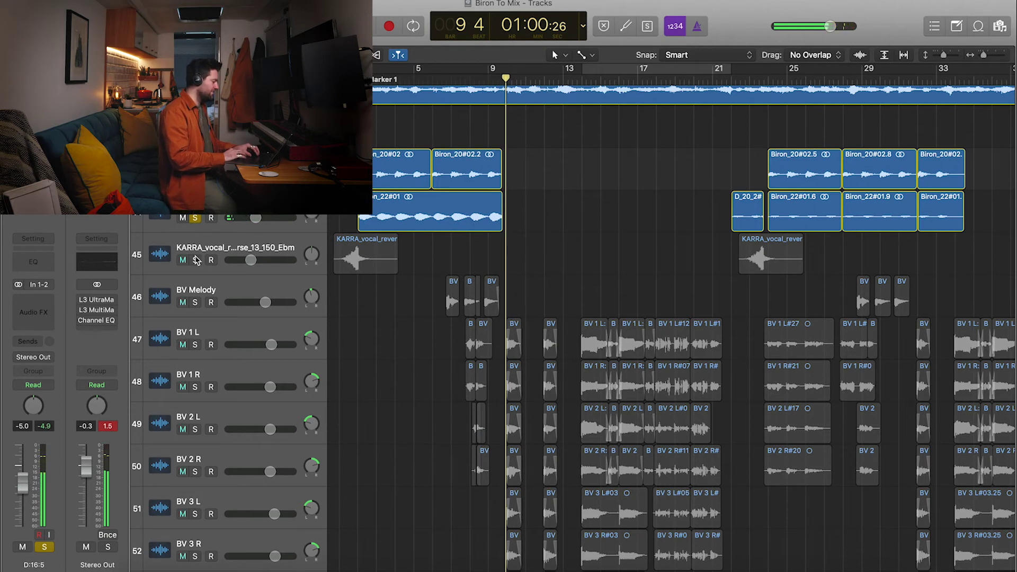
- Stop playback, clear the group solo, play only the KARRA vocal reverse track from bar 1, and select its track
{"action": "key", "text": "space"}
{"action": "key", "text": "s"}
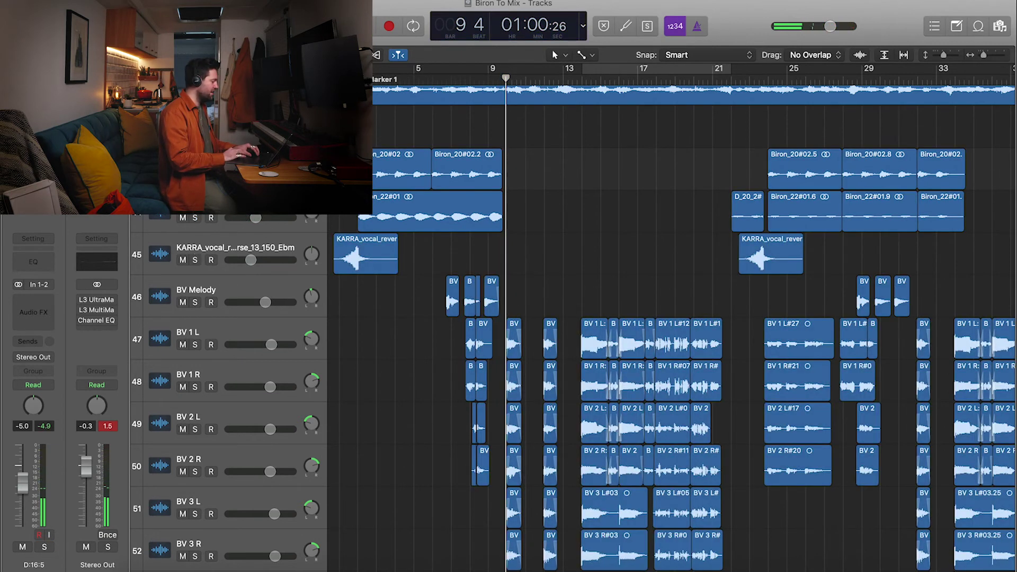
{"action": "left_click", "coordinate": [195, 260]}
{"action": "key", "text": "Return"}
{"action": "key", "text": "space"}
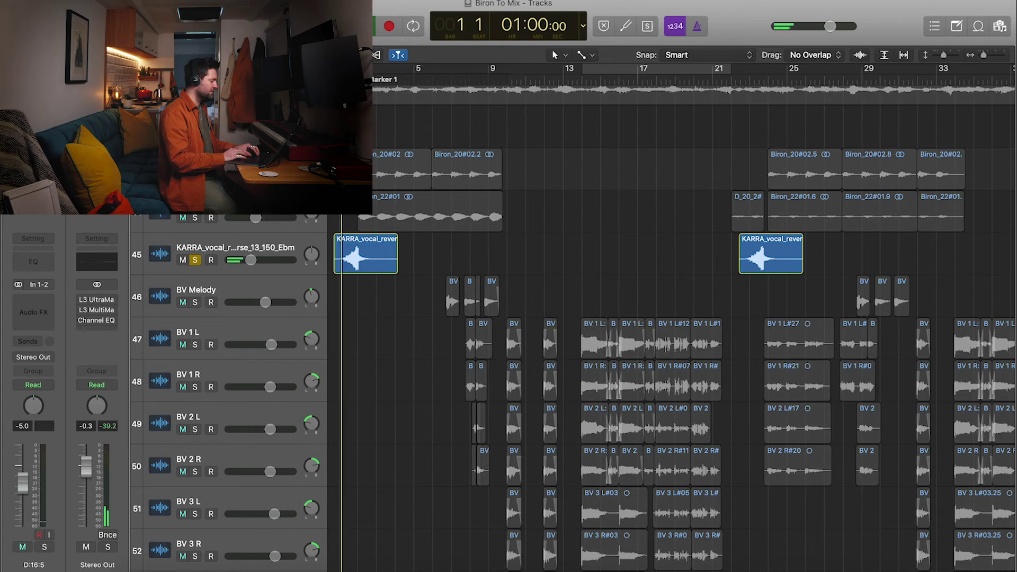
{"action": "left_click", "coordinate": [236, 248]}
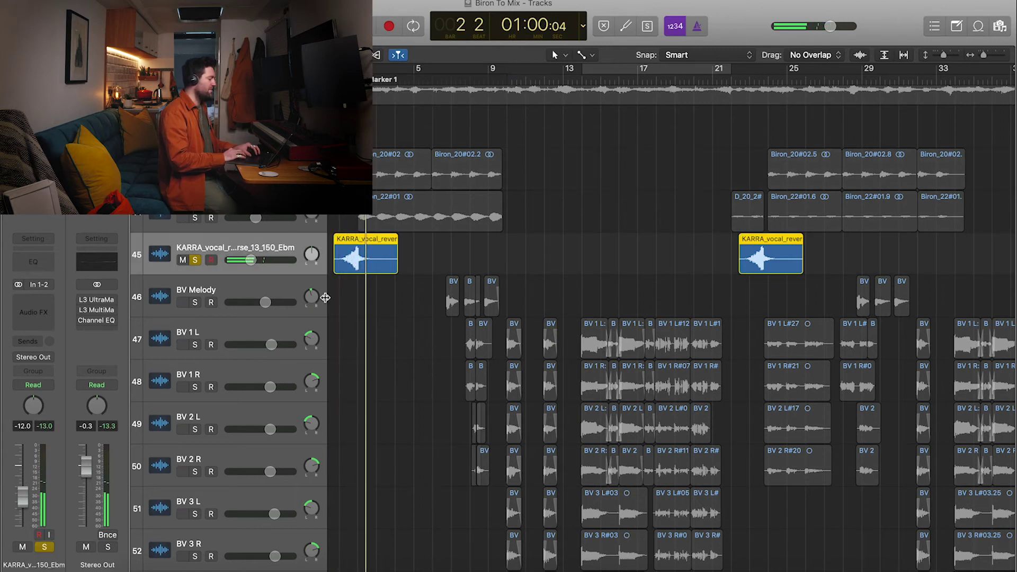
- Switch the solo from the KARRA vocal reverse track to BV Melody, select it while listening around bar 8, and clear its solo
{"action": "left_click", "coordinate": [195, 260]}
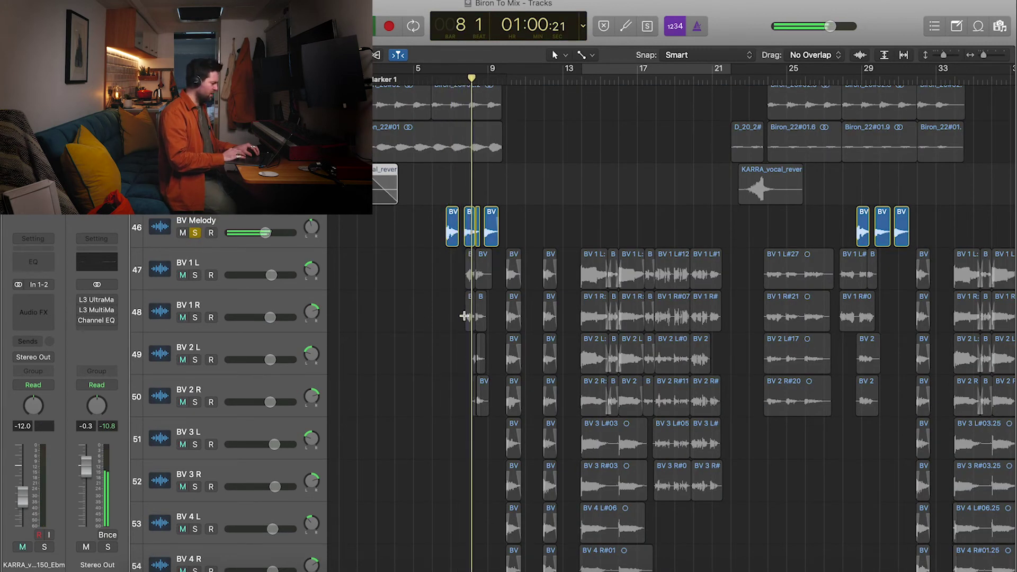
{"action": "left_click", "coordinate": [257, 234]}
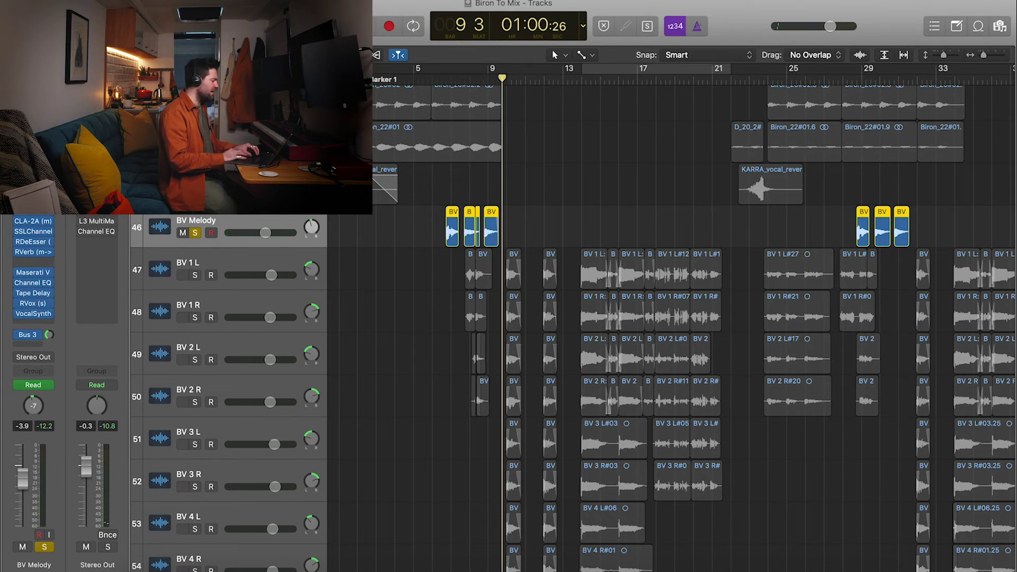
{"action": "left_click", "coordinate": [196, 233]}
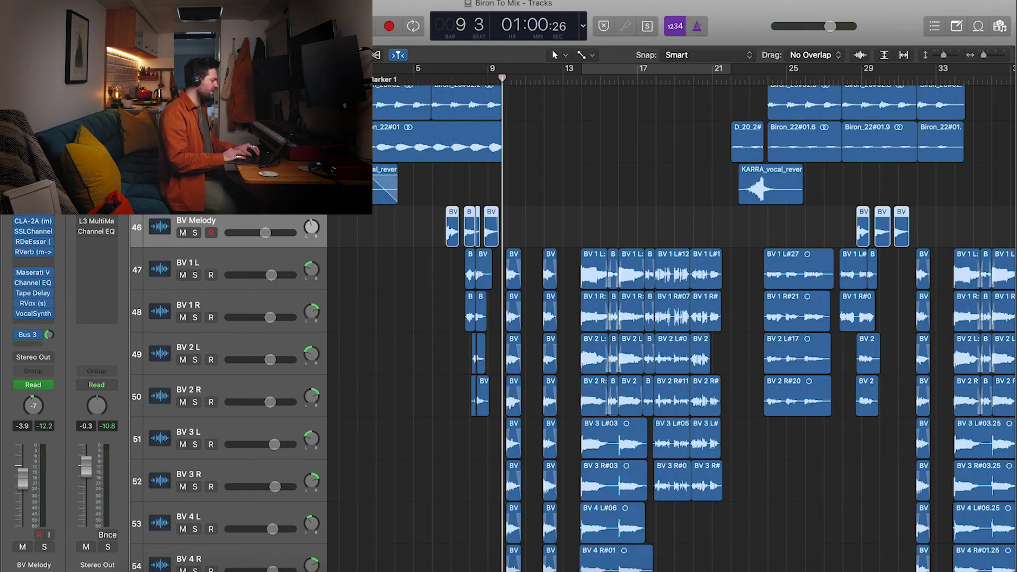
- Play the tracks soloed down through BV Melody around bars 7 to 9 and set BV Melody's volume to -3.6 dB
{"action": "key", "text": "s"}
{"action": "key", "text": "space"}
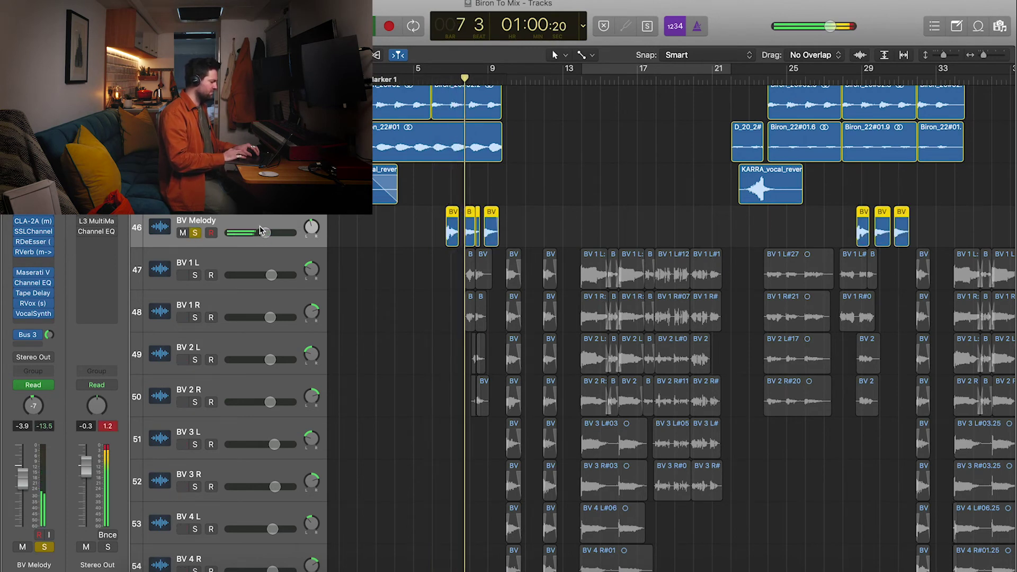
{"action": "left_click", "coordinate": [265, 233]}
{"action": "left_click_drag", "start_coordinate": [265, 233], "coordinate": [265, 234]}
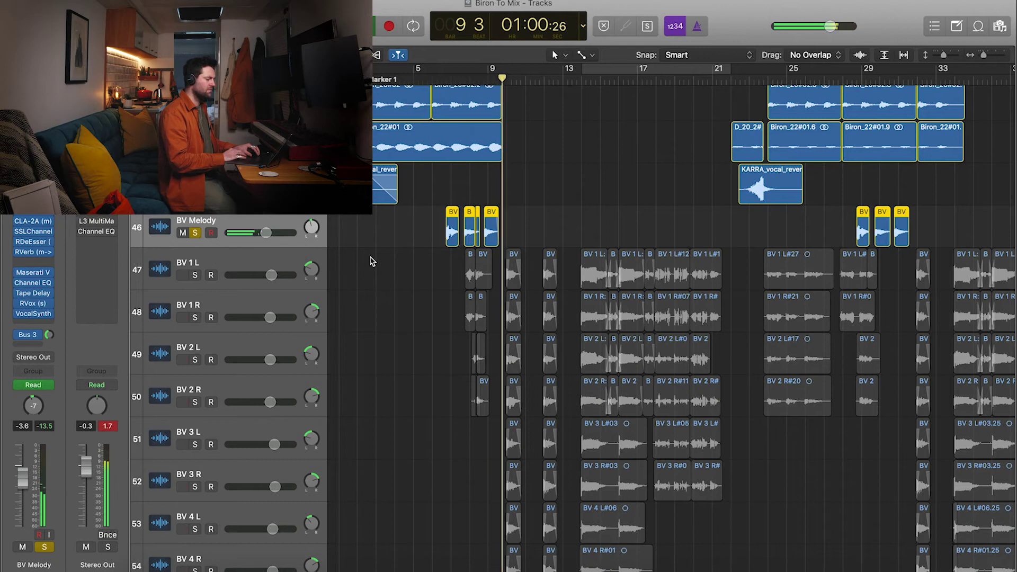
- Select BV 1 L, clear the group solo, and solo only BV 1 L and BV 1 R
{"action": "left_click", "coordinate": [187, 266]}
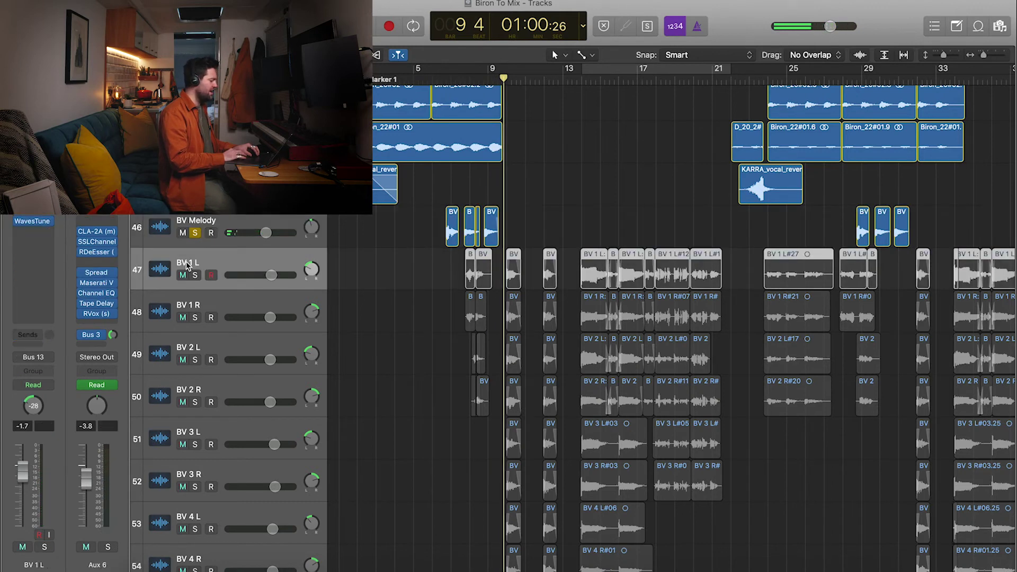
{"action": "scroll", "coordinate": [281, 341], "scroll_direction": "down", "scroll_amount": 10}
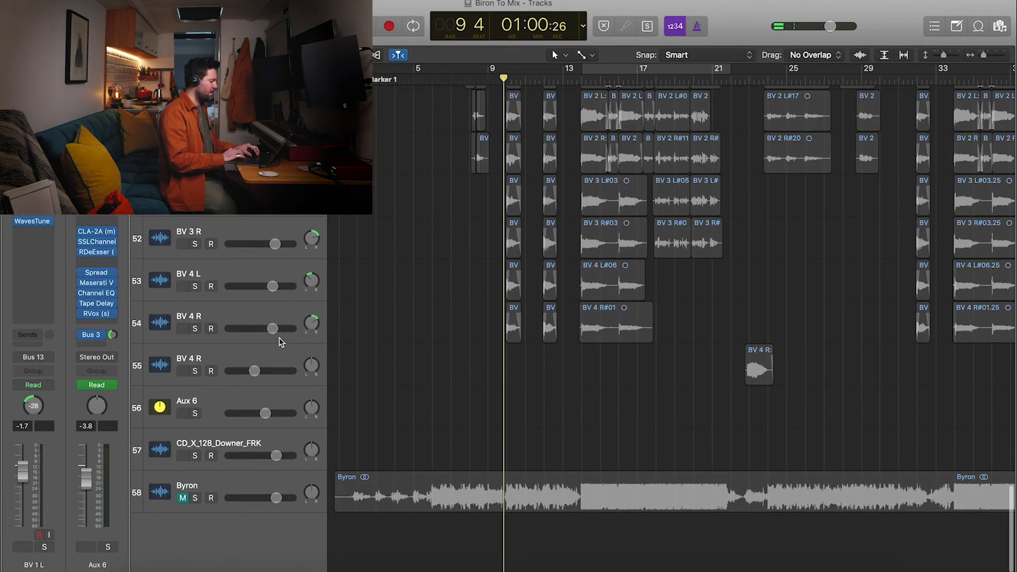
{"action": "scroll", "coordinate": [281, 342], "scroll_direction": "up", "scroll_amount": 20}
{"action": "scroll", "coordinate": [281, 343], "scroll_direction": "up", "scroll_amount": 15}
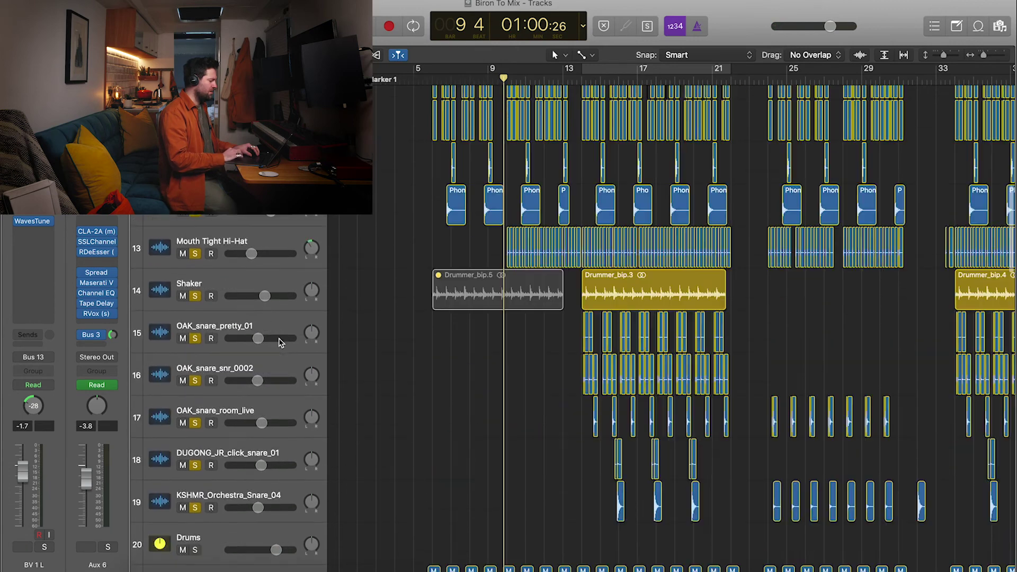
{"action": "scroll", "coordinate": [281, 342], "scroll_direction": "up", "scroll_amount": 8}
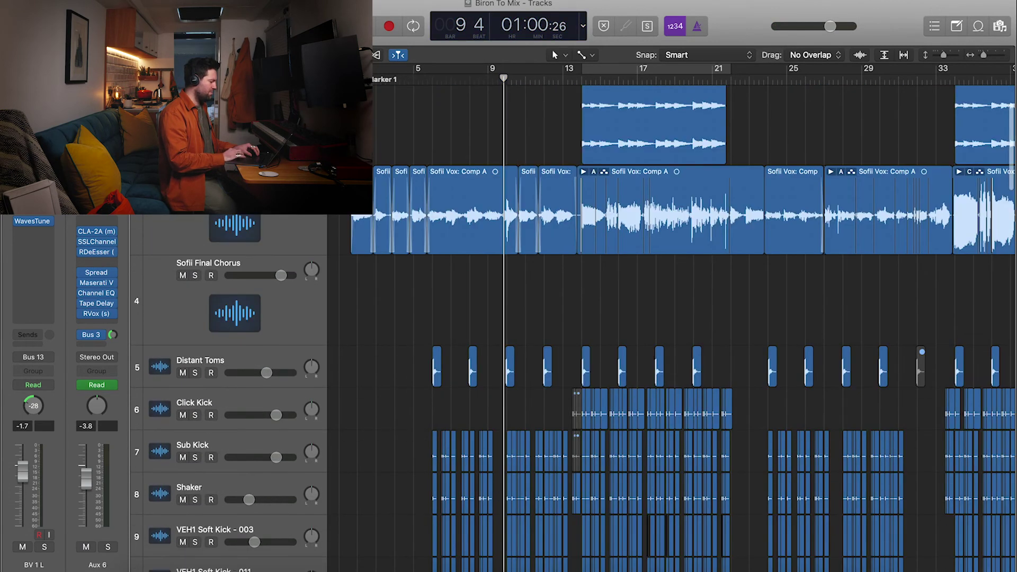
{"action": "scroll", "coordinate": [374, 329], "scroll_direction": "down", "scroll_amount": 20}
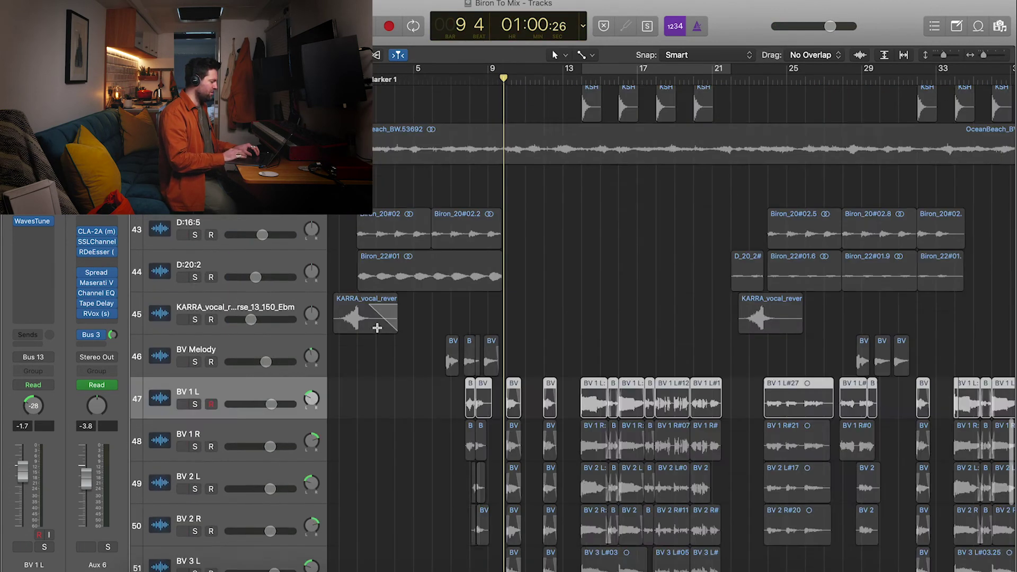
{"action": "scroll", "coordinate": [401, 326], "scroll_direction": "up", "scroll_amount": 1}
{"action": "key", "text": "s"}
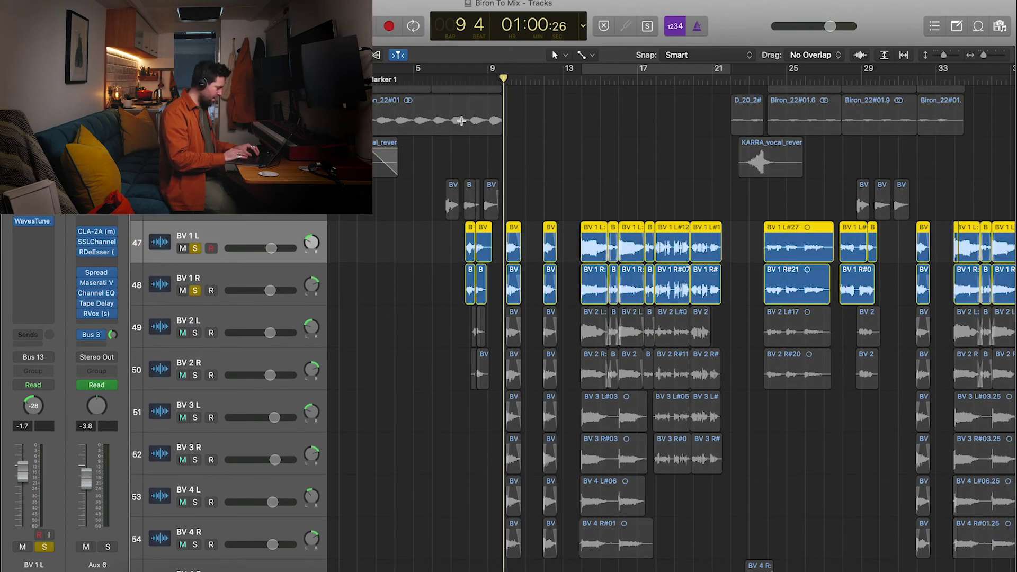
- Listen to the soloed BV 1 L and BV 1 R pair around bar 8 and again from bar 14
{"action": "left_click", "coordinate": [464, 78]}
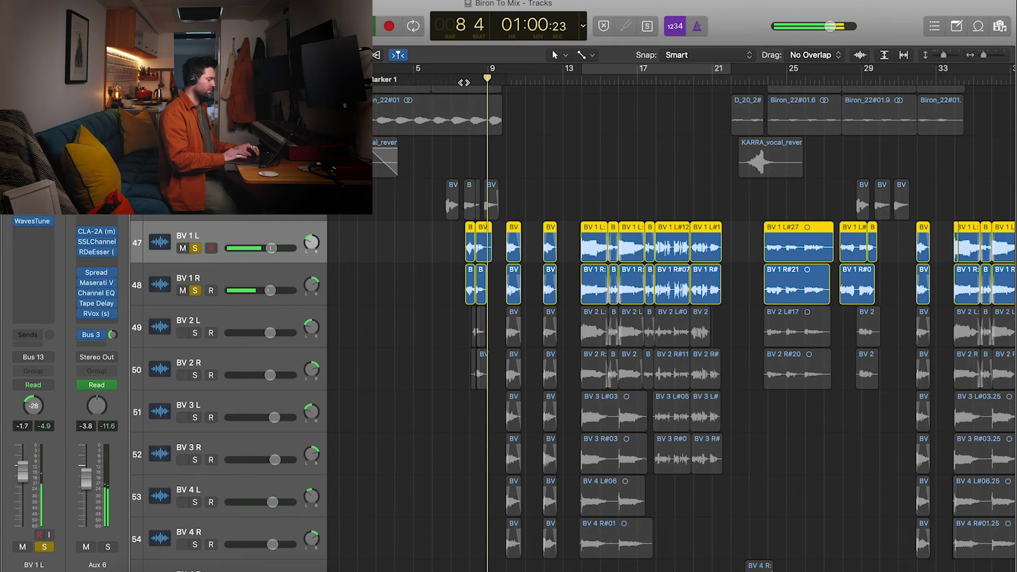
{"action": "left_click", "coordinate": [577, 78]}
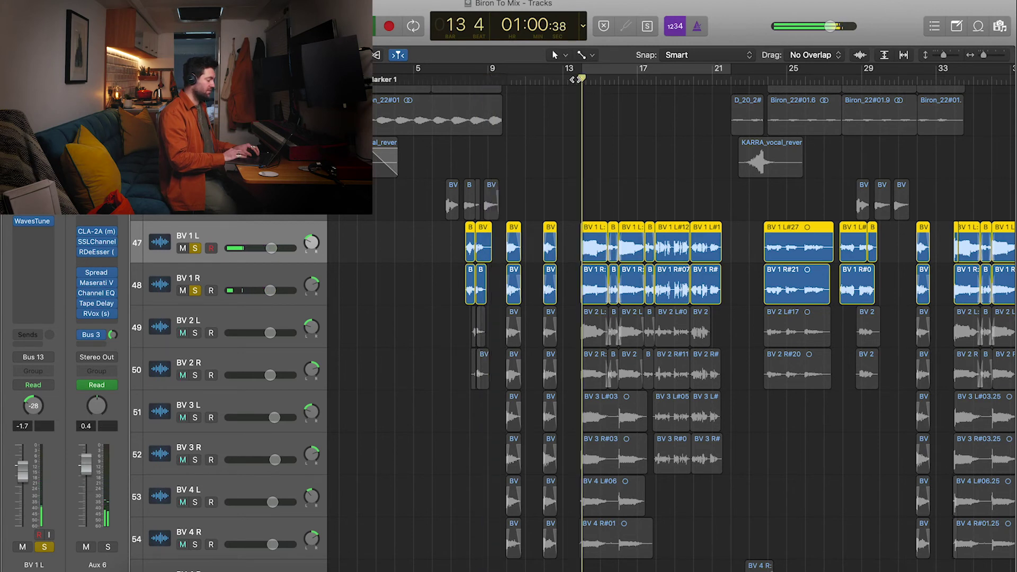
{"action": "scroll", "coordinate": [594, 195], "scroll_direction": "right", "scroll_amount": 2}
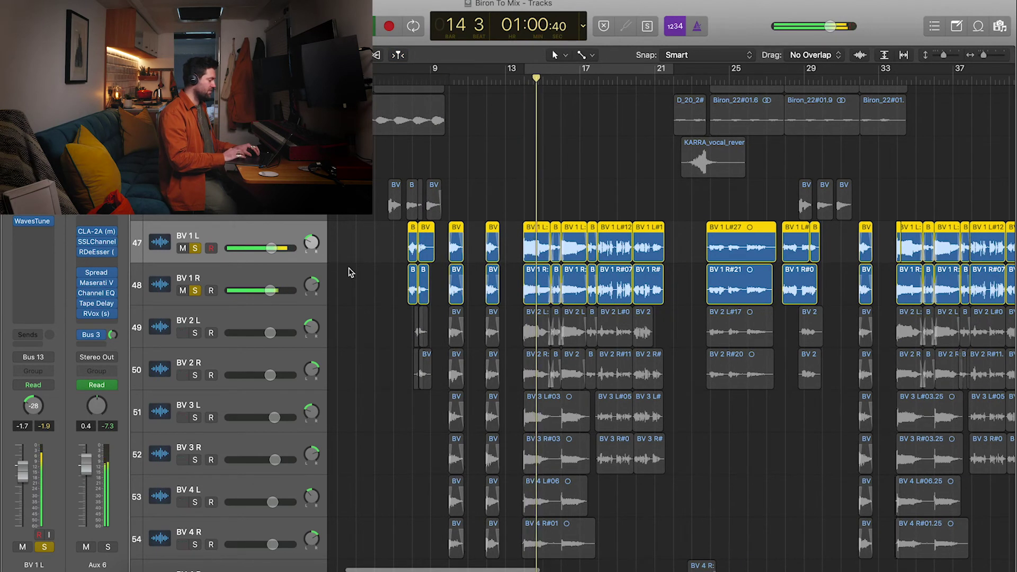
{"action": "scroll", "coordinate": [349, 273], "scroll_direction": "down", "scroll_amount": 2}
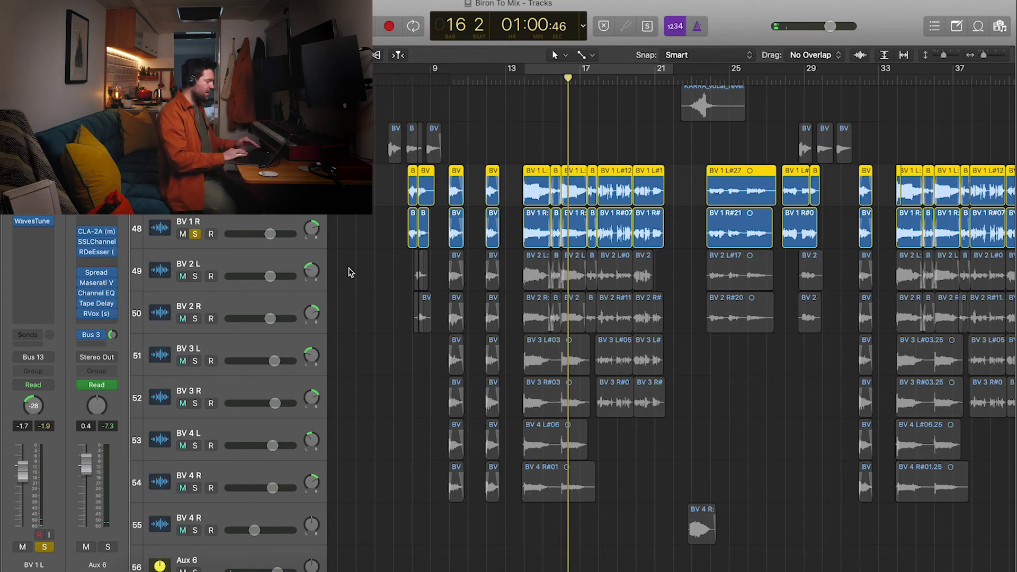
- Return the playhead to bar 14, clear the backing vocal solos, play the Byron track alone, and clear its solo
{"action": "left_click", "coordinate": [527, 84]}
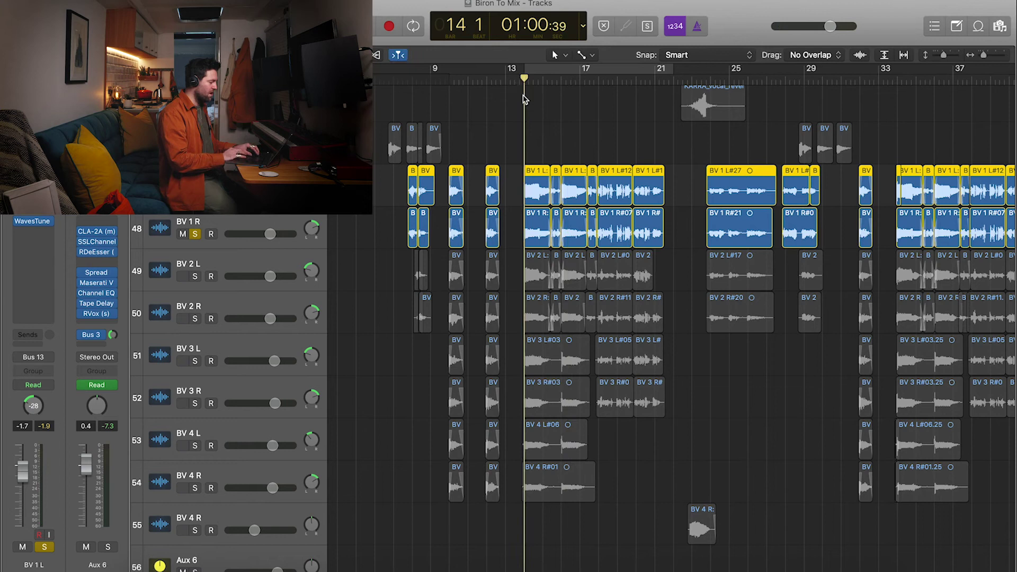
{"action": "key", "text": "super+a"}
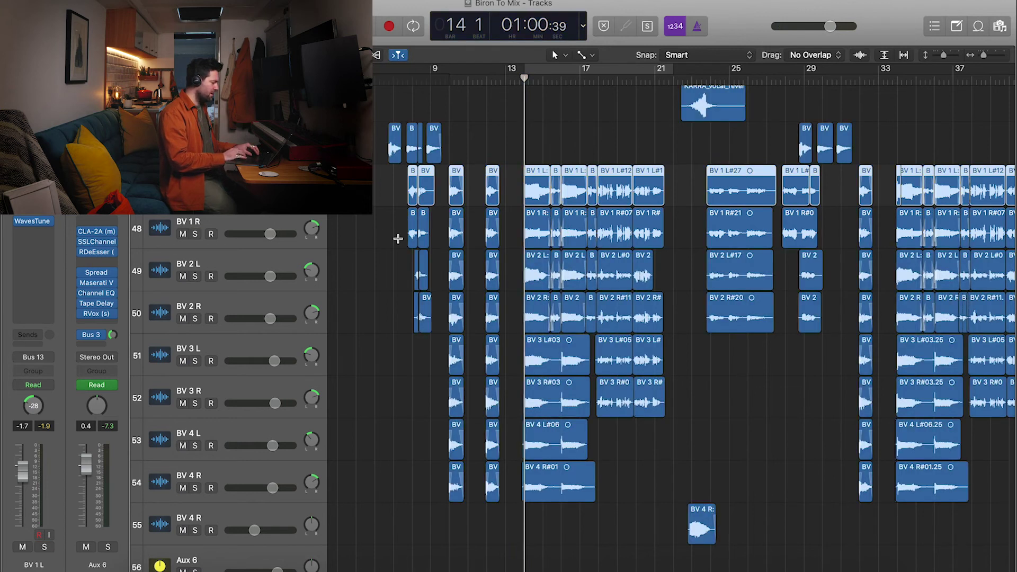
{"action": "scroll", "coordinate": [399, 258], "scroll_direction": "down", "scroll_amount": 5}
{"action": "left_click", "coordinate": [195, 498]}
{"action": "key", "text": "space"}
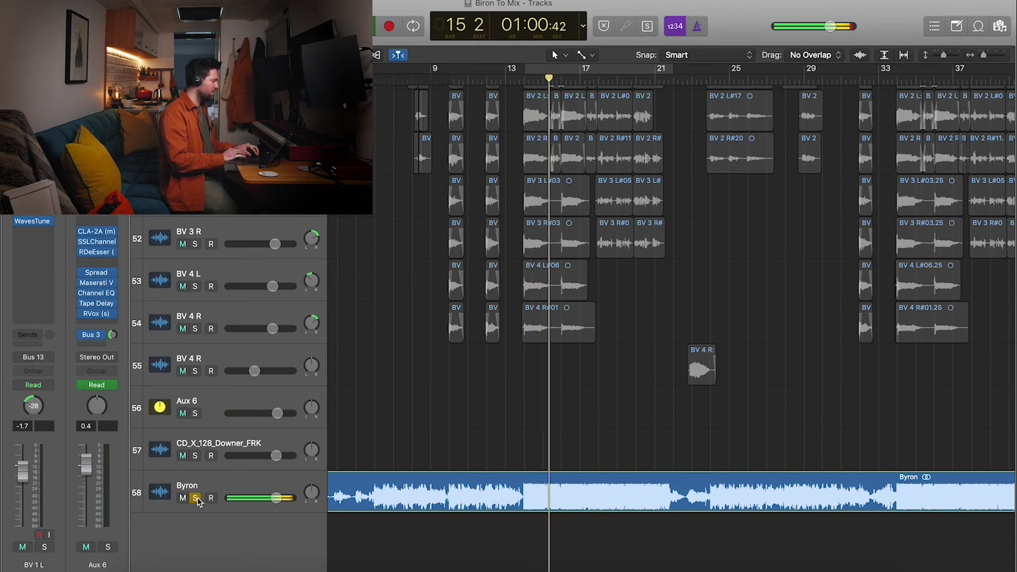
{"action": "left_click", "coordinate": [196, 498]}
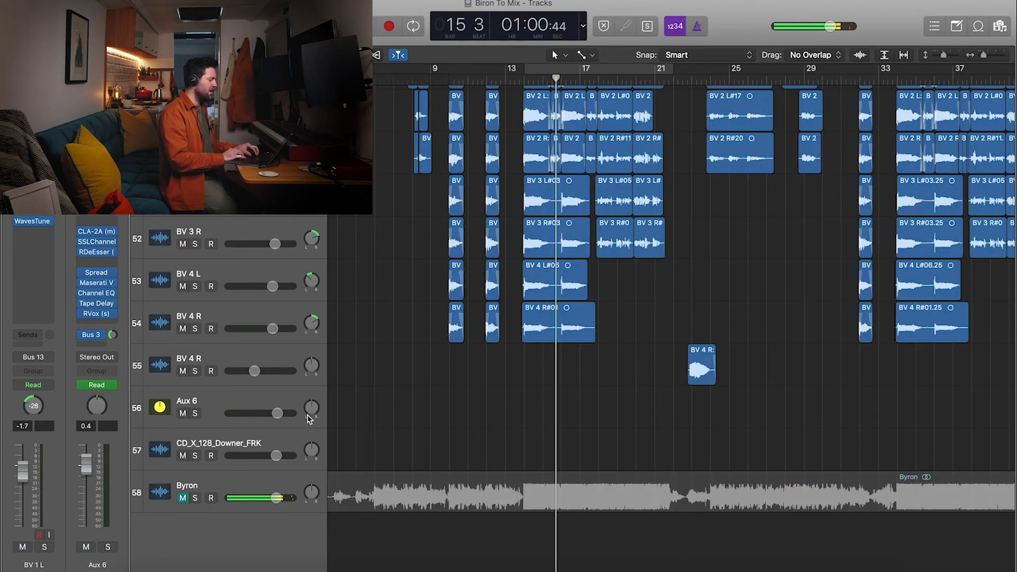
- Solo BV 1 L, BV 1 R, BV 2 L and BV 2 R, with cycling turned on over bars 14 to 22
{"action": "scroll", "coordinate": [309, 419], "scroll_direction": "up", "scroll_amount": 5}
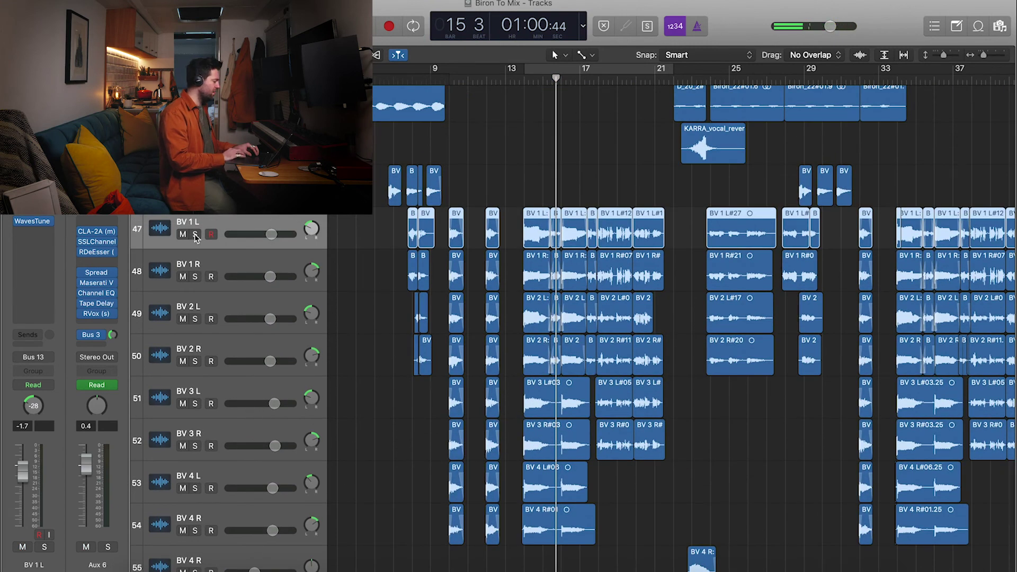
{"action": "scroll", "coordinate": [196, 237], "scroll_direction": "down", "scroll_amount": 2}
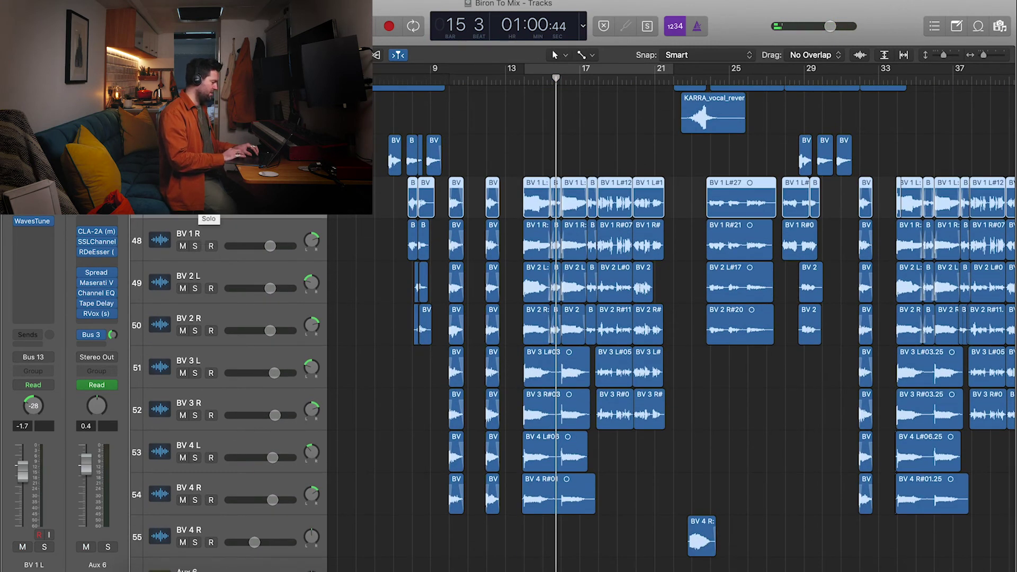
{"action": "key", "text": "s"}
{"action": "scroll", "coordinate": [196, 237], "scroll_direction": "up", "scroll_amount": 20}
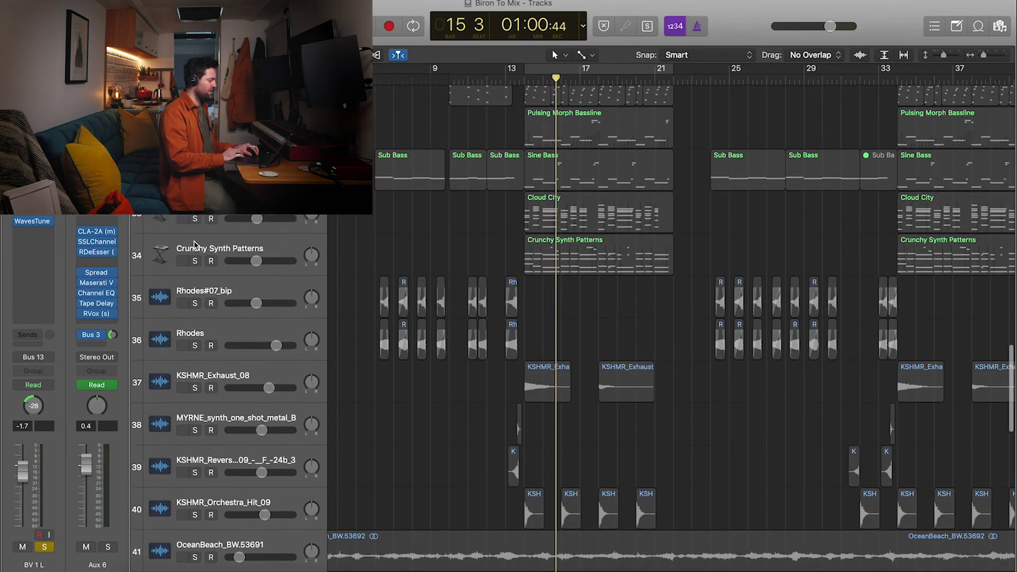
{"action": "scroll", "coordinate": [195, 318], "scroll_direction": "down", "scroll_amount": 20}
{"action": "left_click", "coordinate": [195, 304]}
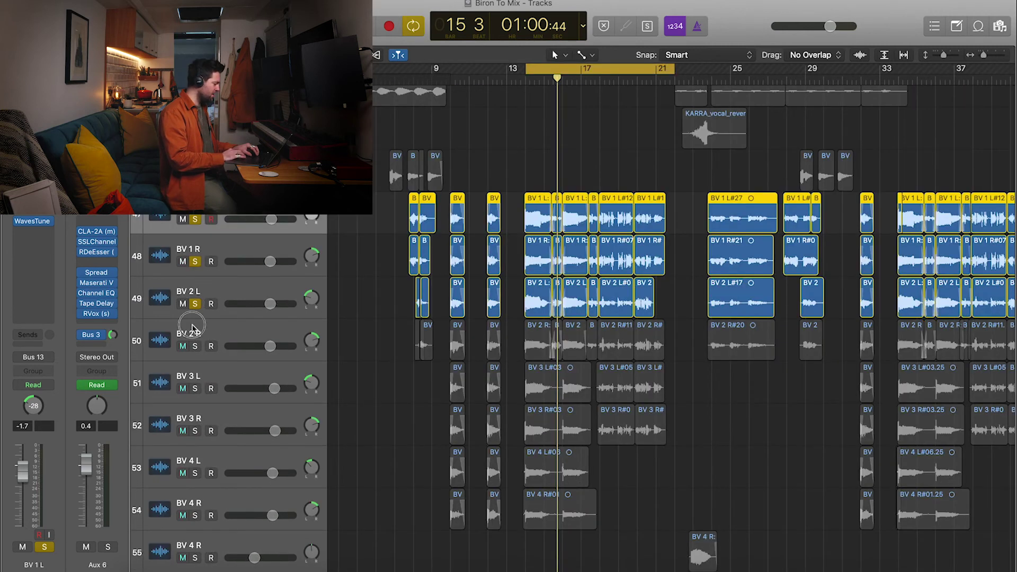
{"action": "left_click", "coordinate": [195, 346]}
- Remove BV 1 L and BV 1 R from the solo and listen to the BV 2 L and BV 2 R pair from bar 14
{"action": "key", "text": "space"}
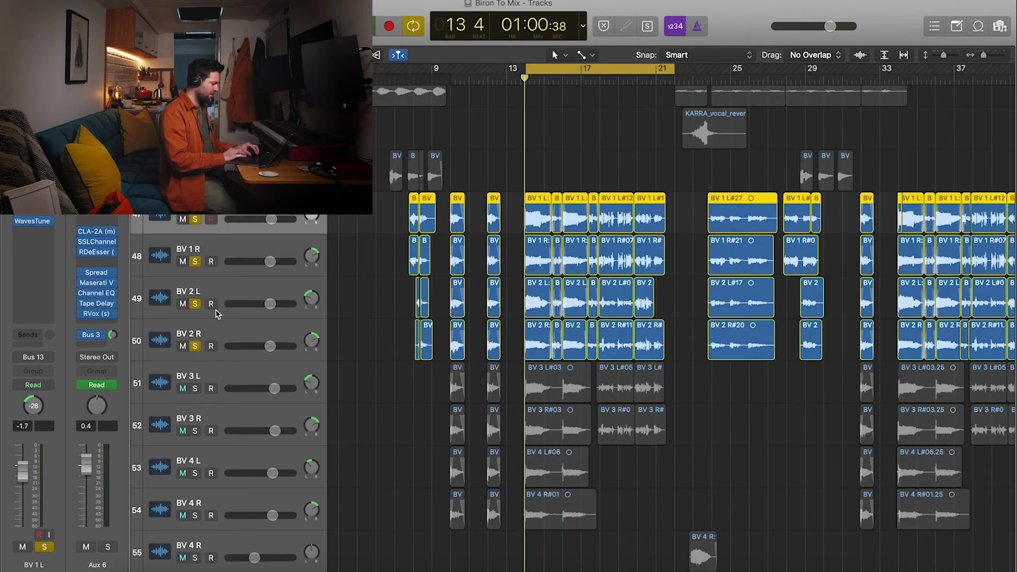
{"action": "left_click", "coordinate": [195, 219]}
{"action": "left_click", "coordinate": [195, 261]}
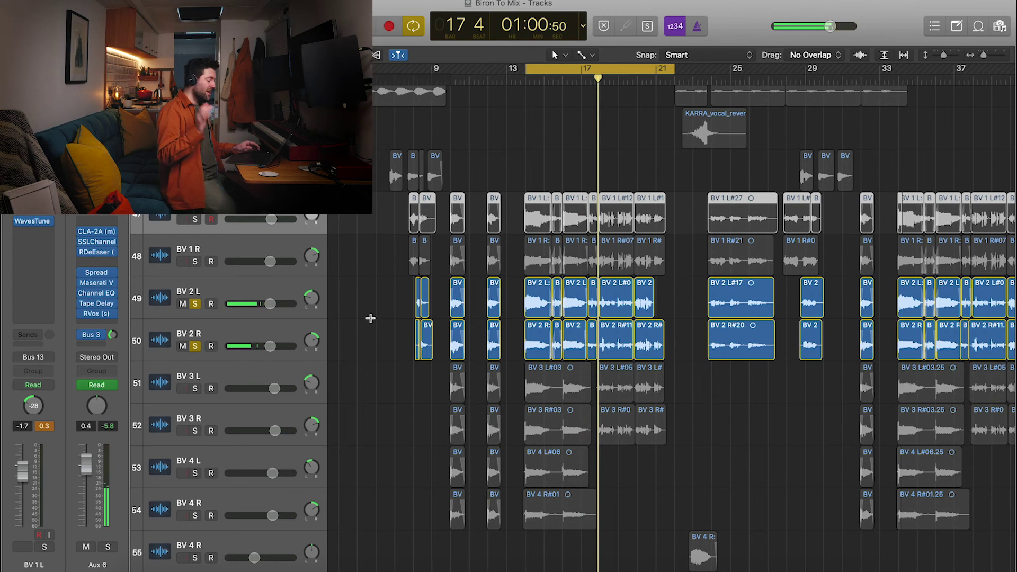
{"action": "left_click", "coordinate": [559, 290]}
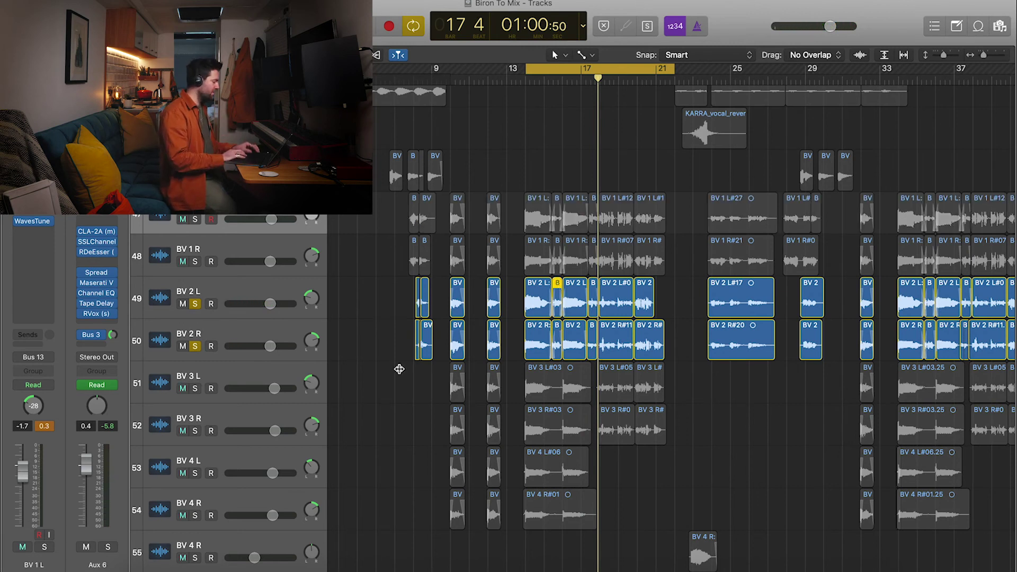
- Add BV 1 L and BV 1 R back to the solo and play them with the BV 2 pair from bar 14
{"action": "left_click_drag", "start_coordinate": [195, 221], "coordinate": [196, 254]}
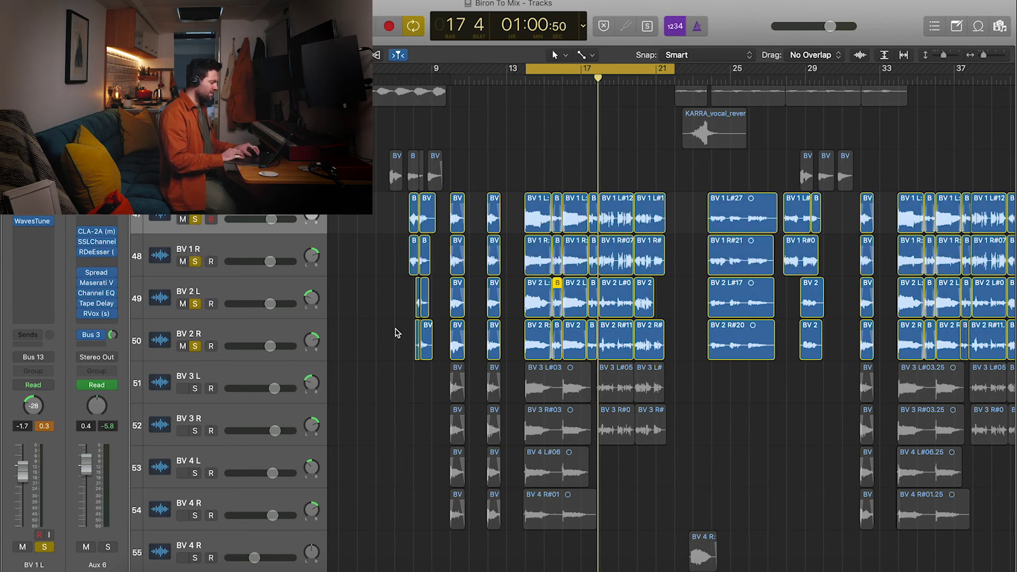
{"action": "key", "text": "space"}
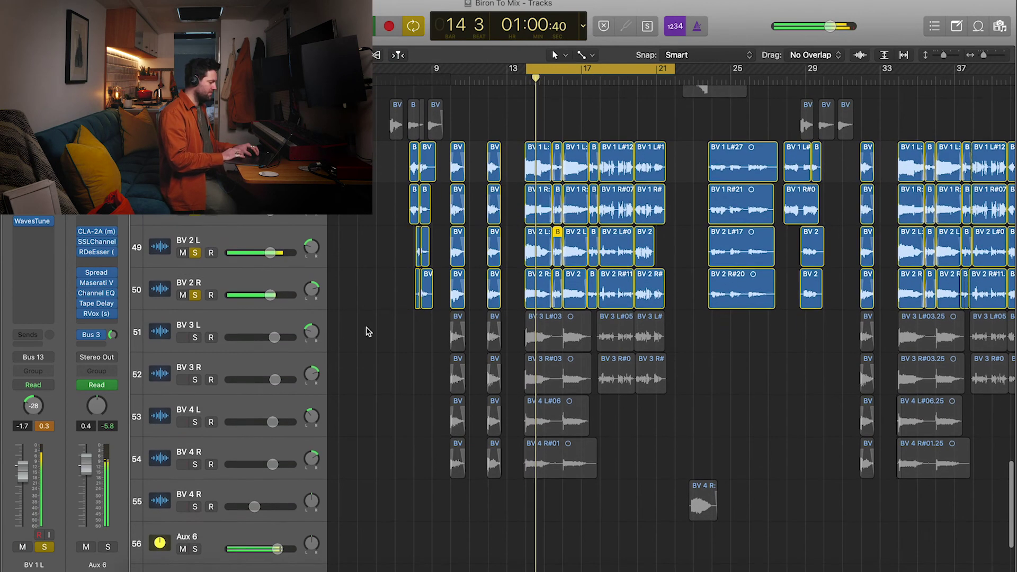
{"action": "scroll", "coordinate": [365, 327], "scroll_direction": "down", "scroll_amount": 2}
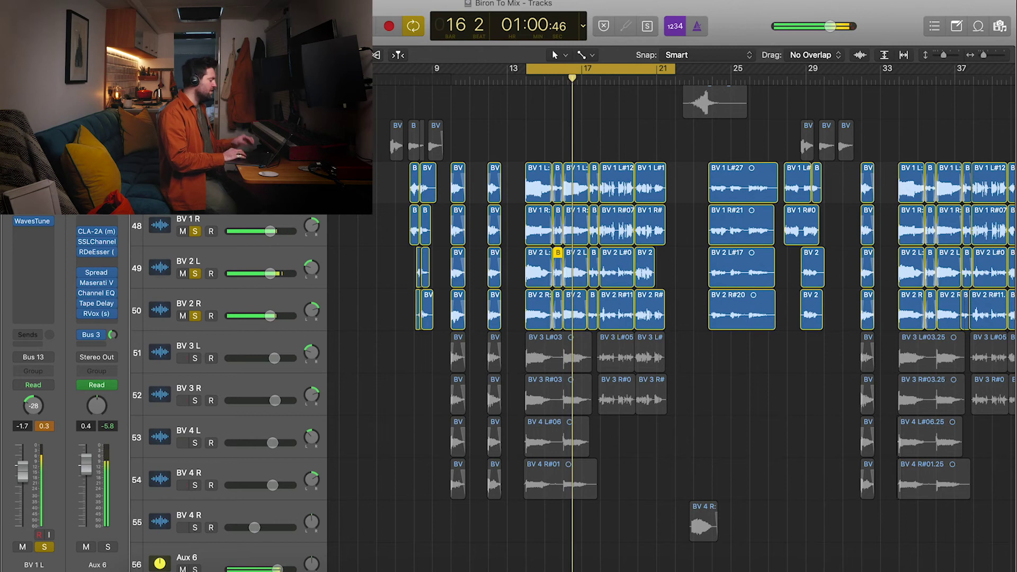
- Solo and play BV 3 L and BV 3 R alone from bar 14, and again with the BV 1 and BV 2 pairs added
{"action": "left_click_drag", "start_coordinate": [195, 189], "coordinate": [199, 398]}
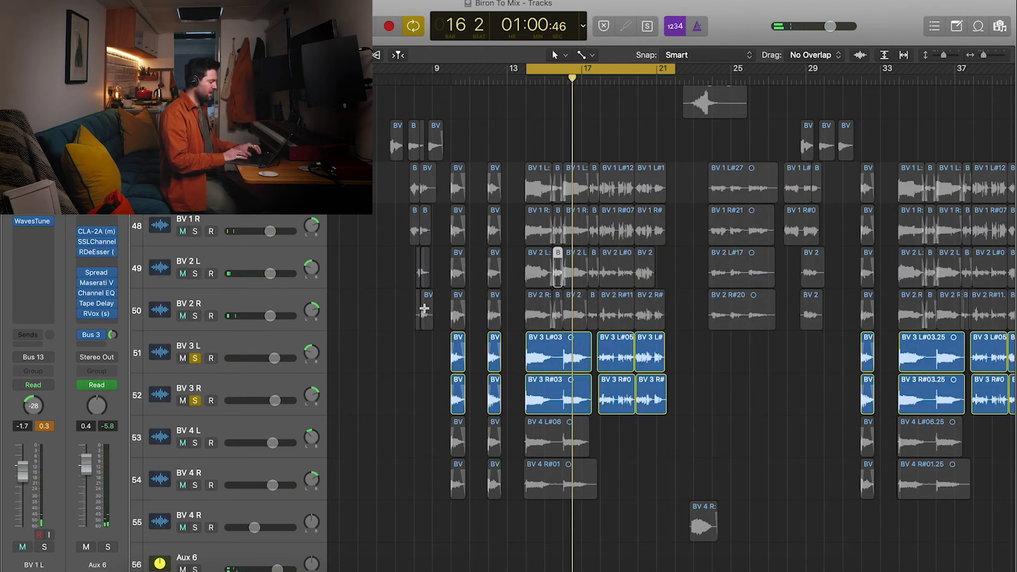
{"action": "key", "text": "space"}
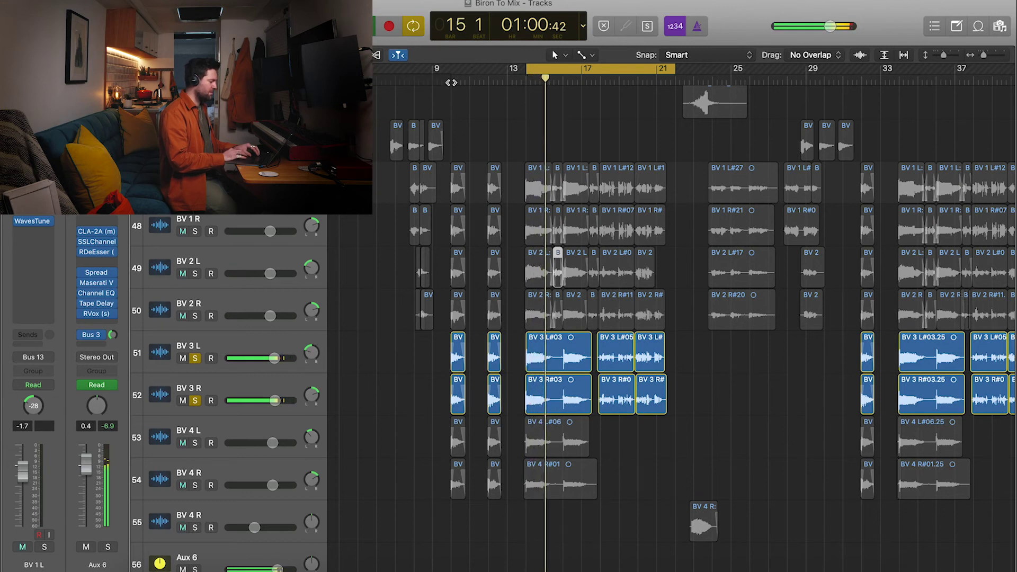
{"action": "left_click_drag", "start_coordinate": [195, 189], "coordinate": [197, 316]}
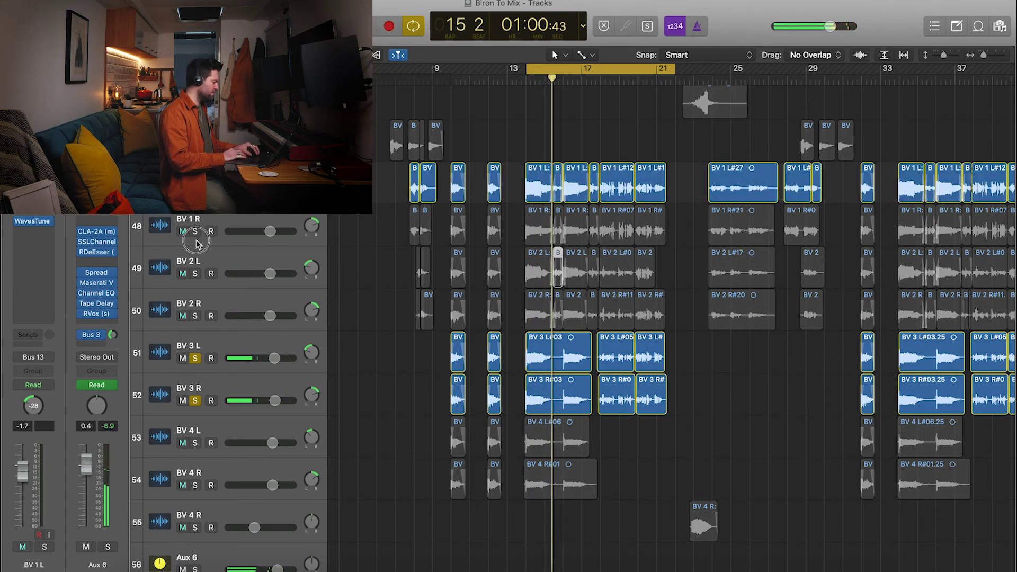
{"action": "key", "text": "space"}
{"action": "key", "text": "space"}
{"action": "scroll", "coordinate": [478, 186], "scroll_direction": "down", "scroll_amount": 2}
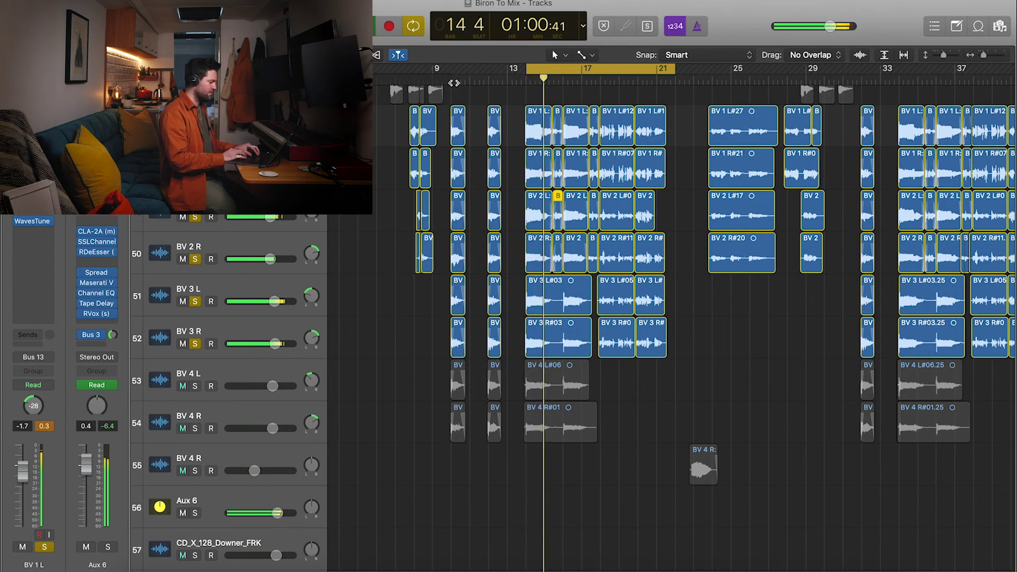
- Add BV 4 L and BV 4 R to the solo and play all four backing vocal pairs from around bar 9
{"action": "left_click", "coordinate": [407, 78]}
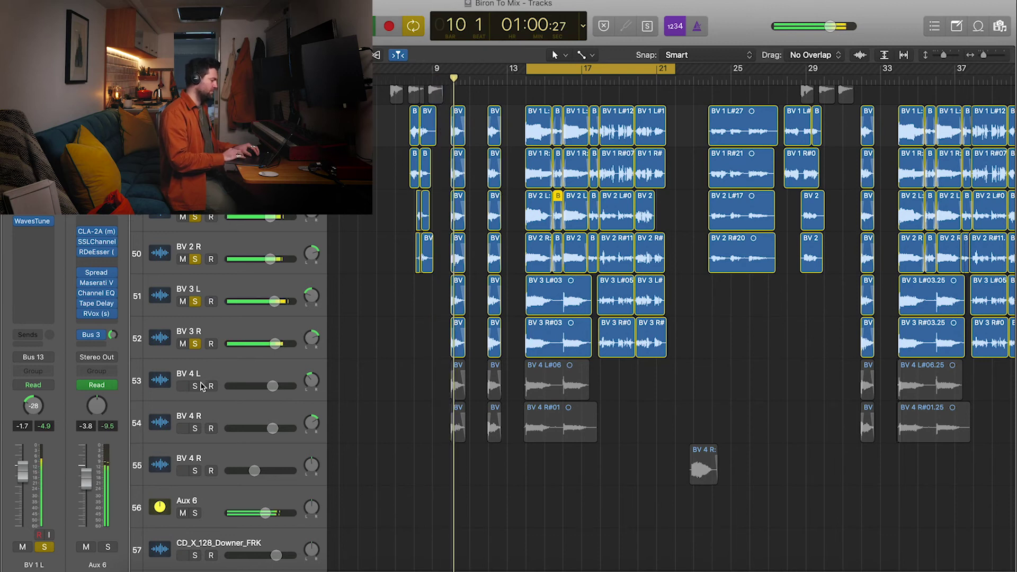
{"action": "scroll", "coordinate": [233, 366], "scroll_direction": "down", "scroll_amount": 2}
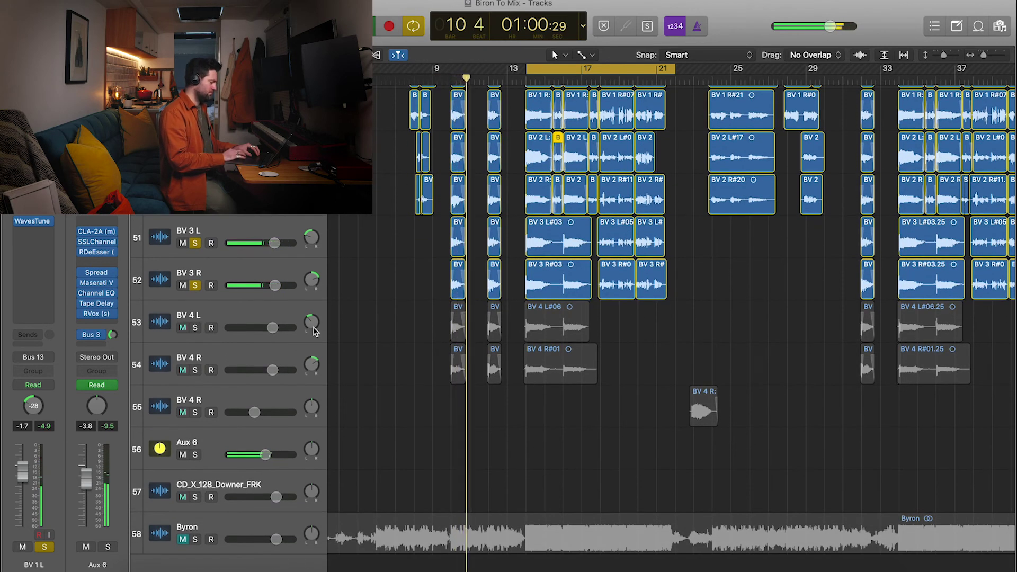
{"action": "left_click", "coordinate": [194, 329]}
{"action": "left_click", "coordinate": [194, 370]}
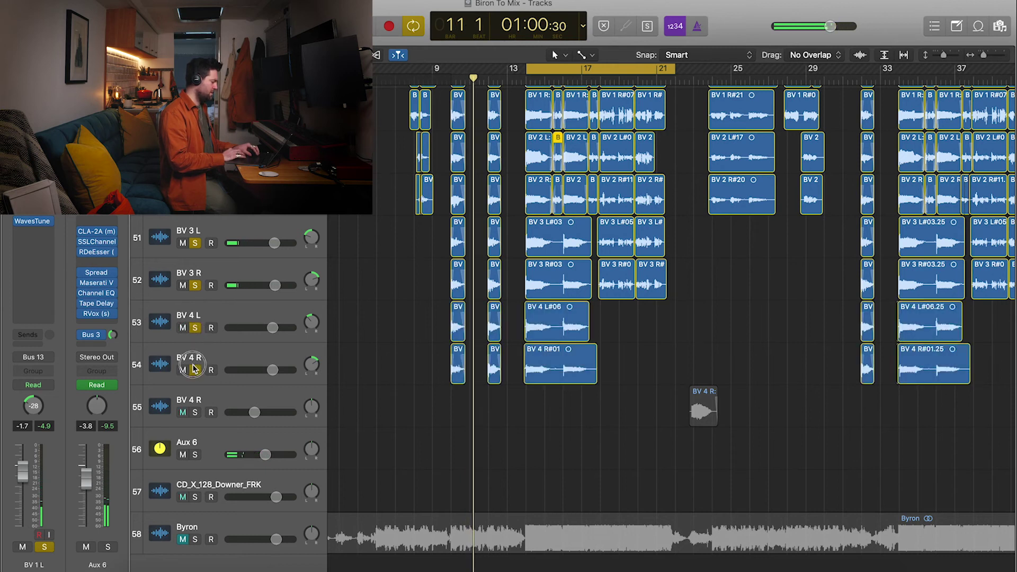
{"action": "left_click", "coordinate": [444, 83]}
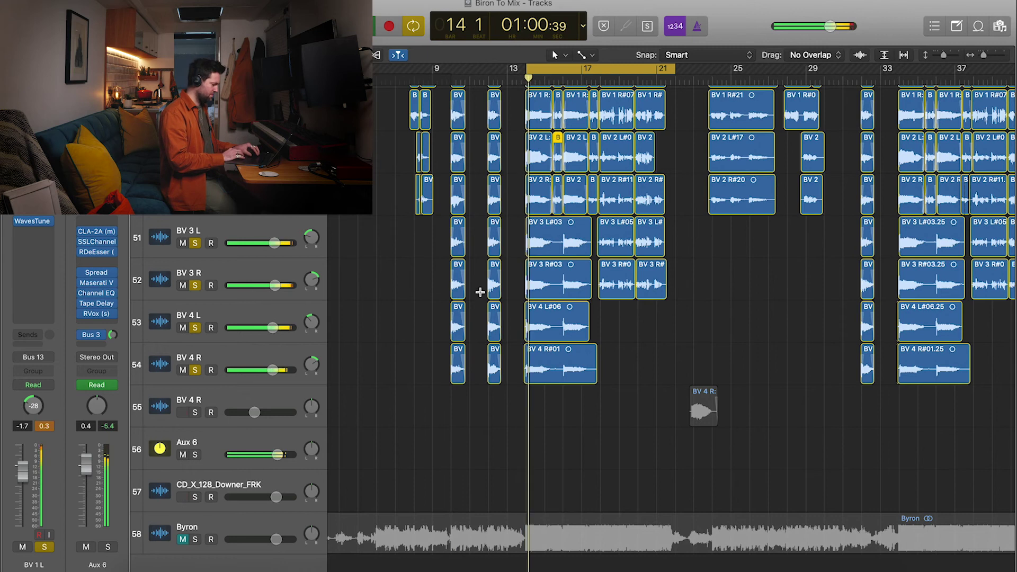
{"action": "scroll", "coordinate": [481, 290], "scroll_direction": "down", "scroll_amount": 2}
{"action": "scroll", "coordinate": [480, 293], "scroll_direction": "up", "scroll_amount": 2}
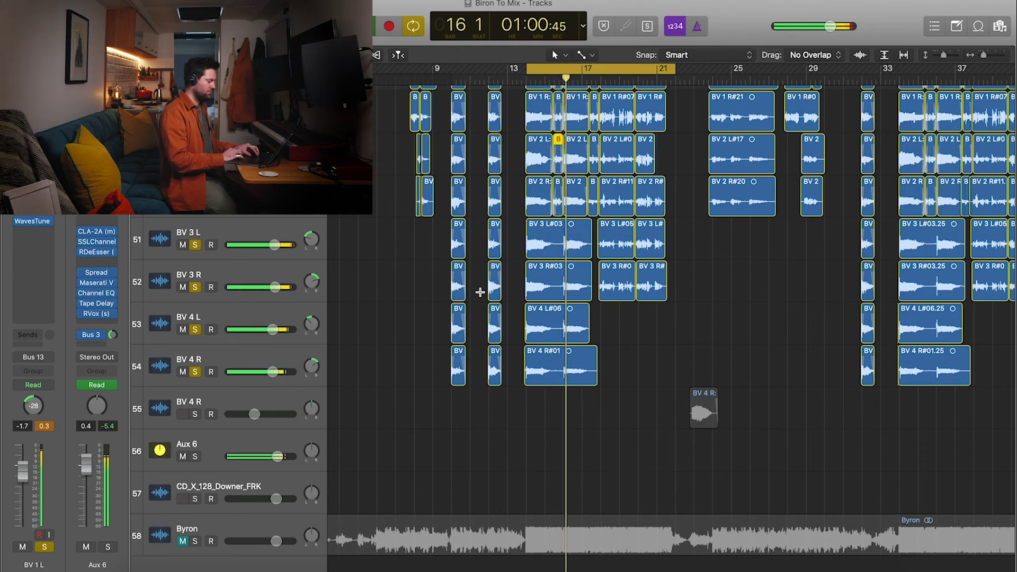
{"action": "scroll", "coordinate": [481, 291], "scroll_direction": "down", "scroll_amount": 2}
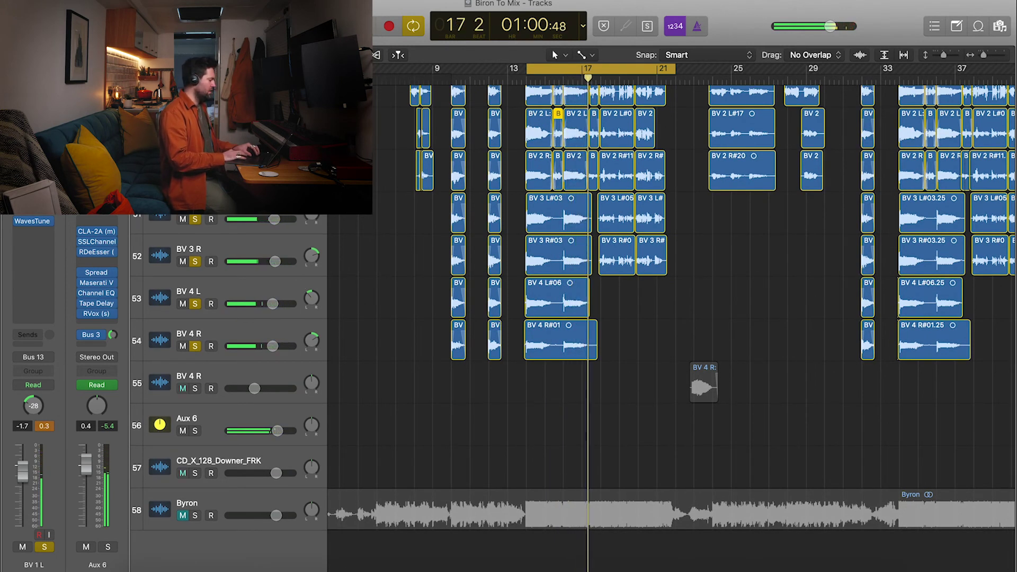
- Clear the group solo and cycling, and play only the BV 4 R phrase on track 55 from around bar 22
{"action": "key", "text": "ctrl+s"}
{"action": "key", "text": "c"}
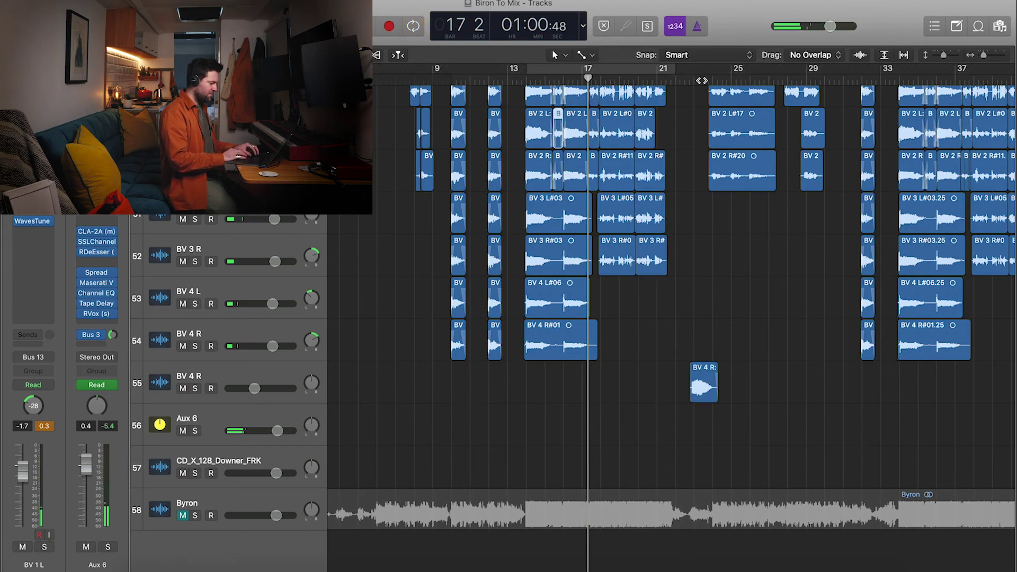
{"action": "left_click", "coordinate": [688, 95]}
{"action": "left_click", "coordinate": [195, 388]}
{"action": "key", "text": "space"}
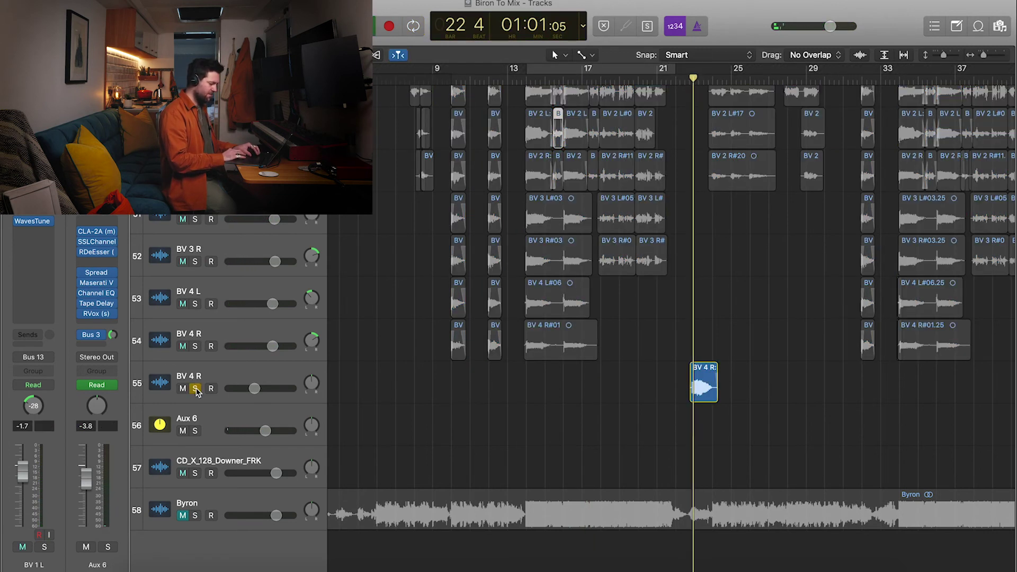
- Set the volume of BV 4 R on track 55 to -11.6 dB and select the track
{"action": "scroll", "coordinate": [599, 376], "scroll_direction": "right", "scroll_amount": 2}
{"action": "scroll", "coordinate": [600, 377], "scroll_direction": "right", "scroll_amount": 3}
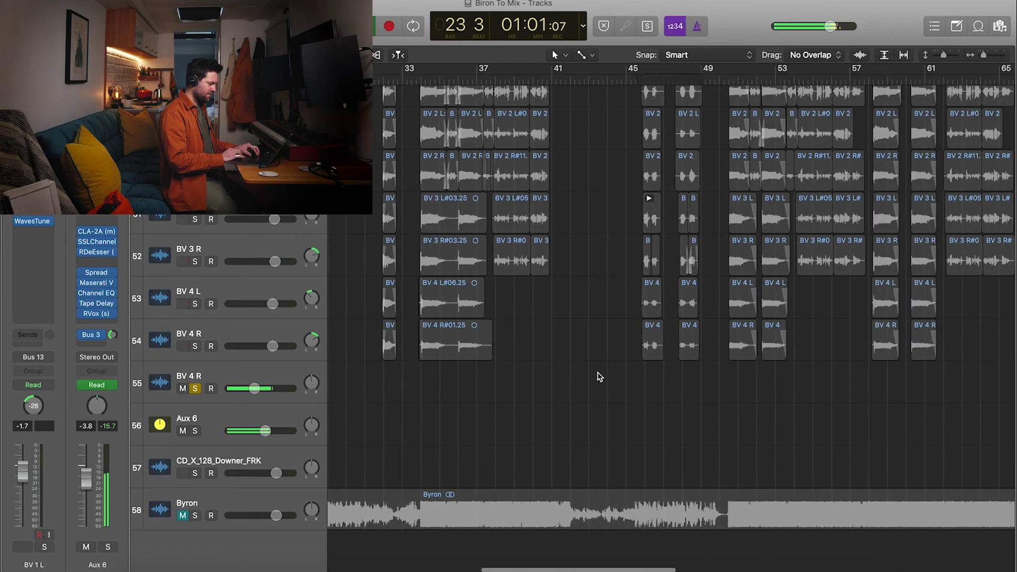
{"action": "scroll", "coordinate": [599, 377], "scroll_direction": "left", "scroll_amount": 3}
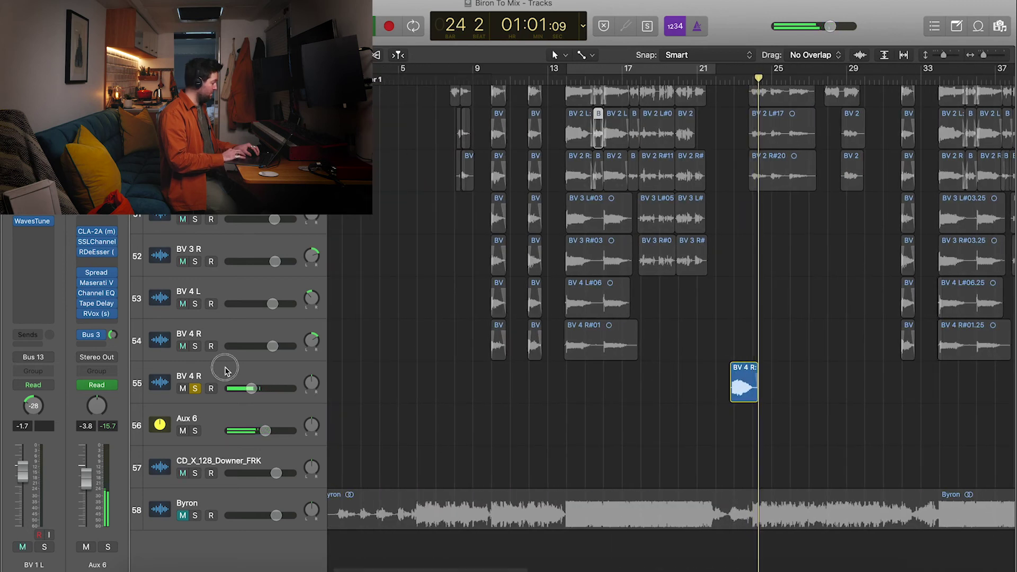
{"action": "left_click", "coordinate": [225, 370]}
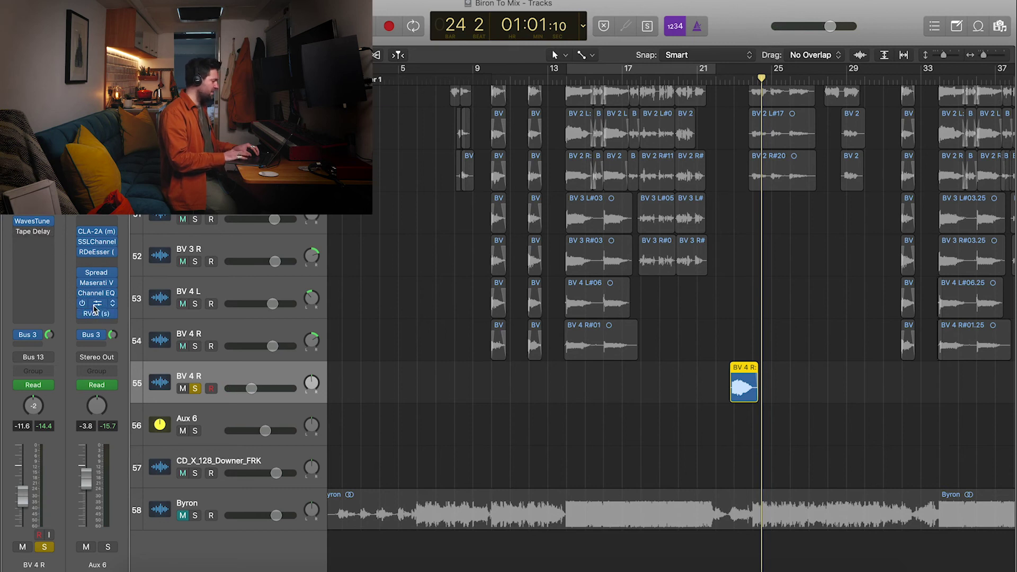
- Open the Tape Delay on Aux 6, replay the BV 4 R phrase from around bar 22, and close the plug-in
{"action": "left_click", "coordinate": [93, 306]}
{"action": "left_click", "coordinate": [721, 78]}
{"action": "key", "text": "space"}
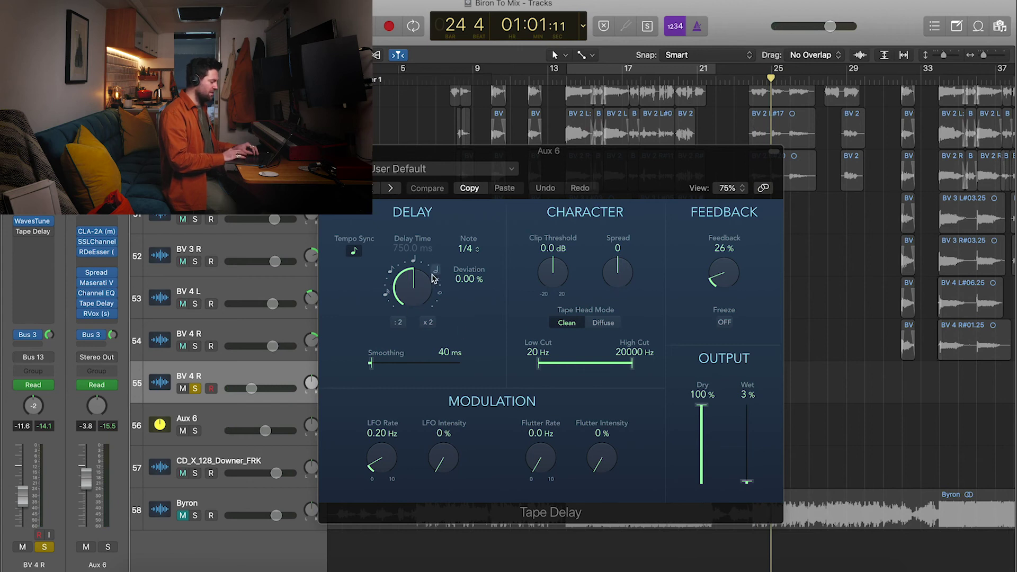
{"action": "key", "text": "x"}
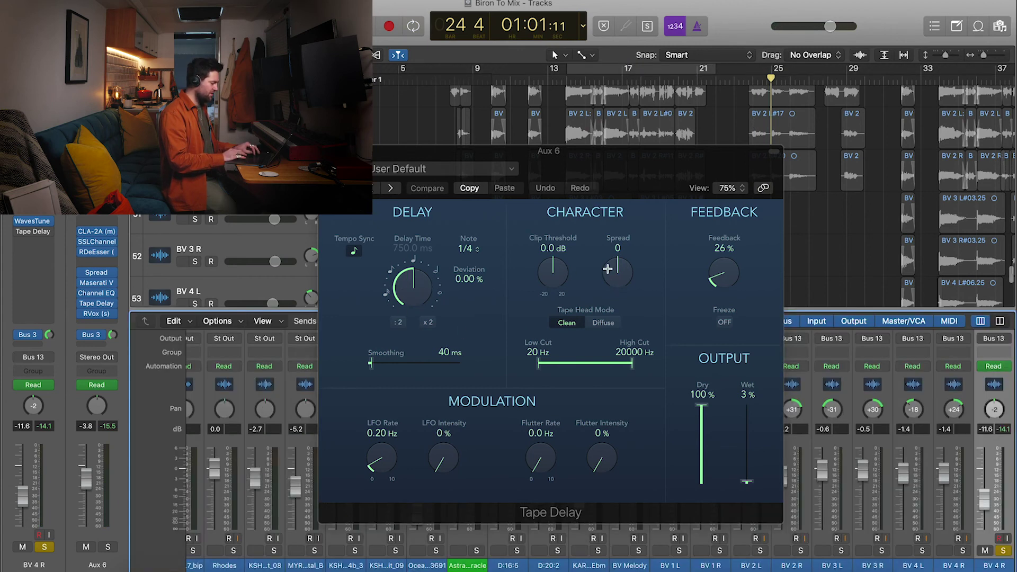
{"action": "key", "text": "x"}
{"action": "key", "text": "super+w"}
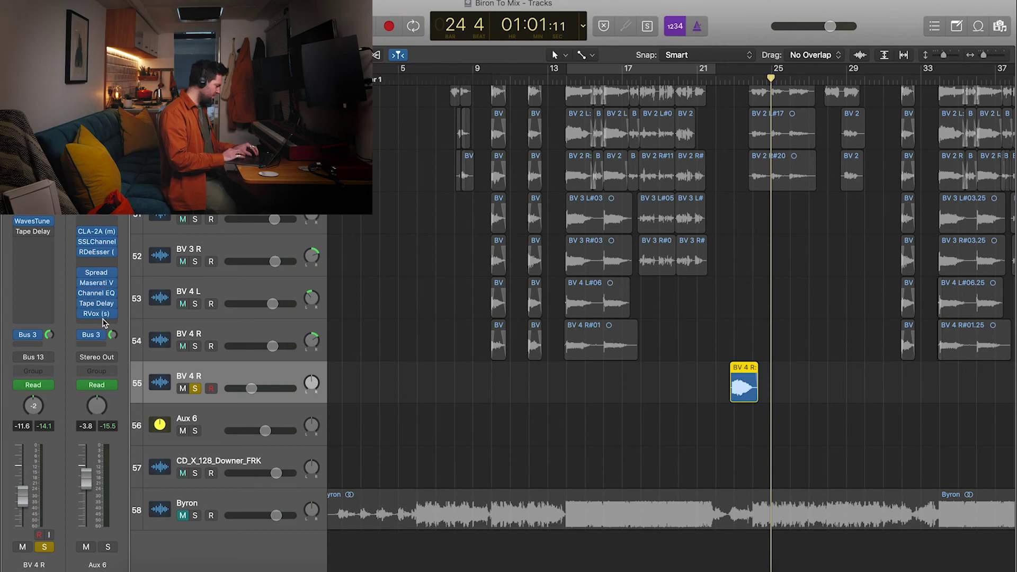
- Examine the Bus 3 send on Aux 6 and the BV 4 R region around bar 23 up close
{"action": "left_click", "coordinate": [99, 337]}
{"action": "key", "text": "Escape"}
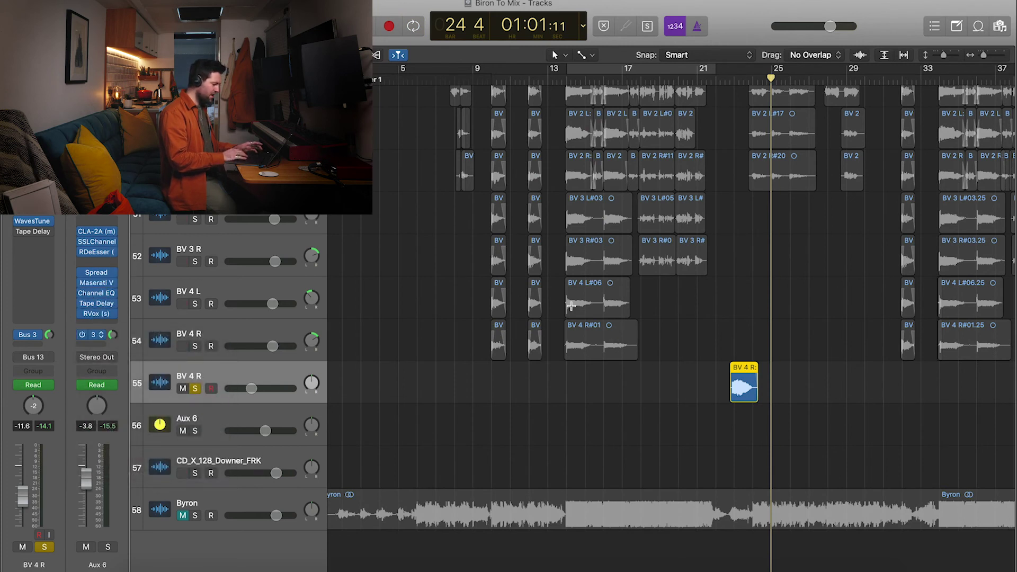
{"action": "key", "text": "super+Right"}
{"action": "key", "text": "super+Right"}
{"action": "key", "text": "super+Right"}
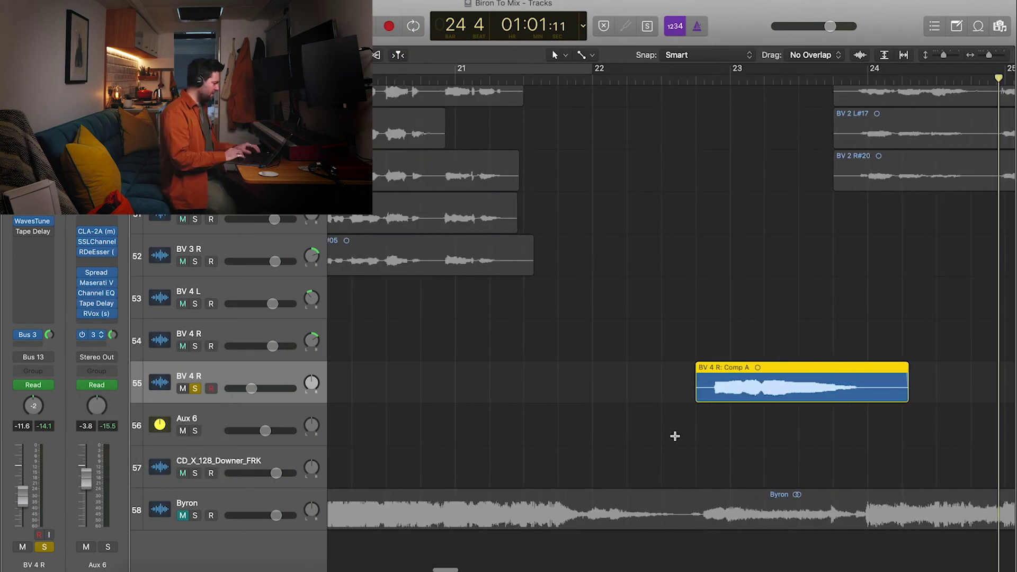
{"action": "key", "text": "super+Left"}
{"action": "key", "text": "super+Left"}
{"action": "key", "text": "super+Left"}
{"action": "key", "text": "super+Left"}
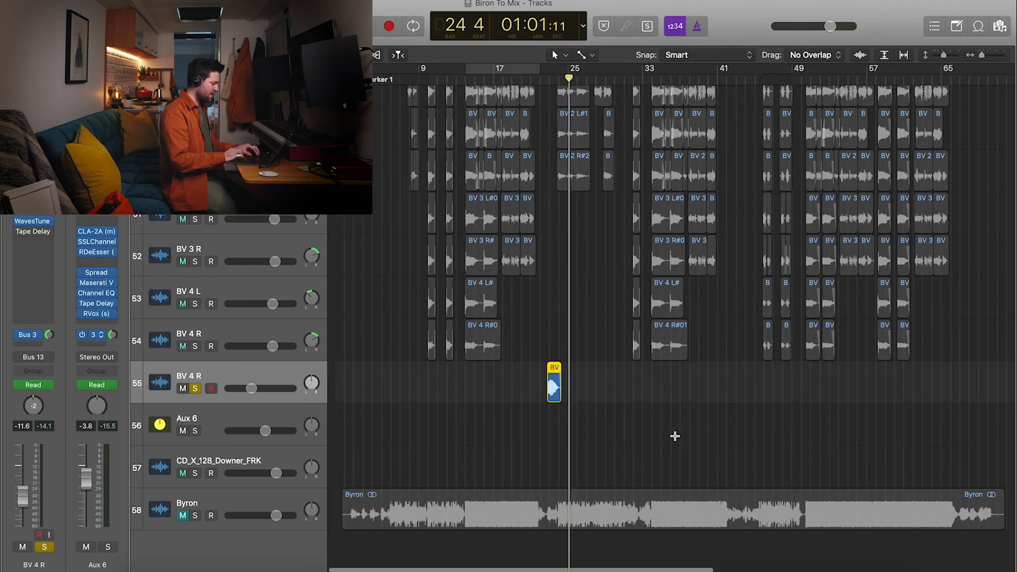
- Select the CD_X_128_Downer_FRK track, clear the BV 4 R solo, and play the full mix from bar 22
{"action": "left_click", "coordinate": [260, 457]}
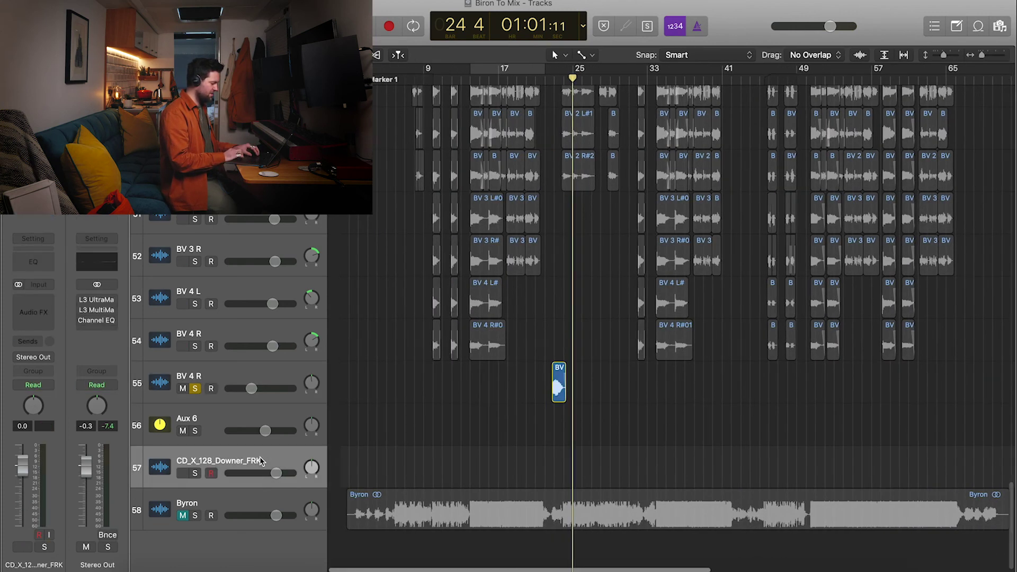
{"action": "scroll", "coordinate": [259, 457], "scroll_direction": "up", "scroll_amount": 10}
{"action": "scroll", "coordinate": [260, 459], "scroll_direction": "up", "scroll_amount": 1}
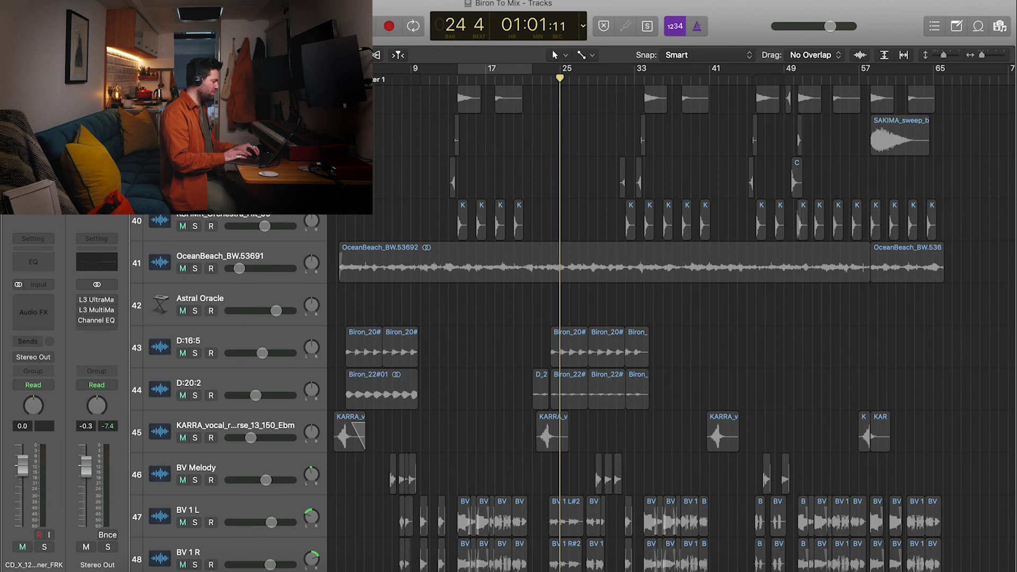
{"action": "key", "text": "ctrl+alt+super+s"}
{"action": "scroll", "coordinate": [554, 102], "scroll_direction": "up", "scroll_amount": 5}
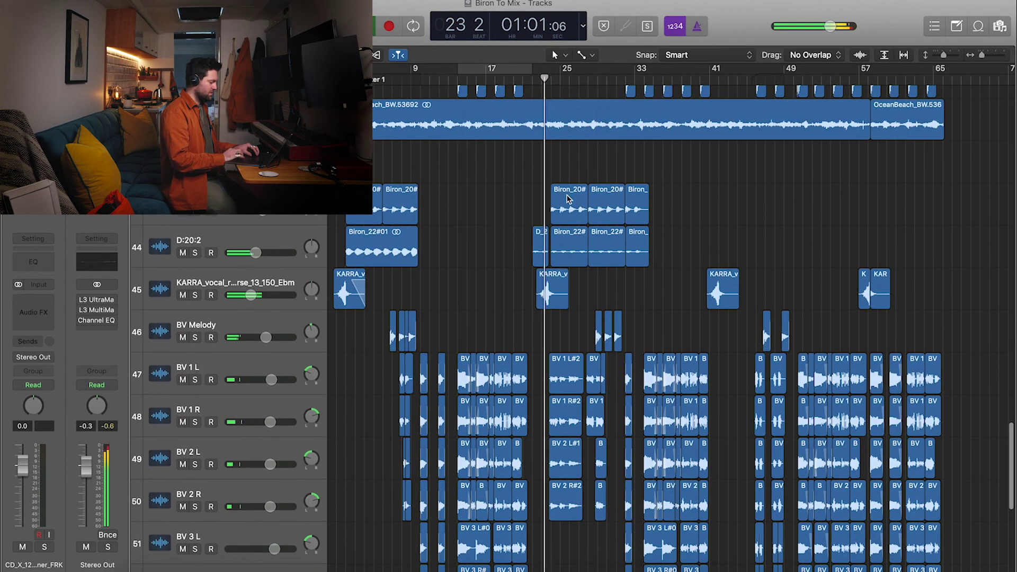
{"action": "left_click", "coordinate": [533, 78]}
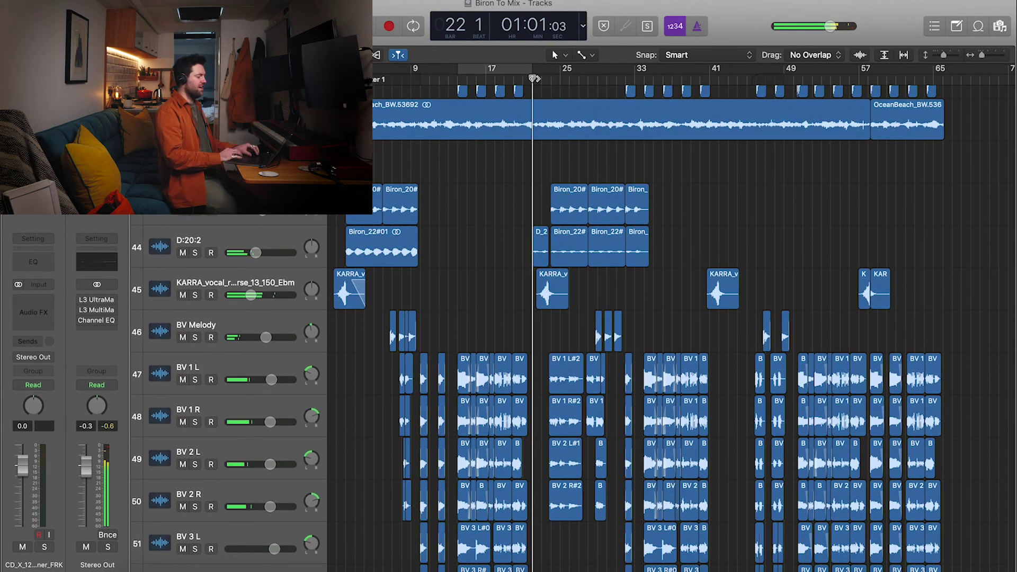
- Select BV 4 R on track 55, open its Tape Delay to review during playback from bar 22, and close the plug-in
{"action": "scroll", "coordinate": [249, 365], "scroll_direction": "down", "scroll_amount": 10}
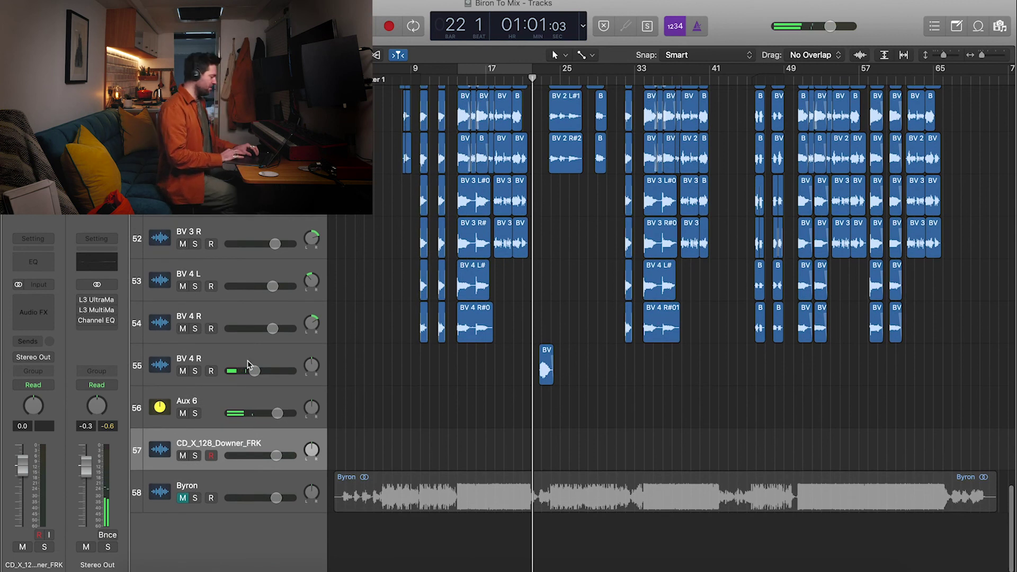
{"action": "left_click", "coordinate": [247, 365]}
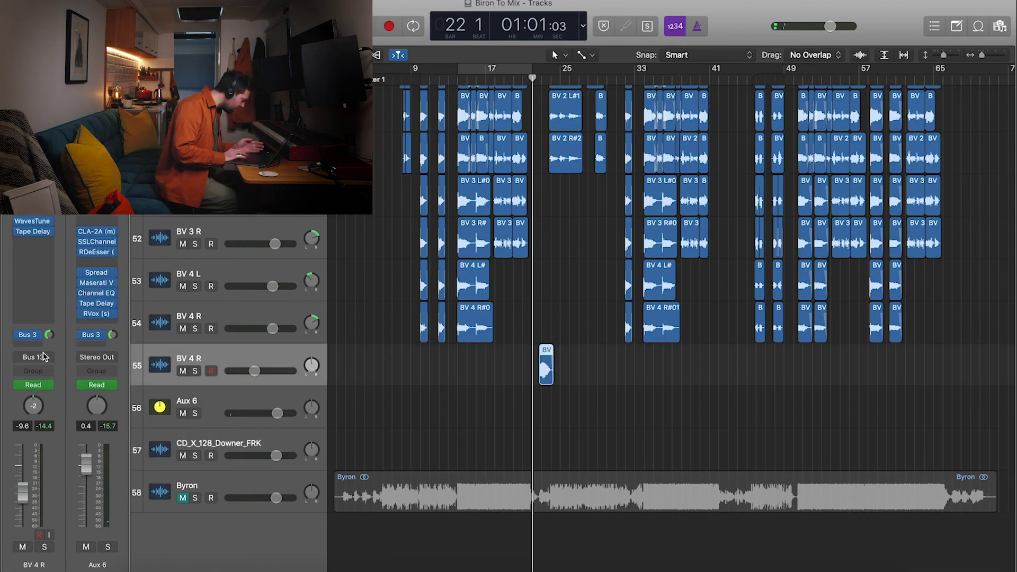
{"action": "left_click", "coordinate": [35, 235]}
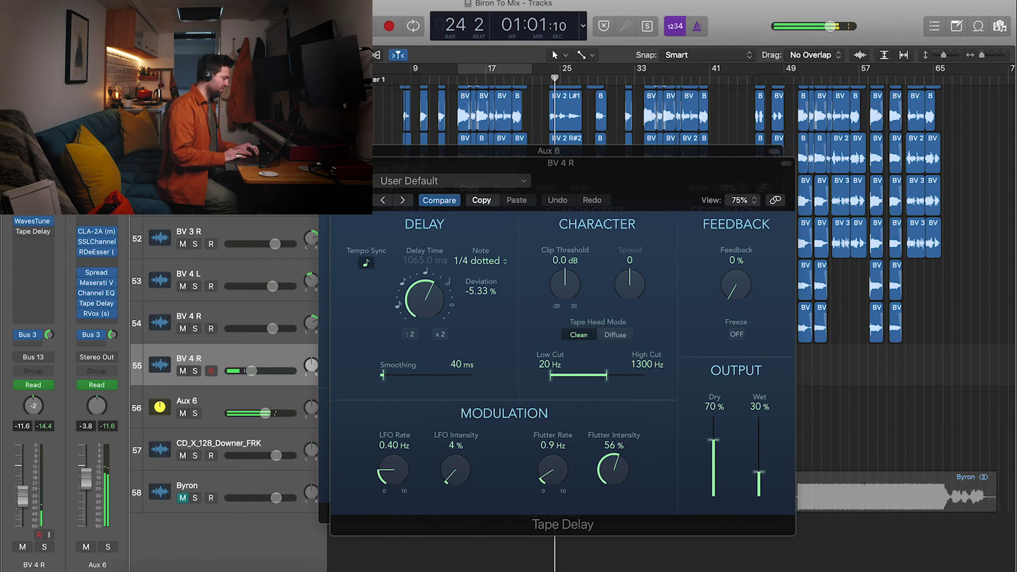
{"action": "key", "text": "super+w"}
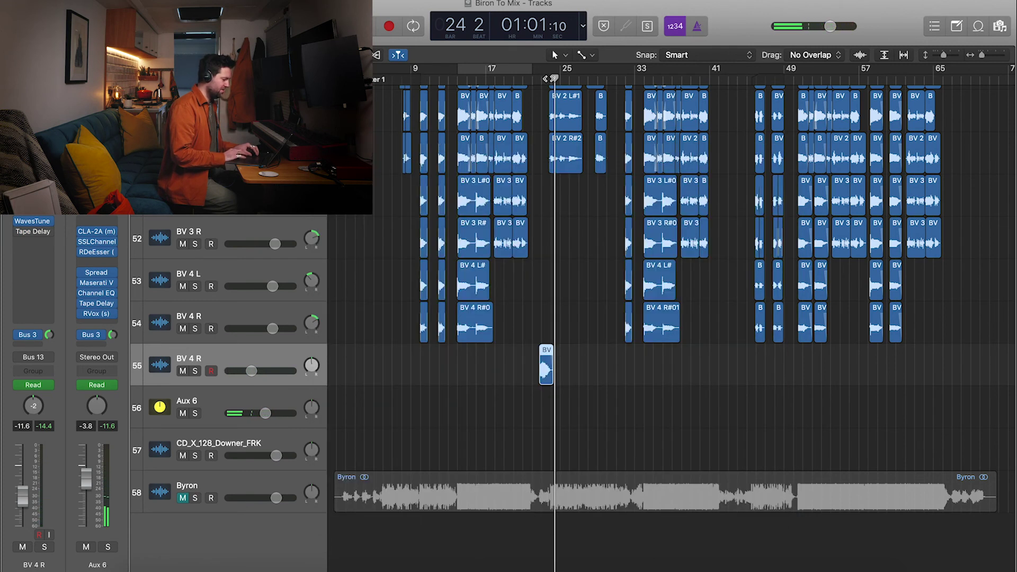
- Save the project and replay the full mix from bar 22
{"action": "key", "text": "space"}
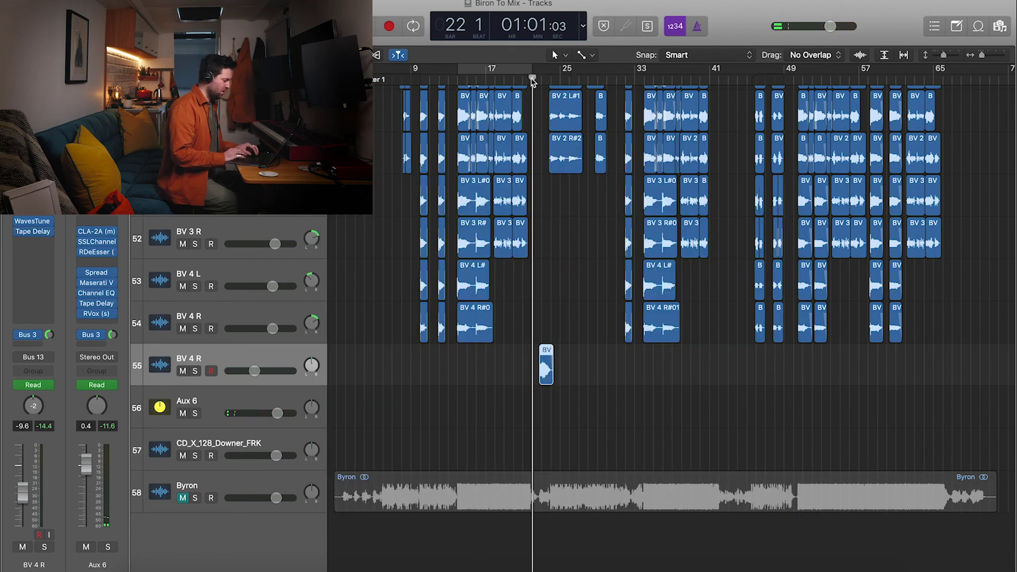
{"action": "key", "text": "super+s"}
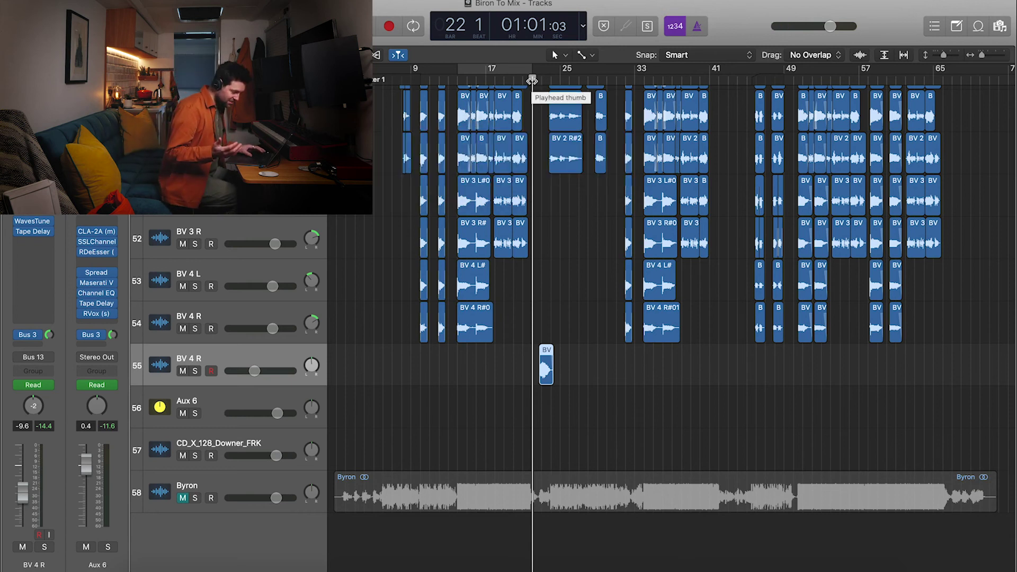
{"action": "key", "text": "space"}
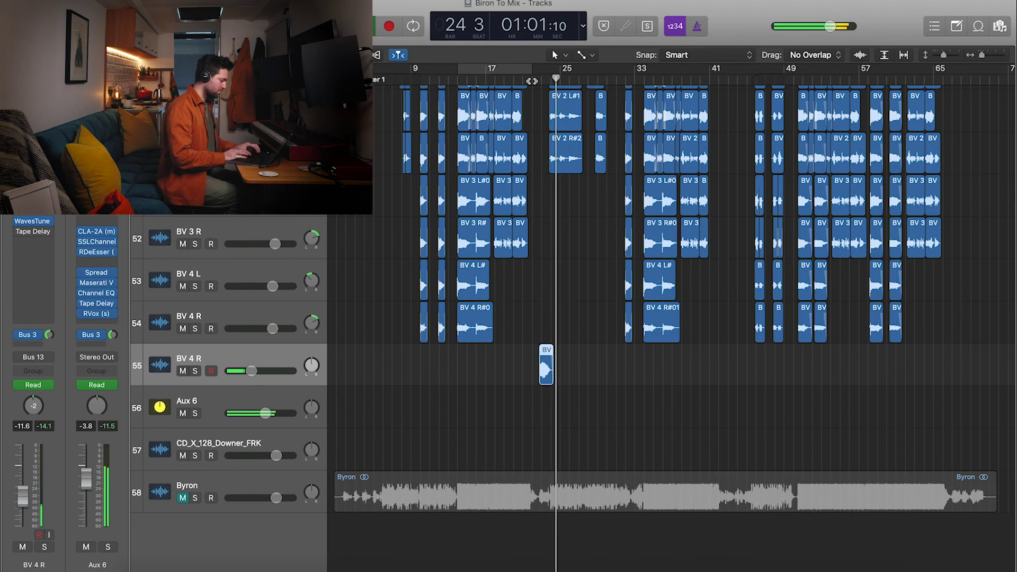
{"action": "left_click", "coordinate": [532, 81]}
- Unmute the Byron track and solo it together with BV 4 R on track 55 during playback from bar 22
{"action": "left_click", "coordinate": [183, 498]}
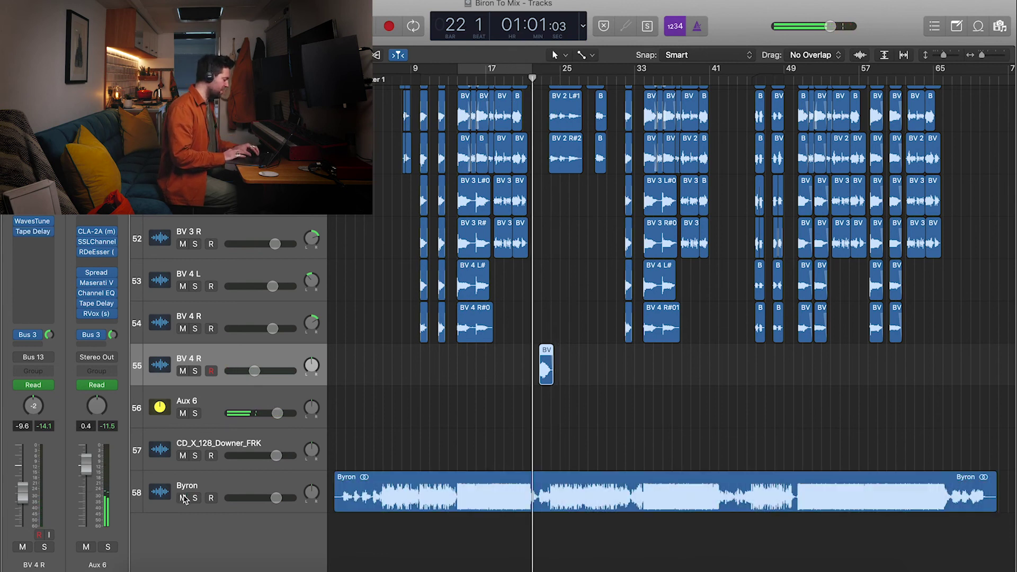
{"action": "left_click", "coordinate": [196, 498]}
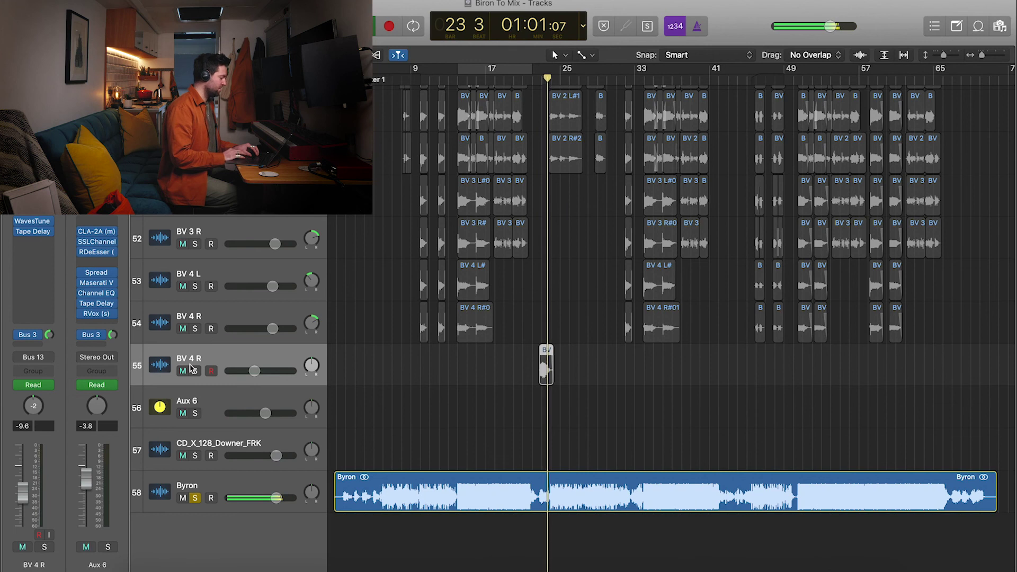
{"action": "left_click", "coordinate": [195, 371]}
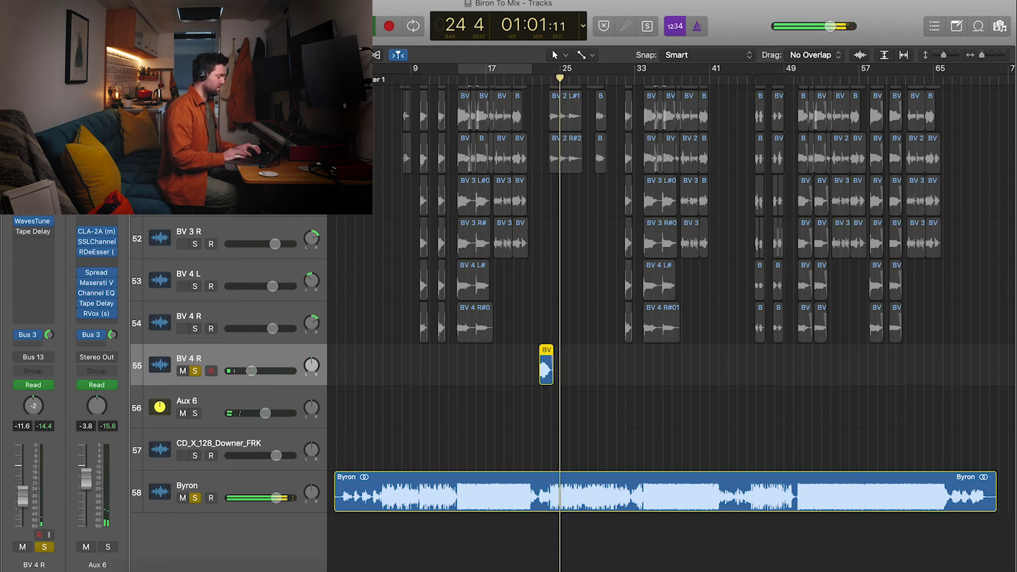
- Clear all active solos and solo only the Byron track
{"action": "key", "text": "ctrl+alt+super+s"}
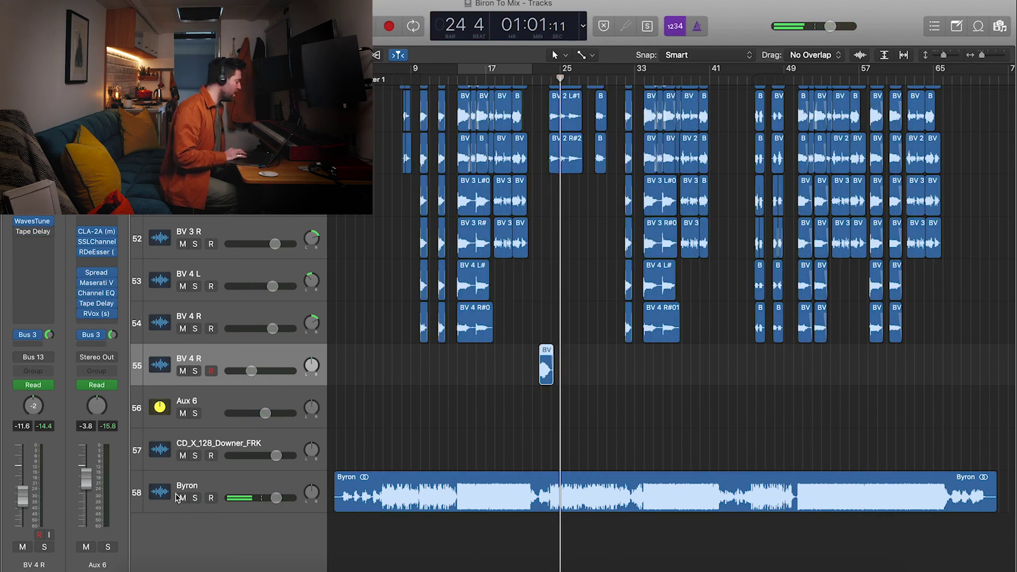
{"action": "left_click", "coordinate": [195, 498]}
{"action": "key", "text": "super+Left"}
{"action": "scroll", "coordinate": [359, 296], "scroll_direction": "up", "scroll_amount": 15}
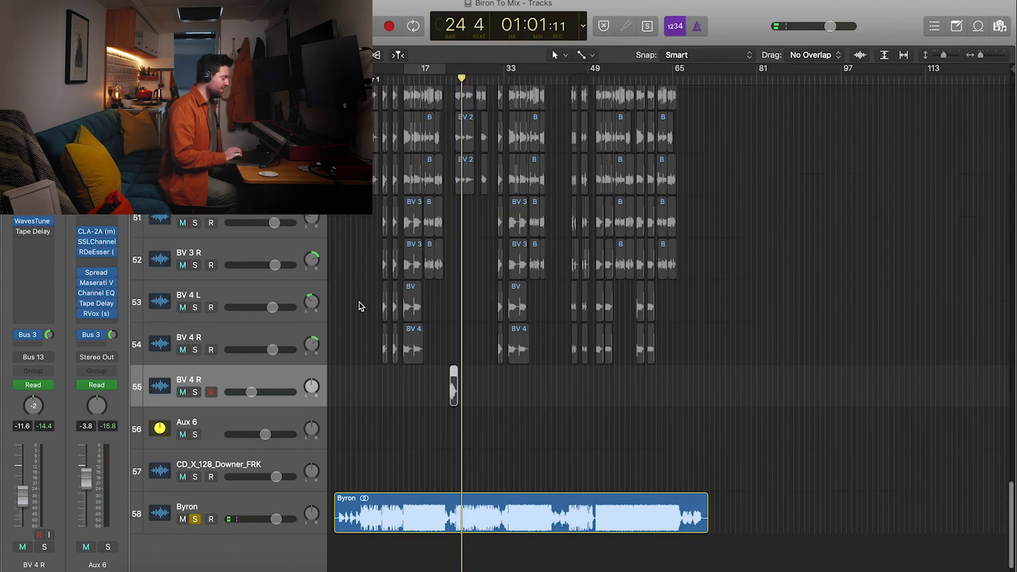